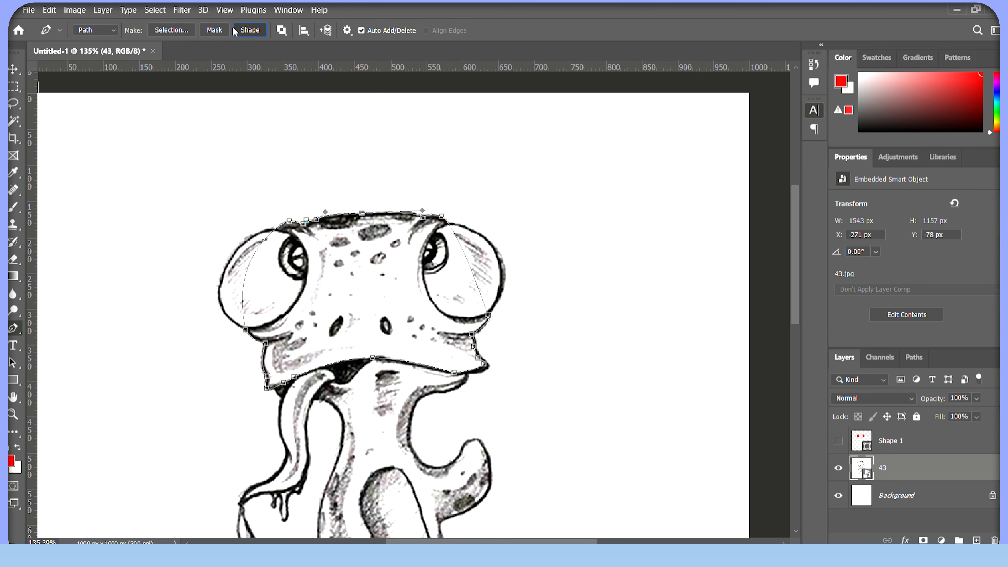
- Trace a path with the Pen tool from under the jaw along the neck and around the creature's raised arm
{"action": "scroll", "coordinate": [540, 425], "scroll_direction": "up", "scroll_amount": 3}
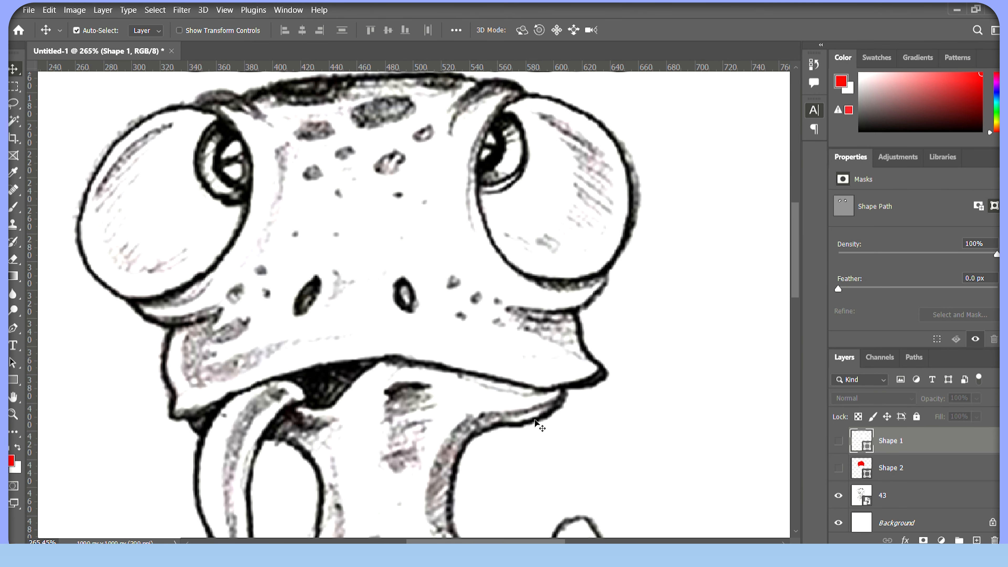
{"action": "key", "text": "p"}
{"action": "left_click_drag", "start_coordinate": [531, 388], "coordinate": [521, 298]}
{"action": "left_click", "coordinate": [555, 298]}
{"action": "left_click_drag", "start_coordinate": [503, 338], "coordinate": [442, 342]}
{"action": "left_click_drag", "start_coordinate": [443, 387], "coordinate": [439, 414]}
{"action": "left_click_drag", "start_coordinate": [487, 482], "coordinate": [545, 499]}
{"action": "left_click_drag", "start_coordinate": [510, 483], "coordinate": [455, 295]}
{"action": "left_click_drag", "start_coordinate": [492, 248], "coordinate": [501, 234]}
{"action": "left_click_drag", "start_coordinate": [532, 250], "coordinate": [541, 269]}
- Continue the path below the raised arm, down that side of the body to the base
{"action": "left_click_drag", "start_coordinate": [543, 339], "coordinate": [538, 352]}
{"action": "left_click_drag", "start_coordinate": [479, 385], "coordinate": [451, 429]}
{"action": "left_click_drag", "start_coordinate": [490, 483], "coordinate": [558, 373]}
{"action": "mouse_move", "coordinate": [537, 368]}
{"action": "left_mouse_down"}
{"action": "mouse_move", "coordinate": [554, 409]}
{"action": "mouse_move", "coordinate": [546, 385]}
{"action": "left_mouse_up"}
{"action": "left_click", "coordinate": [548, 433], "text": "alt"}
{"action": "left_click_drag", "start_coordinate": [548, 433], "coordinate": [547, 492]}
{"action": "key", "text": "ctrl+z"}
{"action": "left_click", "coordinate": [564, 453], "text": "alt"}
- Trace the path along the bottom of the base and up its opposite corner
{"action": "left_click_drag", "start_coordinate": [392, 509], "coordinate": [338, 512]}
{"action": "left_click_drag", "start_coordinate": [238, 504], "coordinate": [232, 476]}
{"action": "left_click", "coordinate": [261, 487]}
{"action": "left_click", "coordinate": [254, 474]}
{"action": "left_click_drag", "start_coordinate": [284, 452], "coordinate": [308, 405]}
{"action": "left_click", "coordinate": [285, 451], "text": "alt"}
{"action": "left_click_drag", "start_coordinate": [283, 349], "coordinate": [300, 463]}
{"action": "left_click", "coordinate": [317, 493]}
- Trace the remaining side of the body up to the neck and close the path behind the mouth line
{"action": "left_click_drag", "start_coordinate": [289, 384], "coordinate": [301, 327]}
{"action": "left_click_drag", "start_coordinate": [332, 221], "coordinate": [350, 268]}
{"action": "left_click_drag", "start_coordinate": [336, 324], "coordinate": [499, 427]}
{"action": "left_click_drag", "start_coordinate": [411, 368], "coordinate": [341, 383]}
{"action": "left_click_drag", "start_coordinate": [378, 333], "coordinate": [374, 310]}
{"action": "left_click", "coordinate": [411, 368], "text": "alt"}
{"action": "left_click_drag", "start_coordinate": [512, 371], "coordinate": [512, 344]}
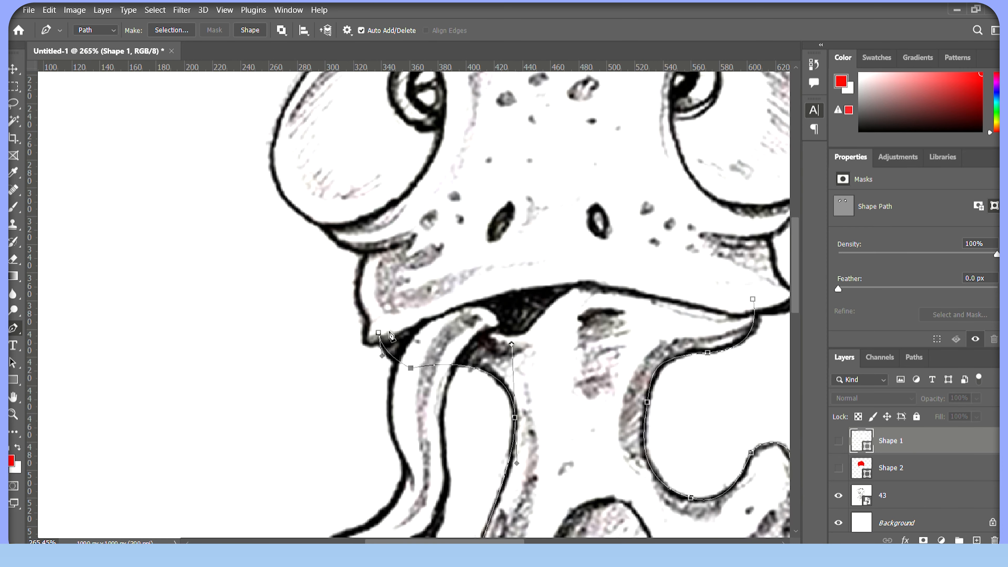
{"action": "left_click", "coordinate": [378, 333]}
{"action": "left_click_drag", "start_coordinate": [414, 265], "coordinate": [296, 285]}
{"action": "left_click_drag", "start_coordinate": [386, 293], "coordinate": [474, 288]}
{"action": "left_click_drag", "start_coordinate": [633, 318], "coordinate": [690, 340]}
- Convert the body path to a shape layer and change its fill to light gray
{"action": "left_click", "coordinate": [249, 30]}
{"action": "key", "text": "v"}
{"action": "double_click", "coordinate": [861, 441]}
{"action": "left_click", "coordinate": [349, 217]}
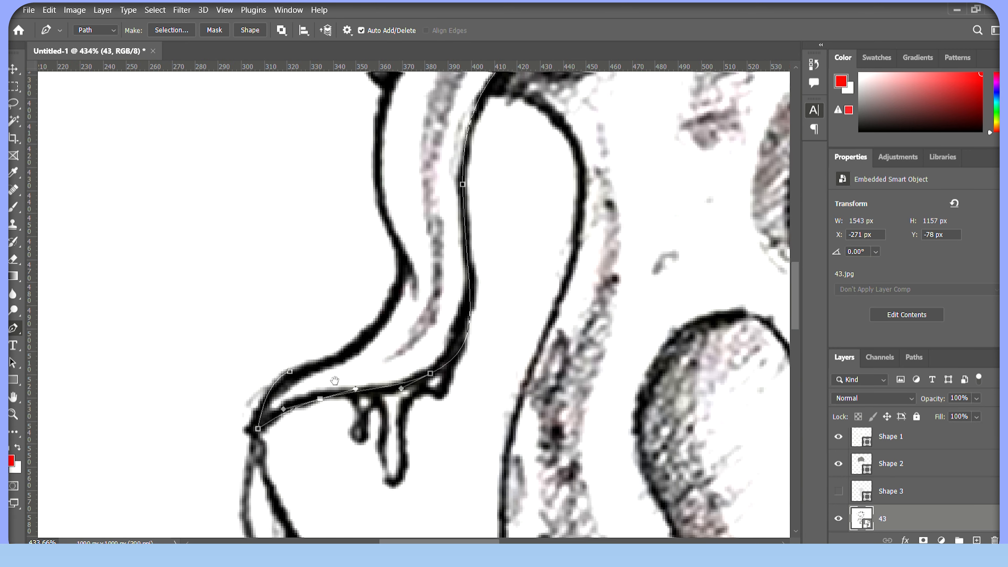
- Finish tracing the tongue outline from its dripping end up to the mouth and close the path
{"action": "left_click_drag", "start_coordinate": [337, 407], "coordinate": [359, 444]}
{"action": "key", "text": "ctrl+z"}
{"action": "left_click_drag", "start_coordinate": [348, 388], "coordinate": [335, 364]}
{"action": "left_click_drag", "start_coordinate": [447, 182], "coordinate": [515, 193]}
{"action": "left_click", "coordinate": [510, 213]}
{"action": "left_click", "coordinate": [536, 181]}
{"action": "left_click_drag", "start_coordinate": [502, 170], "coordinate": [502, 169]}
{"action": "left_click_drag", "start_coordinate": [524, 204], "coordinate": [520, 205]}
{"action": "left_click", "coordinate": [489, 224]}
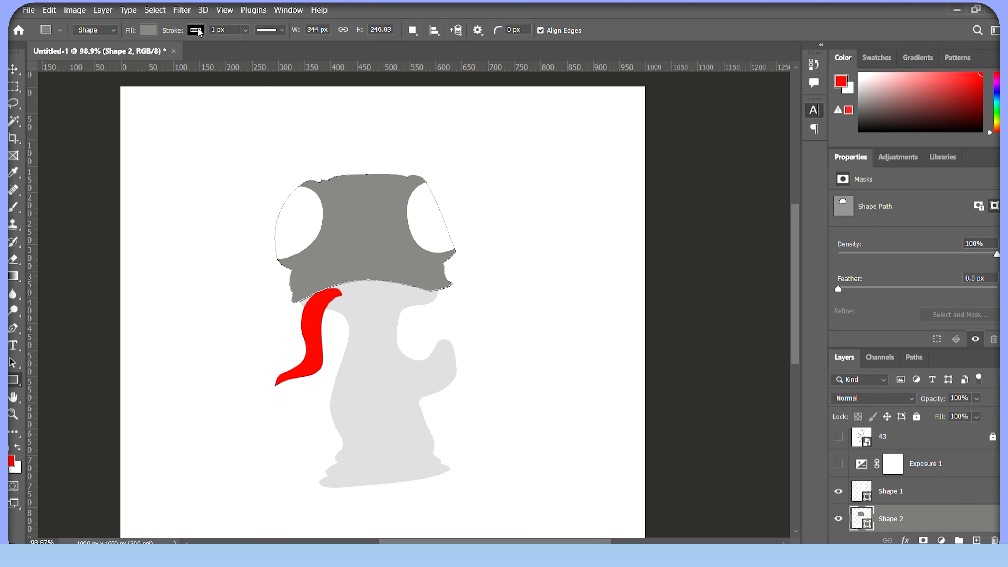
- Remove the stroke from the Shape 2 head layer and deselect it
{"action": "left_click", "coordinate": [111, 53]}
{"action": "key", "text": "v"}
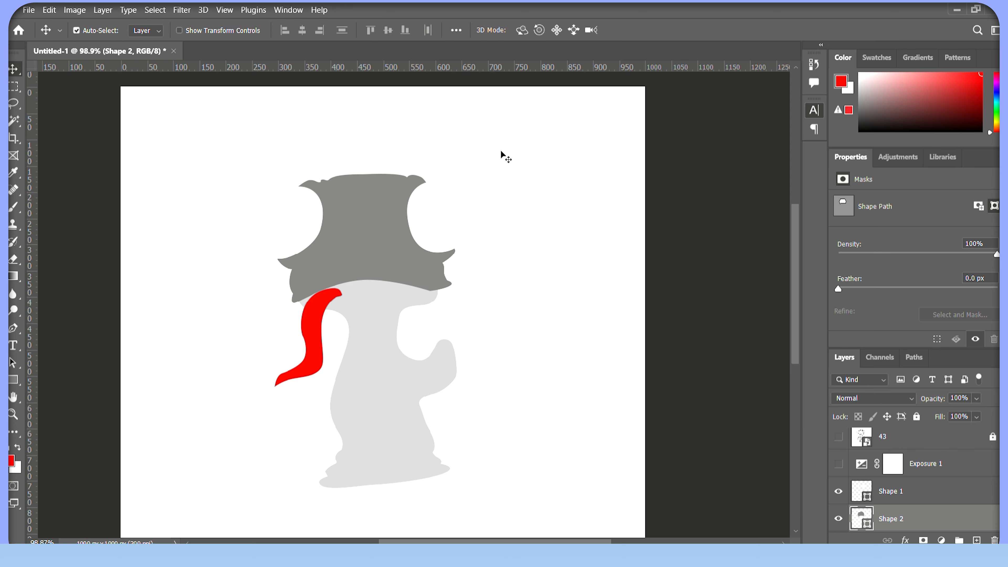
{"action": "left_click", "coordinate": [502, 151]}
- Unlock and delete the Background layer
{"action": "scroll", "coordinate": [951, 470], "scroll_direction": "down", "scroll_amount": 3}
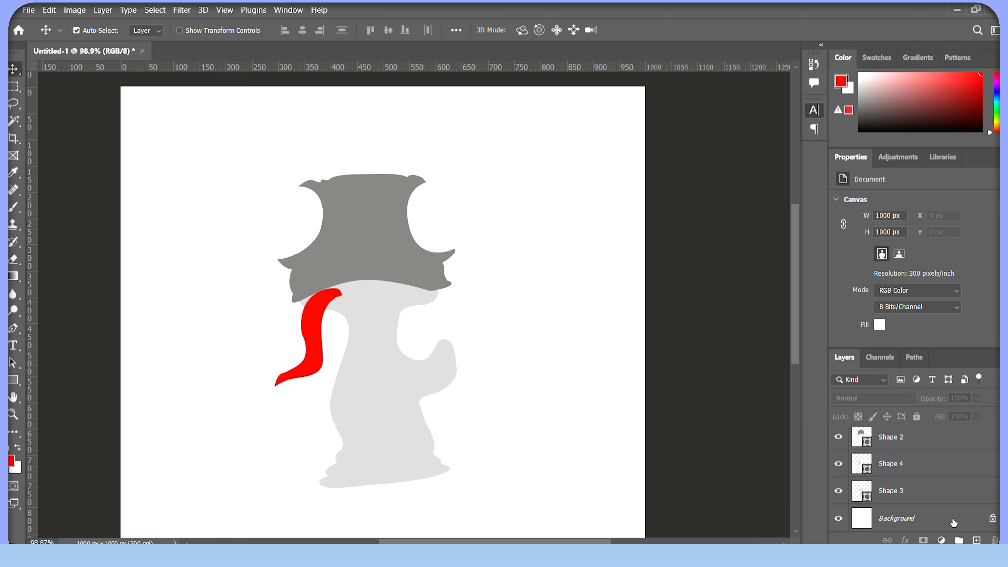
{"action": "left_click", "coordinate": [992, 518]}
{"action": "key", "text": "Delete"}
- Add a gradient fill layer with a white-to-pale-blue gradient
{"action": "left_click", "coordinate": [941, 540]}
{"action": "left_click", "coordinate": [920, 321]}
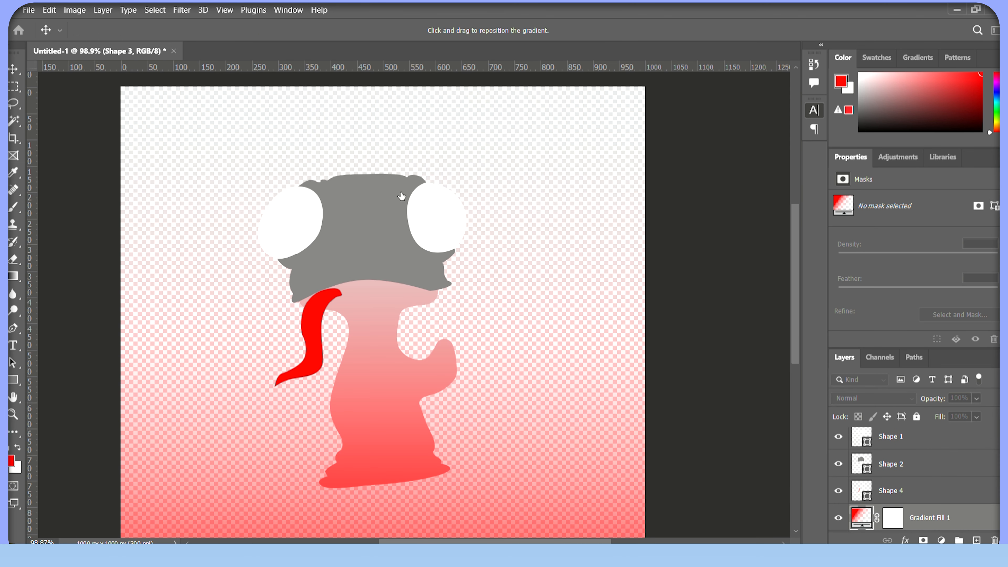
{"action": "left_click", "coordinate": [411, 202]}
{"action": "left_click", "coordinate": [404, 204]}
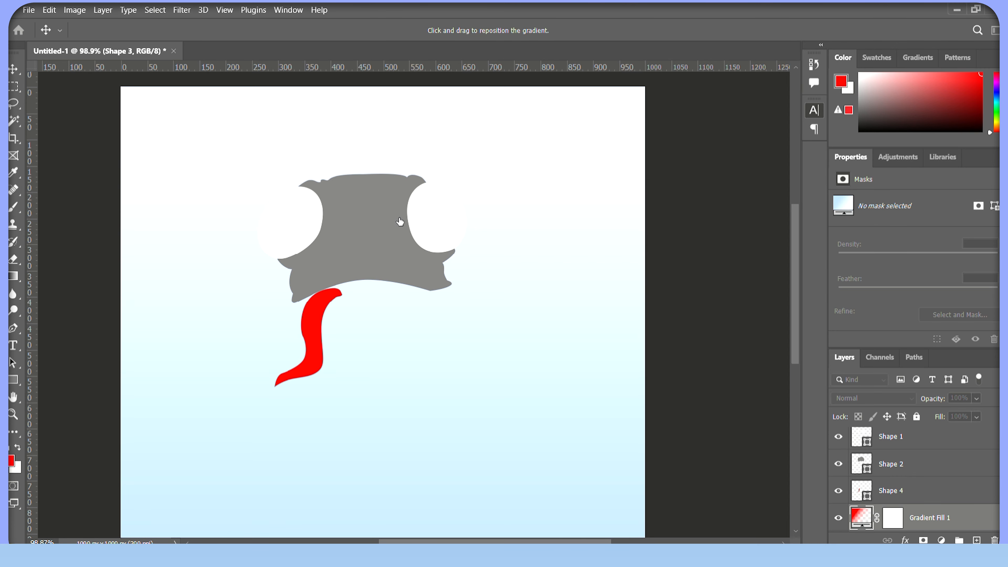
{"action": "left_click", "coordinate": [398, 230]}
{"action": "left_click", "coordinate": [600, 137]}
- Change the gradient fill to a dark-to-light blue radial gradient and send its layer beneath the body shape
{"action": "double_click", "coordinate": [865, 515]}
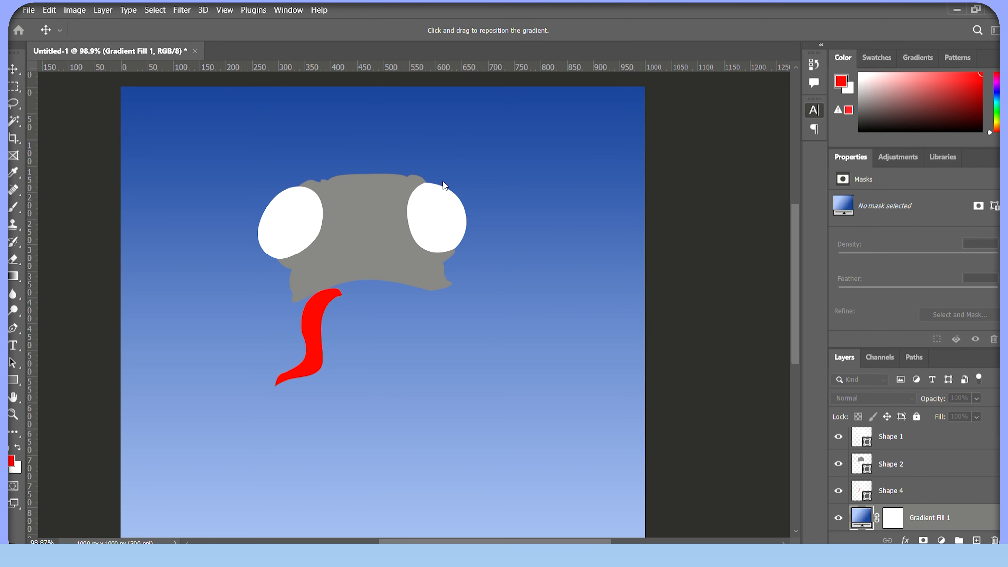
{"action": "left_click", "coordinate": [446, 198]}
{"action": "mouse_move", "coordinate": [465, 211]}
{"action": "left_mouse_down"}
{"action": "mouse_move", "coordinate": [477, 214]}
{"action": "mouse_move", "coordinate": [464, 214]}
{"action": "left_mouse_up"}
{"action": "key", "text": "Return"}
{"action": "key", "text": "ctrl+["}
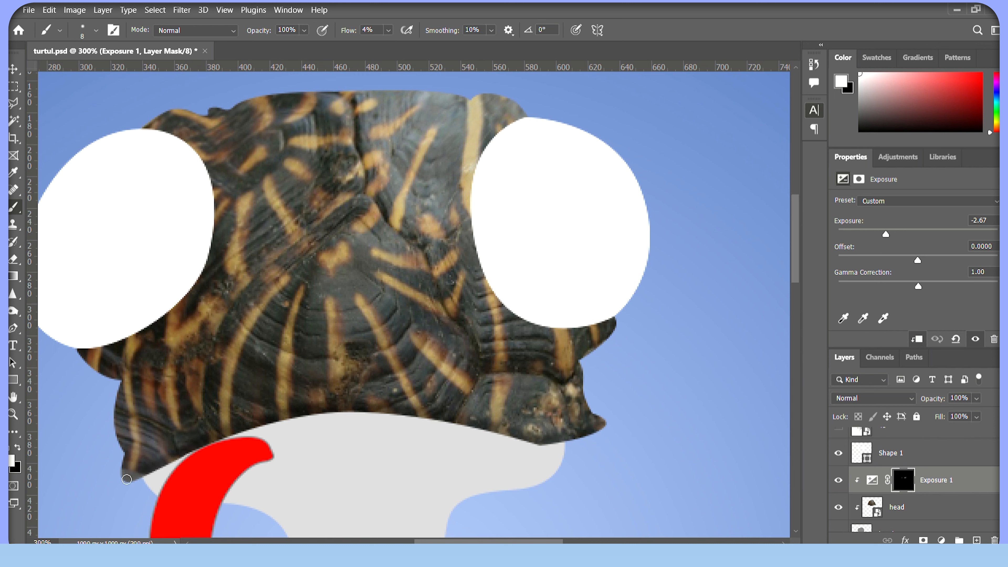
- Paint shading along the head's lower corner and mouth edge on the Exposure 1 mask, enlarging the brush to 15 px
{"action": "left_click_drag", "start_coordinate": [123, 476], "coordinate": [128, 465]}
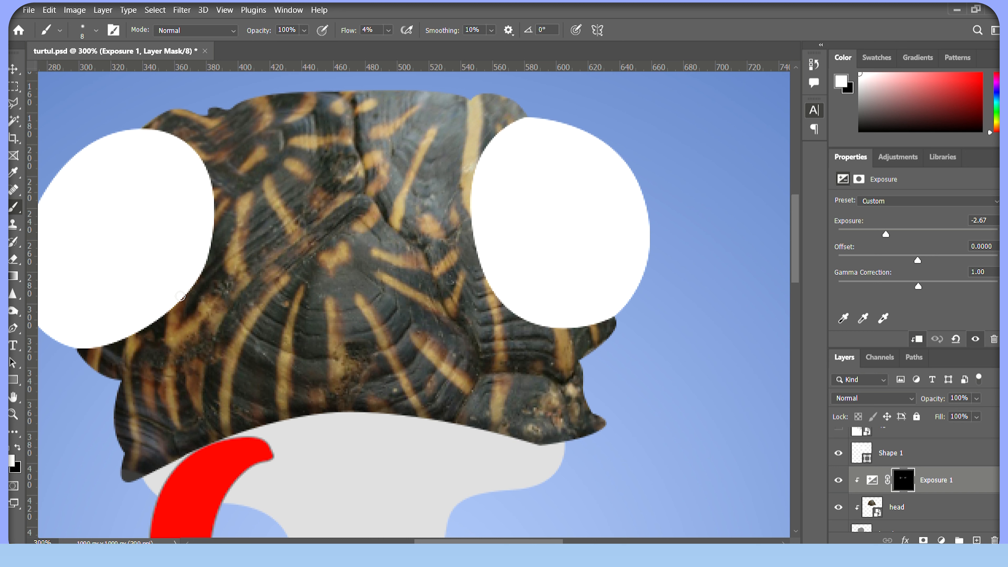
{"action": "mouse_move", "coordinate": [205, 276]}
{"action": "left_mouse_down"}
{"action": "mouse_move", "coordinate": [153, 332]}
{"action": "mouse_move", "coordinate": [254, 274]}
{"action": "left_mouse_up"}
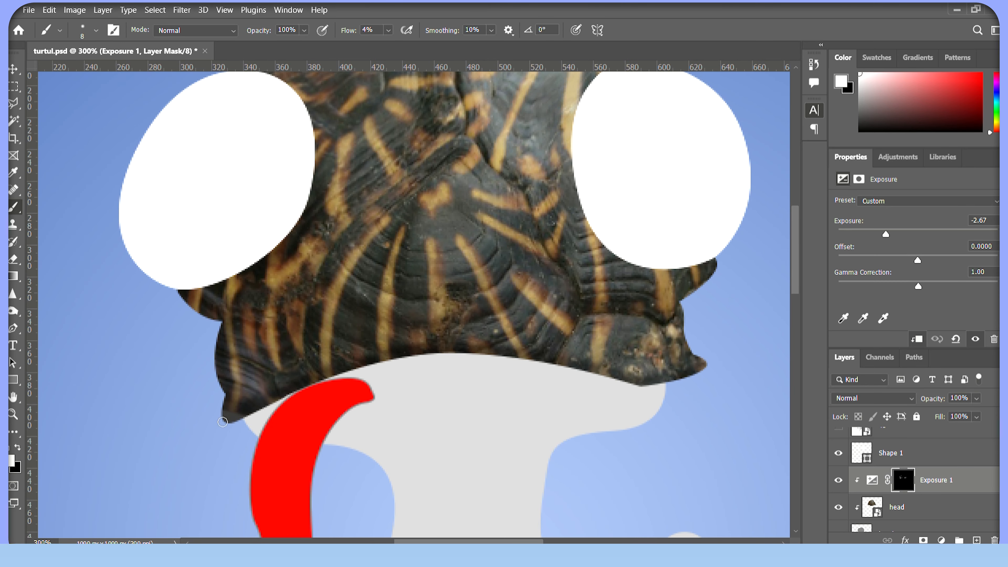
{"action": "key", "text": "bracketright"}
{"action": "key", "text": "bracketright"}
{"action": "key", "text": "bracketright"}
{"action": "mouse_move", "coordinate": [440, 349]}
{"action": "left_mouse_down"}
{"action": "mouse_move", "coordinate": [253, 425]}
{"action": "mouse_move", "coordinate": [238, 409]}
{"action": "left_mouse_up"}
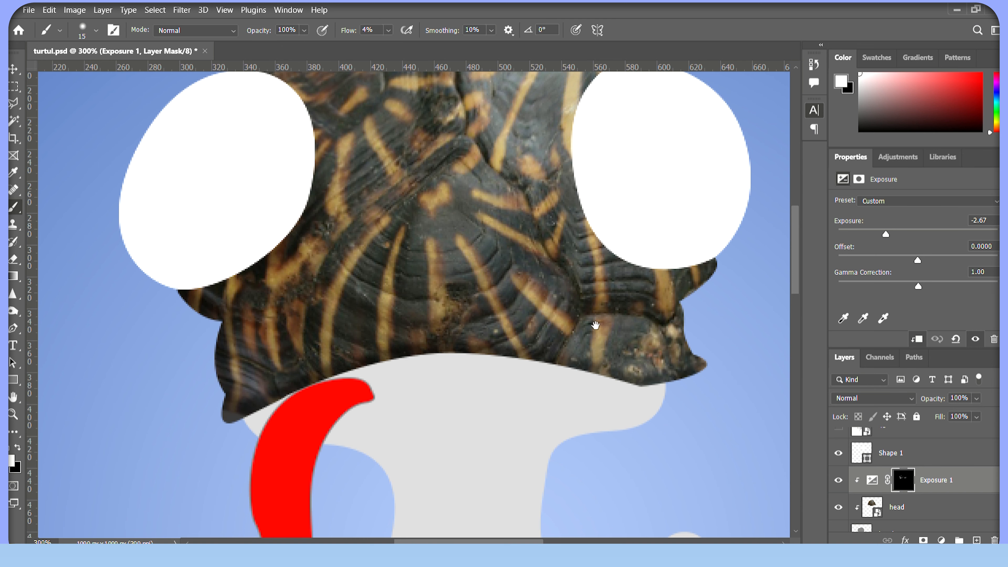
{"action": "left_click_drag", "start_coordinate": [595, 325], "coordinate": [524, 330]}
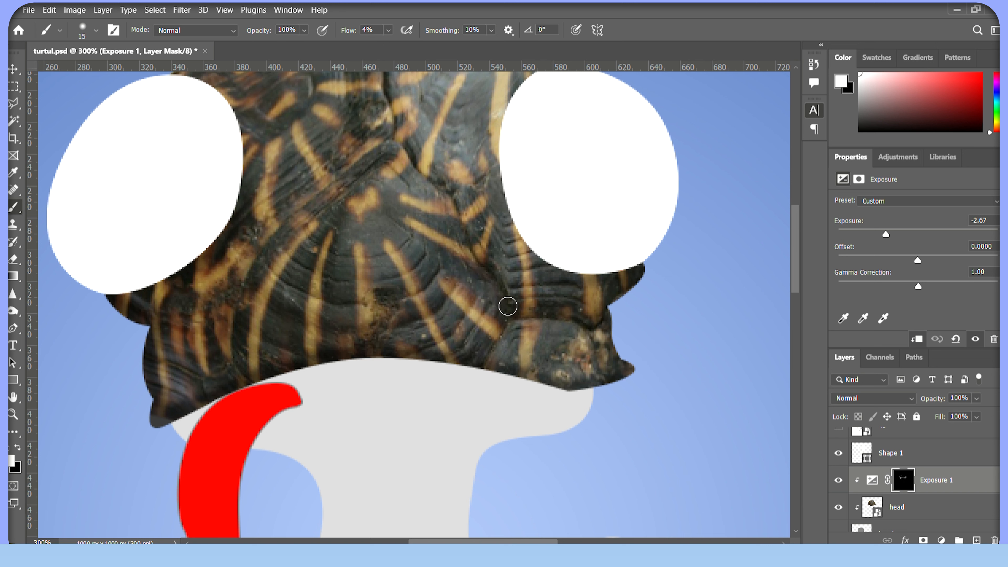
- Set the brush to 8 px with 22% flow and compare the nostrils with Color Fill 1 hidden and shown
{"action": "key", "text": "bracketleft"}
{"action": "key", "text": "bracketleft"}
{"action": "key", "text": "bracketleft"}
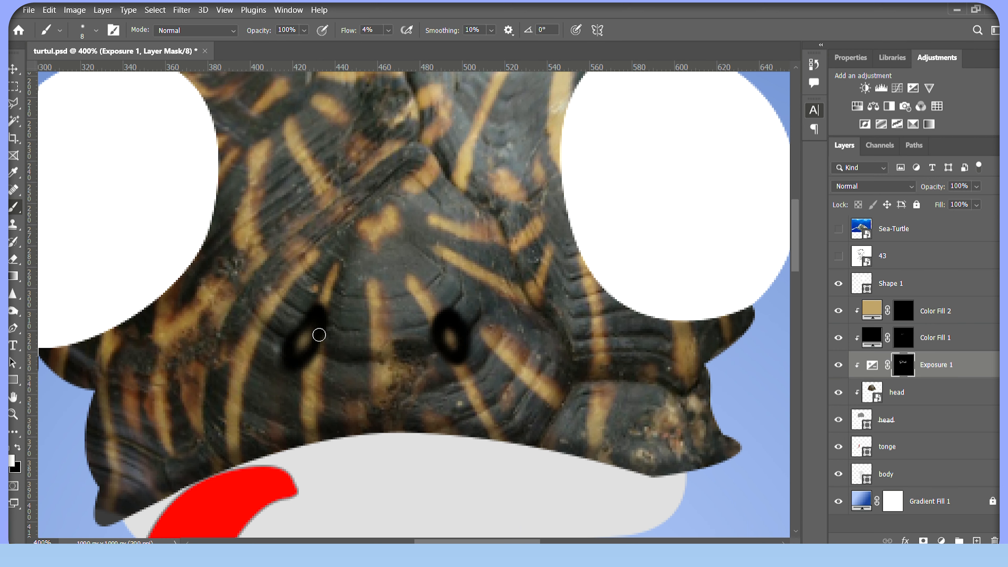
{"action": "left_click", "coordinate": [838, 337]}
{"action": "left_click", "coordinate": [838, 337]}
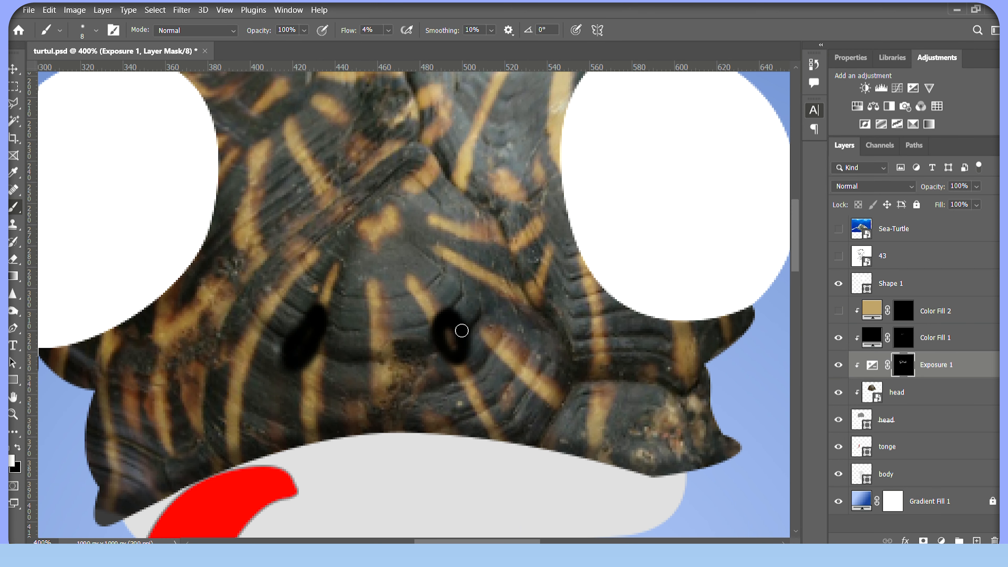
{"action": "key", "text": "shift+2"}
{"action": "key", "text": "shift+2"}
- Reduce the brush to 5 px and hide the Color Fill 1 layer to inspect the area beneath the nostrils
{"action": "left_click", "coordinate": [838, 337]}
{"action": "left_click", "coordinate": [838, 337]}
{"action": "key", "text": "bracketleft"}
{"action": "key", "text": "bracketleft"}
{"action": "key", "text": "bracketleft"}
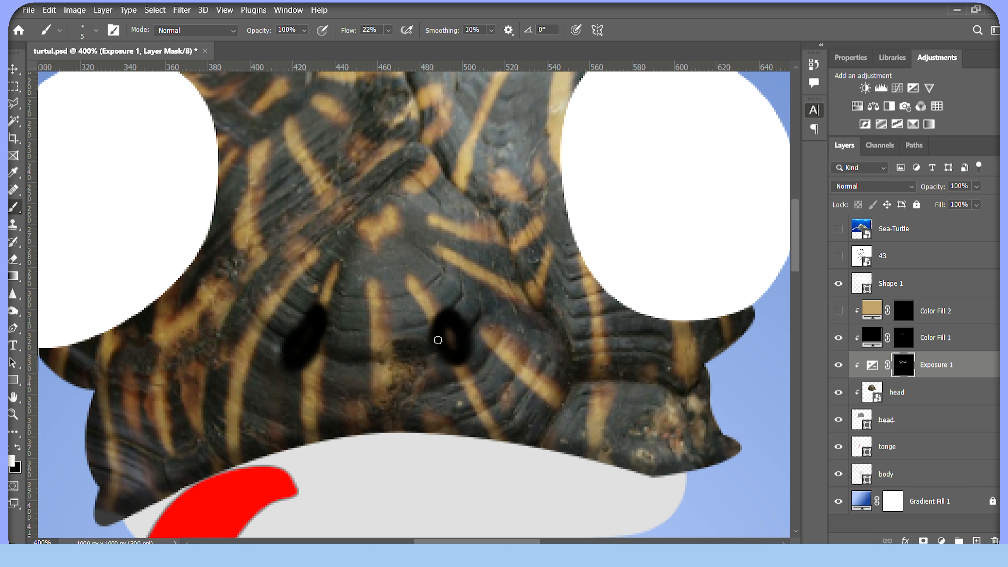
{"action": "left_click", "coordinate": [836, 336]}
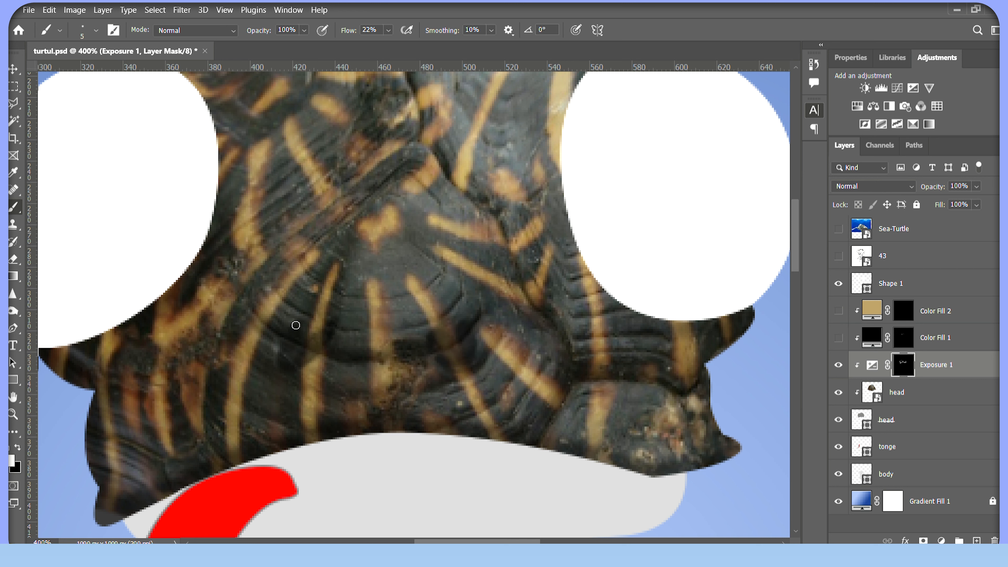
- Show Color Fill 1, clear its mask with black and repaint both black nostrils
{"action": "left_click", "coordinate": [837, 338]}
{"action": "left_click", "coordinate": [902, 338]}
{"action": "key", "text": "alt+BackSpace"}
{"action": "key", "text": "ctrl+BackSpace"}
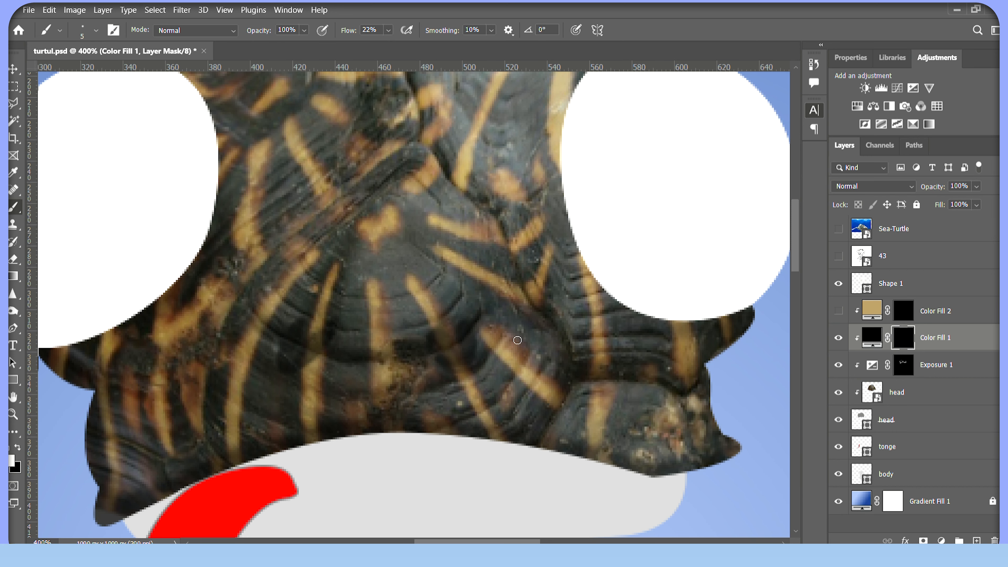
{"action": "left_click_drag", "start_coordinate": [442, 326], "coordinate": [437, 326]}
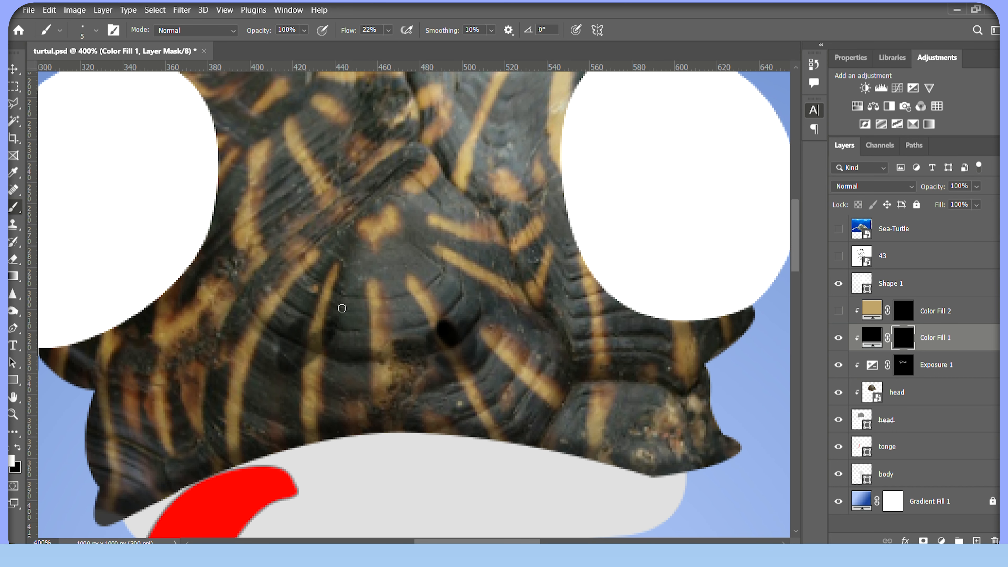
{"action": "left_click_drag", "start_coordinate": [317, 322], "coordinate": [302, 340]}
- Show Color Fill 2, adjust its tan color and paint tan rims around both nostrils on its mask
{"action": "left_click", "coordinate": [838, 311]}
{"action": "double_click", "coordinate": [871, 309]}
{"action": "left_click", "coordinate": [898, 208]}
{"action": "mouse_move", "coordinate": [283, 207]}
{"action": "left_mouse_down"}
{"action": "mouse_move", "coordinate": [274, 250]}
{"action": "mouse_move", "coordinate": [230, 300]}
{"action": "mouse_move", "coordinate": [222, 247]}
{"action": "left_mouse_up"}
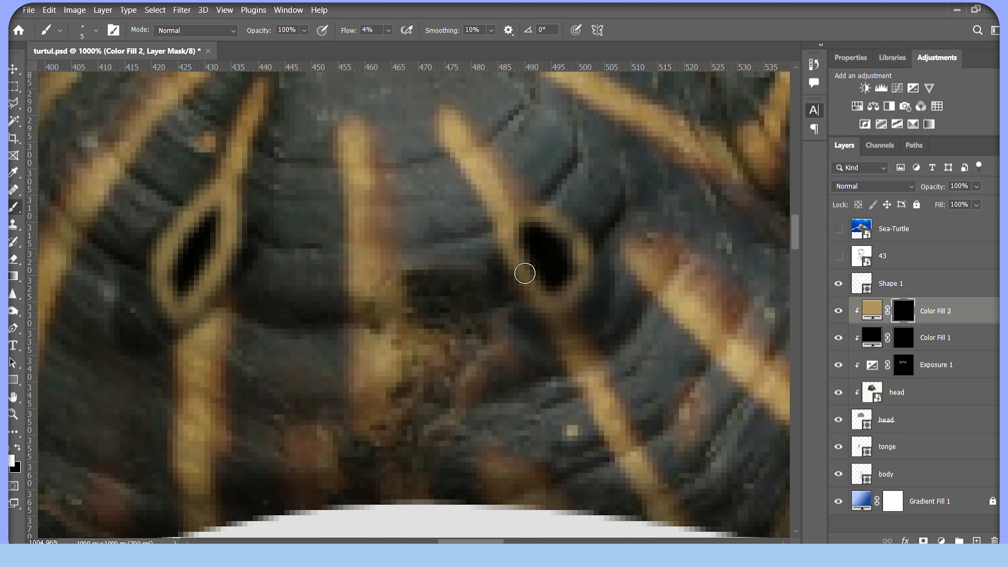
{"action": "mouse_move", "coordinate": [524, 274]}
{"action": "left_mouse_down"}
{"action": "mouse_move", "coordinate": [514, 227]}
{"action": "mouse_move", "coordinate": [567, 231]}
{"action": "left_mouse_up"}
{"action": "left_click_drag", "start_coordinate": [566, 231], "coordinate": [574, 285]}
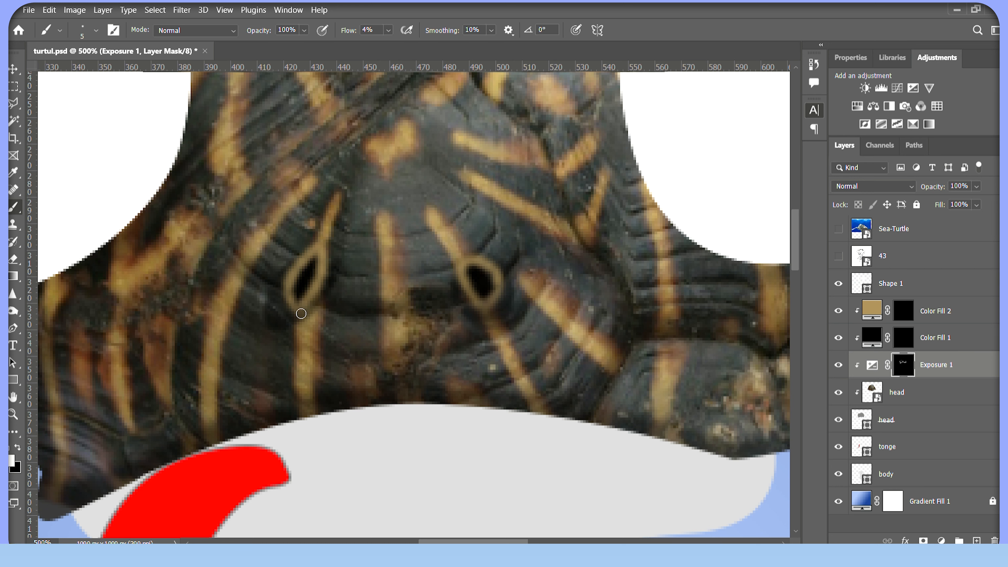
- Darken the head around both eye sockets on the Exposure 1 mask with a 15 px brush, and compare with sketch layer 43
{"action": "key", "text": "ctrl+minus"}
{"action": "key", "text": "ctrl+minus"}
{"action": "key", "text": "ctrl+minus"}
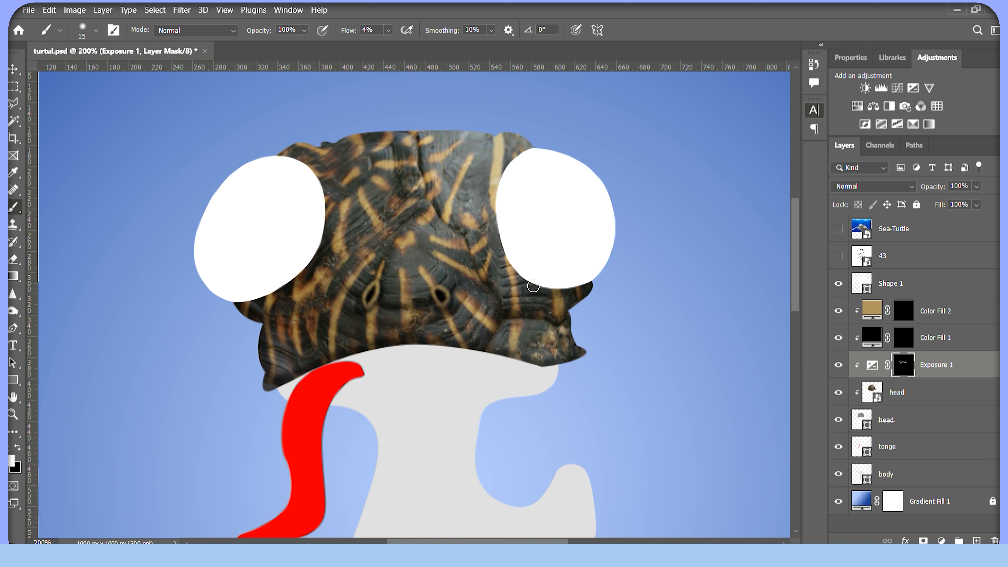
{"action": "mouse_move", "coordinate": [490, 209]}
{"action": "left_mouse_down"}
{"action": "mouse_move", "coordinate": [501, 263]}
{"action": "mouse_move", "coordinate": [496, 196]}
{"action": "mouse_move", "coordinate": [506, 270]}
{"action": "left_mouse_up"}
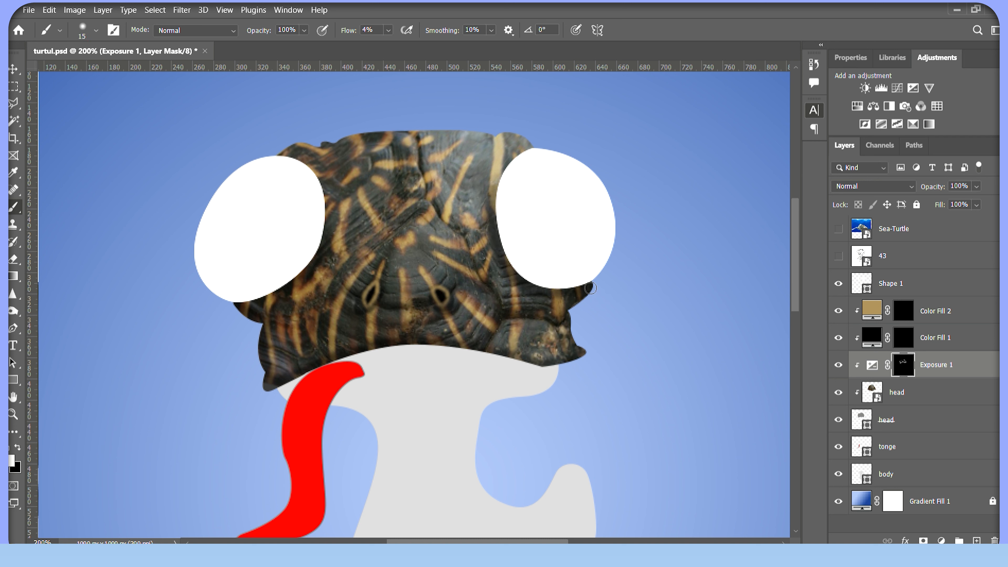
{"action": "mouse_move", "coordinate": [498, 186]}
{"action": "left_mouse_down"}
{"action": "mouse_move", "coordinate": [503, 172]}
{"action": "mouse_move", "coordinate": [491, 198]}
{"action": "left_mouse_up"}
{"action": "left_click_drag", "start_coordinate": [325, 184], "coordinate": [329, 234]}
{"action": "left_click_drag", "start_coordinate": [274, 302], "coordinate": [271, 298]}
{"action": "left_click_drag", "start_coordinate": [306, 163], "coordinate": [283, 156]}
{"action": "left_click", "coordinate": [838, 256]}
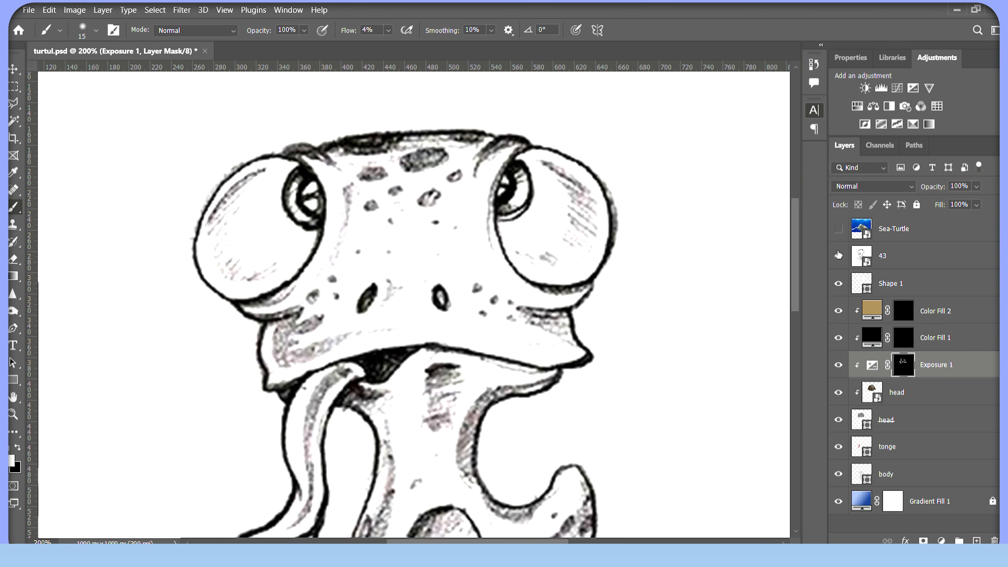
{"action": "left_click", "coordinate": [838, 256]}
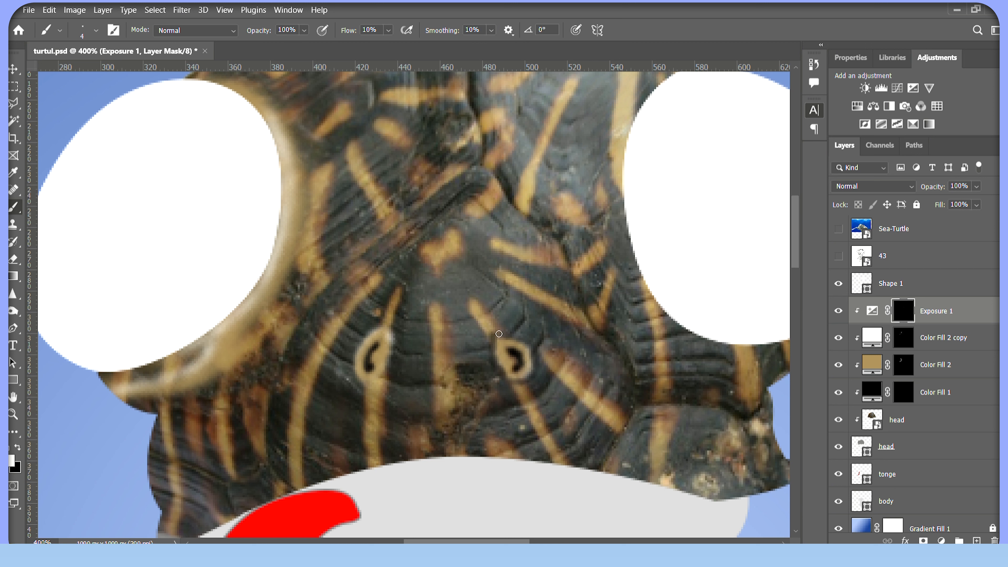
- Touch up the shading around both nostrils on the Exposure 1 mask
{"action": "key", "text": "x"}
{"action": "key", "text": "x"}
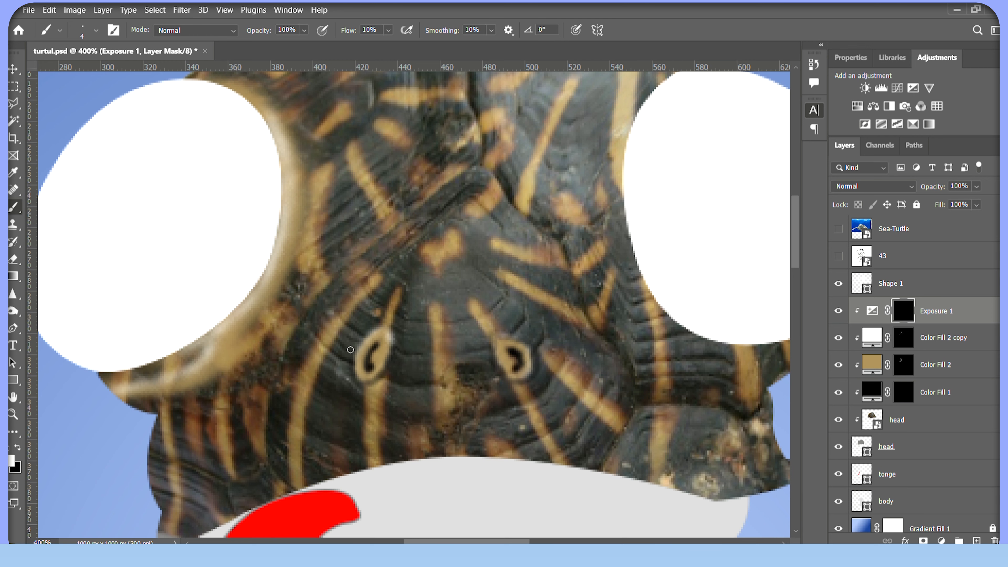
{"action": "left_click", "coordinate": [440, 290], "text": "alt"}
{"action": "left_click", "coordinate": [386, 240], "text": "alt"}
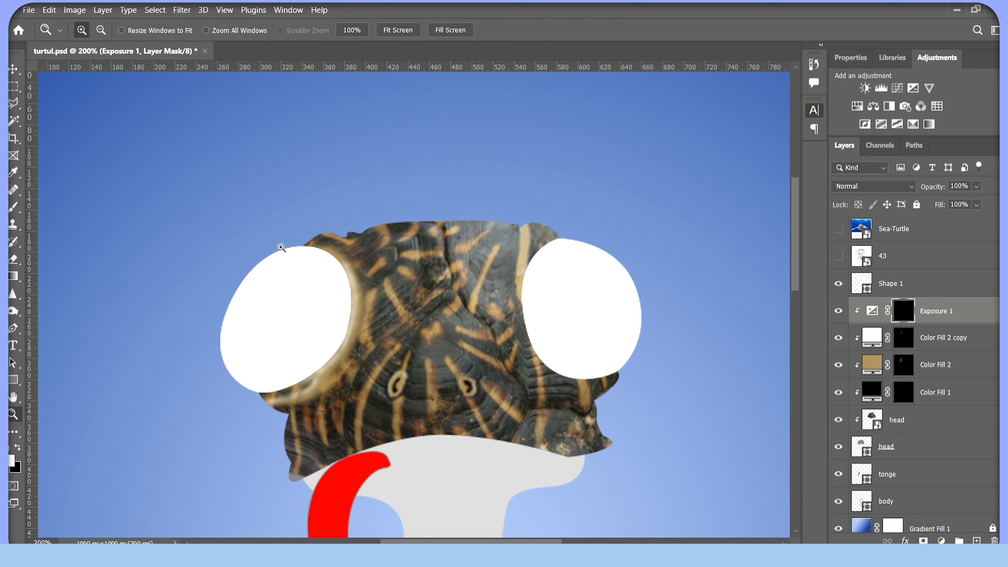
- Paint shading around the tan-and-white eye rim on the Exposure 1 mask and save the document
{"action": "left_click", "coordinate": [332, 306], "text": "ctrl"}
{"action": "type", "text": "15"}
{"action": "key", "text": "Return"}
{"action": "mouse_move", "coordinate": [406, 215]}
{"action": "left_mouse_down"}
{"action": "mouse_move", "coordinate": [452, 252]}
{"action": "mouse_move", "coordinate": [468, 300]}
{"action": "mouse_move", "coordinate": [450, 361]}
{"action": "mouse_move", "coordinate": [378, 452]}
{"action": "left_mouse_up"}
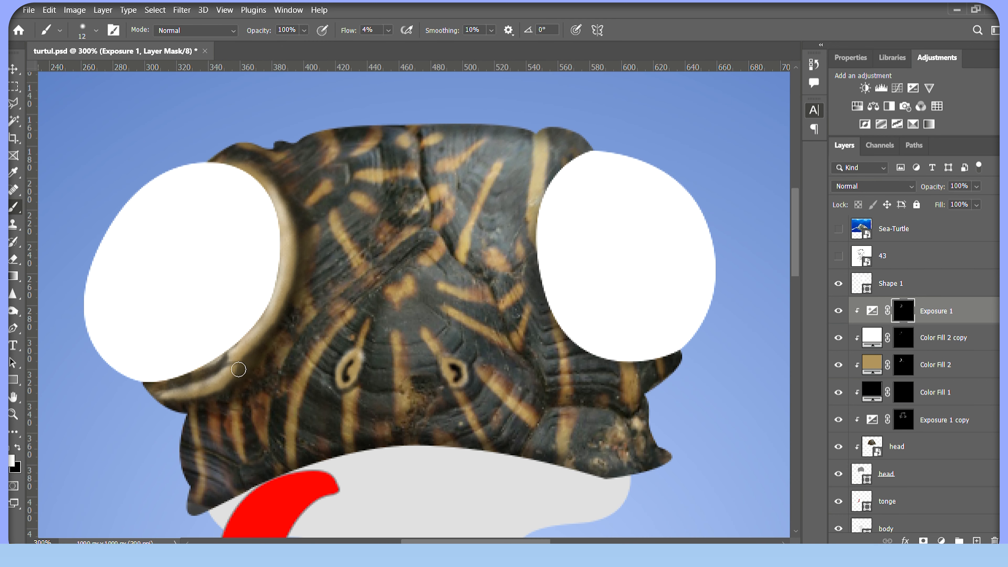
{"action": "key", "text": "ctrl+s"}
{"action": "key", "text": "ctrl+0"}
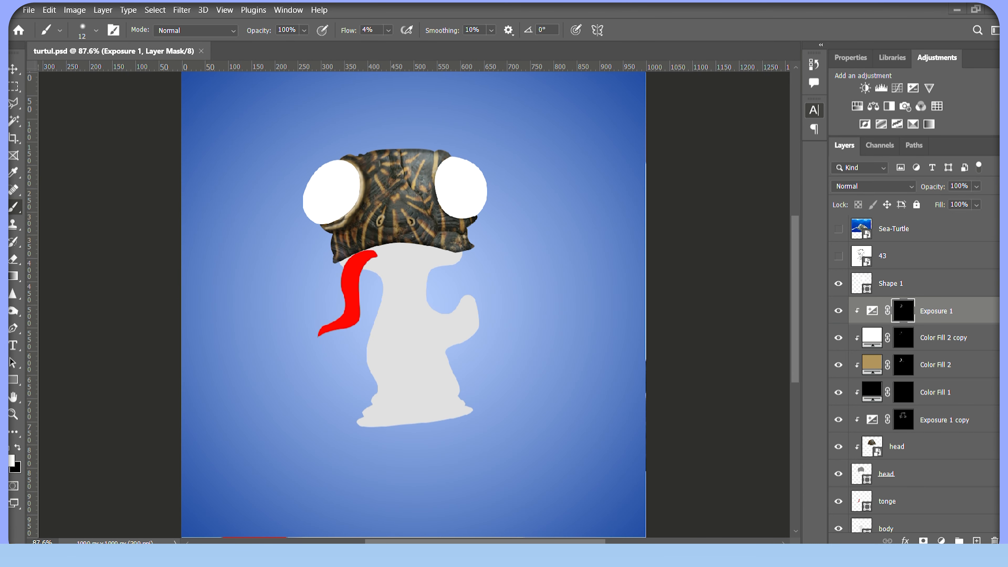
- Show sketch layer 43 as a guide and paint the other eye's white rim highlight on the Color Fill 2 copy mask
{"action": "left_click_drag", "start_coordinate": [359, 105], "coordinate": [521, 283]}
{"action": "left_click_drag", "start_coordinate": [398, 189], "coordinate": [573, 392]}
{"action": "left_click", "coordinate": [837, 256]}
{"action": "left_click", "coordinate": [906, 340]}
{"action": "left_click_drag", "start_coordinate": [489, 296], "coordinate": [613, 293]}
{"action": "key", "text": "ctrl+minus"}
{"action": "key", "text": "ctrl+minus"}
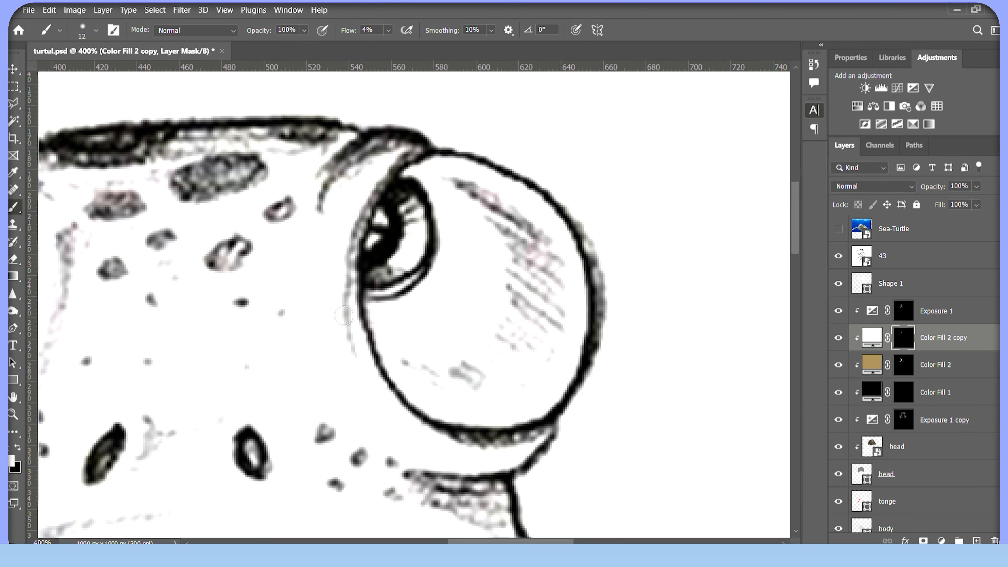
- Paint the tan rim around the same eye on the Color Fill 2 mask at 10% flow and hide the sketch
{"action": "key", "text": "Return"}
{"action": "key", "text": "alt+bracketleft"}
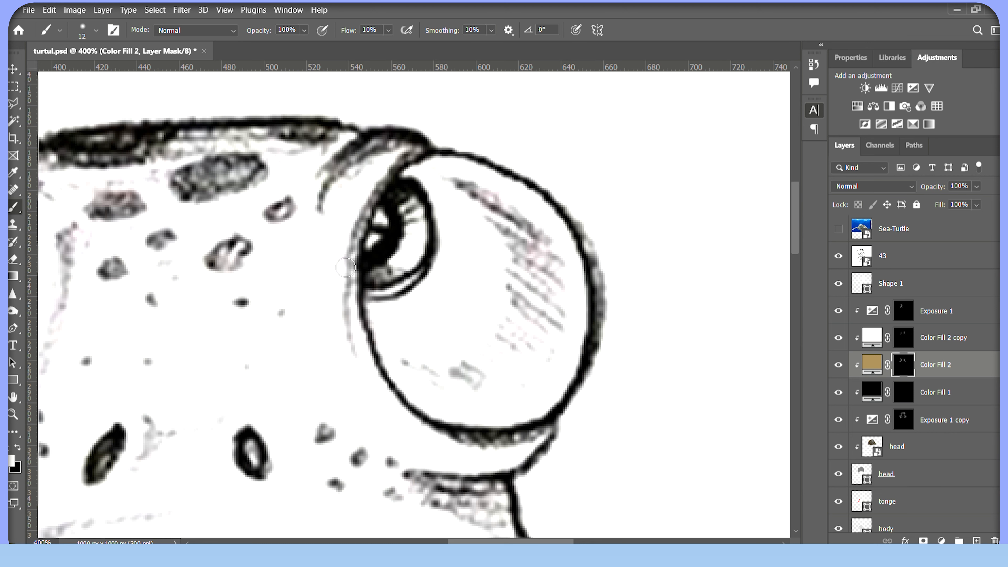
{"action": "left_click", "coordinate": [838, 256]}
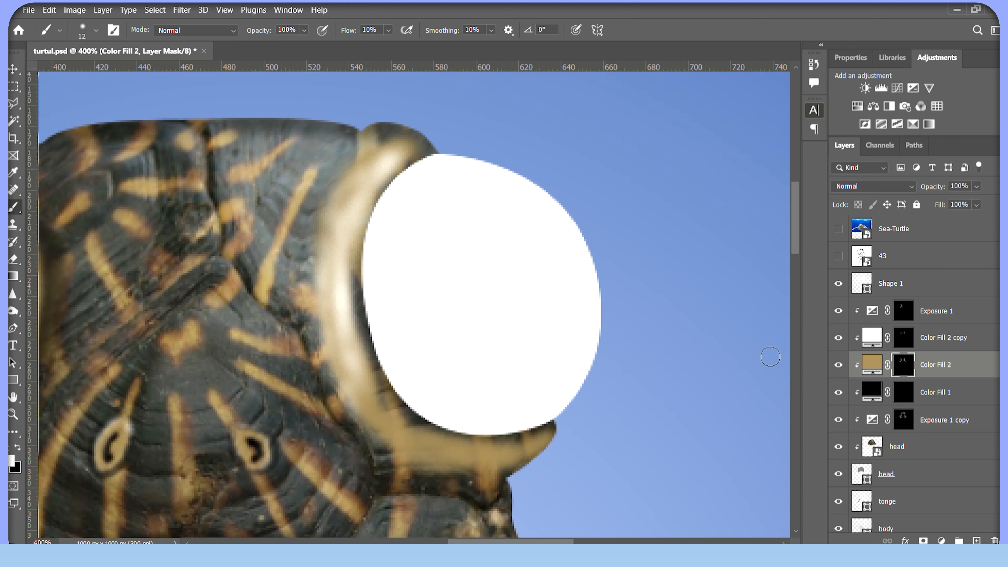
- Reduce the brush to 8 px and refine the rim's inner edge beside the eye on the Color Fill 2 mask
{"action": "left_click", "coordinate": [349, 327], "text": "alt"}
{"action": "key", "text": "bracketleft"}
{"action": "key", "text": "bracketleft"}
{"action": "key", "text": "bracketleft"}
{"action": "left_click_drag", "start_coordinate": [360, 293], "coordinate": [361, 322]}
- Swap the brush color and soften the tan rim around the eye on the Color Fill 2 mask
{"action": "key", "text": "ctrl+minus"}
{"action": "key", "text": "ctrl+minus"}
{"action": "left_click_drag", "start_coordinate": [357, 219], "coordinate": [535, 401], "text": "ctrl"}
{"action": "key", "text": "x"}
{"action": "mouse_move", "coordinate": [360, 212]}
{"action": "left_mouse_down"}
{"action": "mouse_move", "coordinate": [358, 453]}
{"action": "mouse_move", "coordinate": [529, 470]}
{"action": "left_mouse_up"}
{"action": "mouse_move", "coordinate": [390, 192]}
{"action": "left_mouse_down"}
{"action": "mouse_move", "coordinate": [330, 282]}
{"action": "mouse_move", "coordinate": [374, 209]}
{"action": "left_mouse_up"}
{"action": "key", "text": "x"}
- Set the brush flow to 4% and blend tan along the eye's inner edge and lower lid on the Color Fill 2 mask
{"action": "left_click_drag", "start_coordinate": [374, 30], "coordinate": [309, 28]}
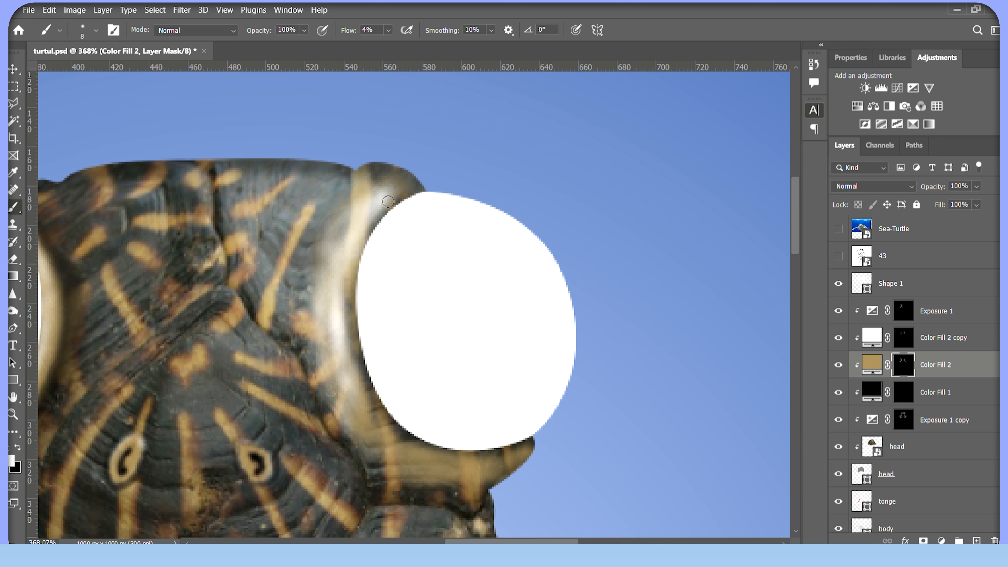
{"action": "mouse_move", "coordinate": [364, 251]}
{"action": "left_mouse_down"}
{"action": "mouse_move", "coordinate": [350, 342]}
{"action": "mouse_move", "coordinate": [340, 352]}
{"action": "mouse_move", "coordinate": [361, 381]}
{"action": "mouse_move", "coordinate": [369, 372]}
{"action": "mouse_move", "coordinate": [374, 403]}
{"action": "mouse_move", "coordinate": [400, 430]}
{"action": "left_mouse_up"}
{"action": "left_click_drag", "start_coordinate": [361, 331], "coordinate": [412, 437]}
{"action": "mouse_move", "coordinate": [474, 455]}
{"action": "left_mouse_down"}
{"action": "mouse_move", "coordinate": [563, 382]}
{"action": "mouse_move", "coordinate": [489, 363]}
{"action": "mouse_move", "coordinate": [545, 392]}
{"action": "mouse_move", "coordinate": [619, 371]}
{"action": "left_mouse_up"}
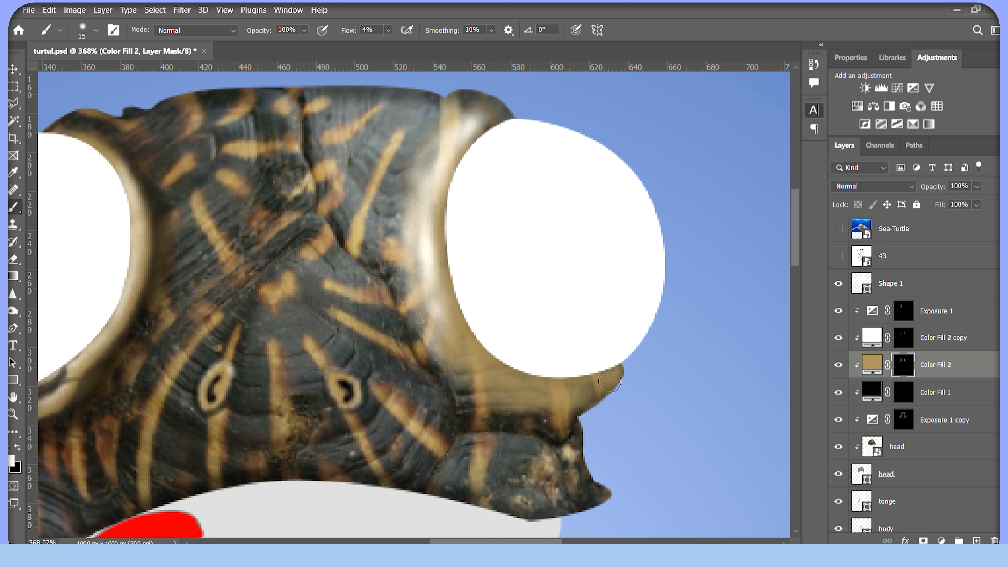
- Paint a soft white highlight along the right eye's rim on the Color Fill 2 copy mask with an 8 px brush
{"action": "key", "text": "alt+bracketright"}
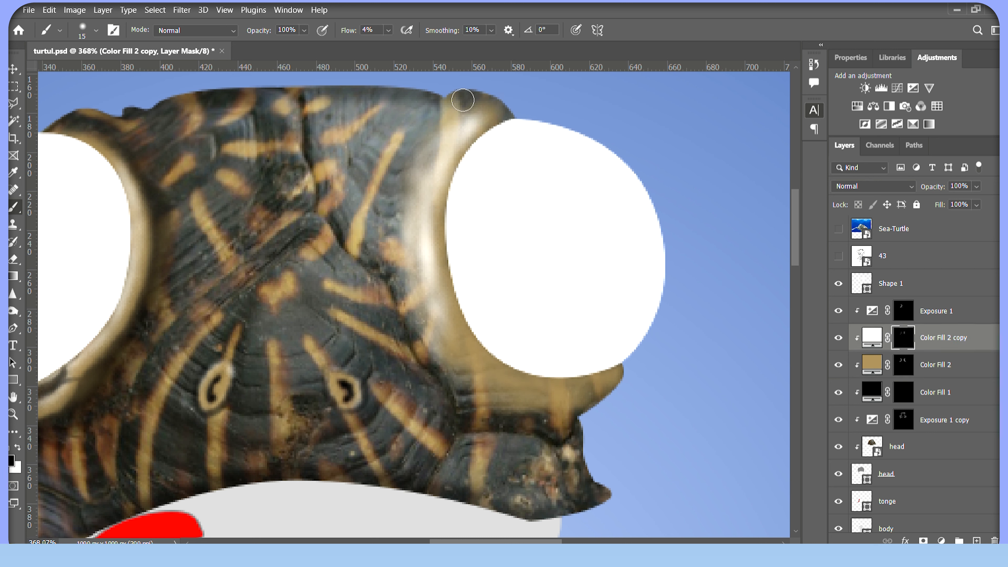
{"action": "key", "text": "x"}
{"action": "left_click_drag", "start_coordinate": [435, 290], "coordinate": [426, 186]}
{"action": "key", "text": "x"}
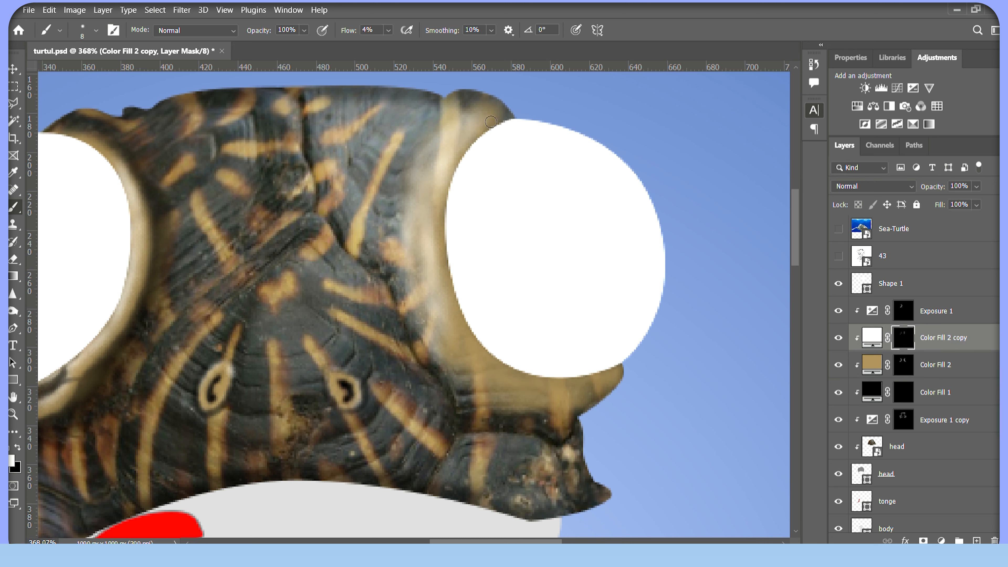
{"action": "mouse_move", "coordinate": [447, 134]}
{"action": "left_mouse_down"}
{"action": "mouse_move", "coordinate": [427, 190]}
{"action": "mouse_move", "coordinate": [460, 335]}
{"action": "mouse_move", "coordinate": [589, 384]}
{"action": "mouse_move", "coordinate": [494, 368]}
{"action": "left_mouse_up"}
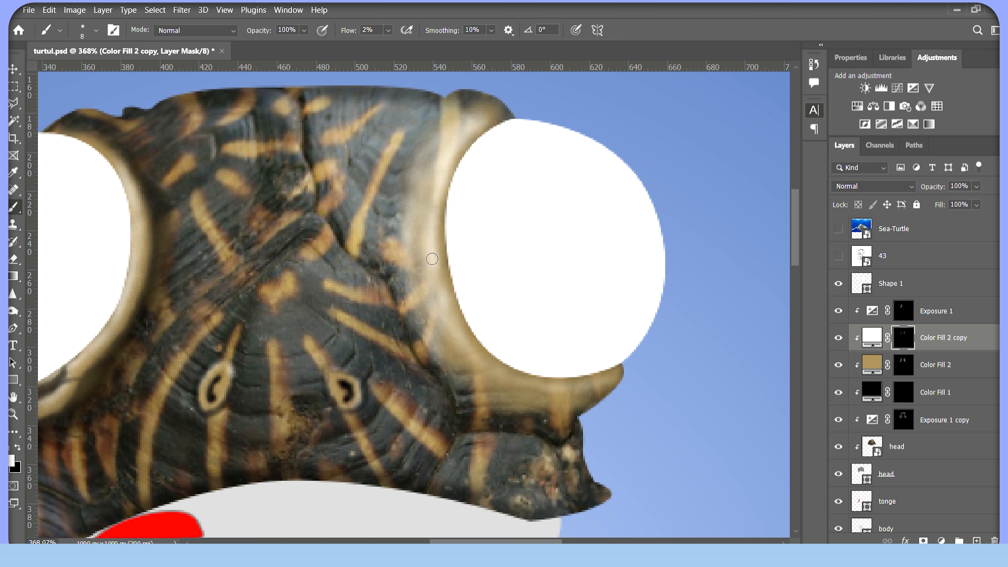
- Shade the skin around the right eye's rim on the Exposure 1 mask with a 15 px brush at 2% flow
{"action": "left_click", "coordinate": [908, 318]}
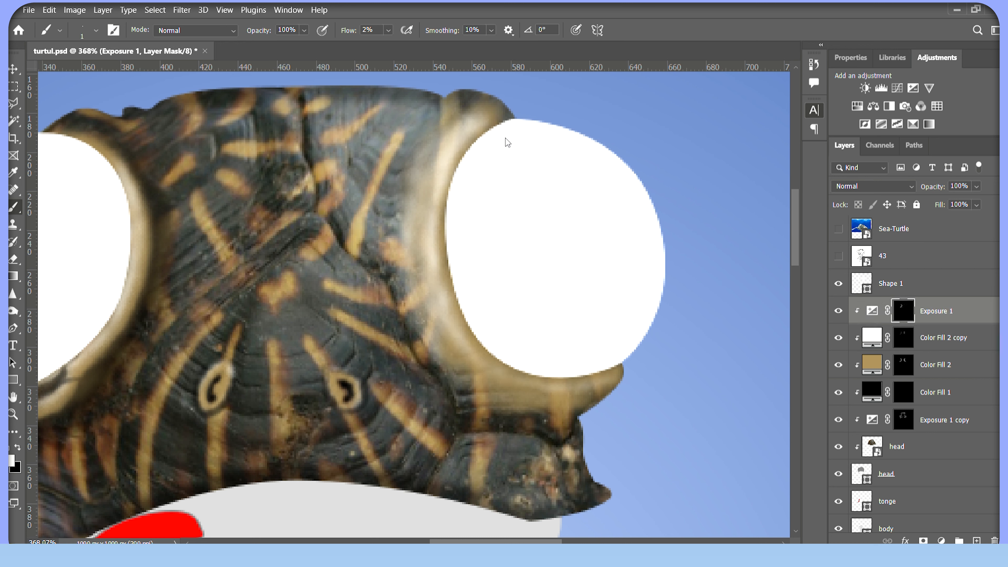
{"action": "mouse_move", "coordinate": [446, 126]}
{"action": "left_mouse_down"}
{"action": "mouse_move", "coordinate": [411, 218]}
{"action": "mouse_move", "coordinate": [446, 128]}
{"action": "mouse_move", "coordinate": [403, 172]}
{"action": "mouse_move", "coordinate": [427, 159]}
{"action": "mouse_move", "coordinate": [404, 279]}
{"action": "mouse_move", "coordinate": [399, 234]}
{"action": "mouse_move", "coordinate": [404, 297]}
{"action": "mouse_move", "coordinate": [410, 219]}
{"action": "mouse_move", "coordinate": [400, 274]}
{"action": "mouse_move", "coordinate": [455, 375]}
{"action": "mouse_move", "coordinate": [571, 423]}
{"action": "mouse_move", "coordinate": [530, 425]}
{"action": "mouse_move", "coordinate": [482, 404]}
{"action": "mouse_move", "coordinate": [590, 420]}
{"action": "mouse_move", "coordinate": [437, 394]}
{"action": "mouse_move", "coordinate": [428, 352]}
{"action": "mouse_move", "coordinate": [412, 387]}
{"action": "mouse_move", "coordinate": [413, 312]}
{"action": "mouse_move", "coordinate": [432, 350]}
{"action": "left_mouse_up"}
{"action": "mouse_move", "coordinate": [416, 309]}
{"action": "left_mouse_down"}
{"action": "mouse_move", "coordinate": [423, 357]}
{"action": "mouse_move", "coordinate": [416, 308]}
{"action": "mouse_move", "coordinate": [457, 394]}
{"action": "mouse_move", "coordinate": [431, 356]}
{"action": "mouse_move", "coordinate": [459, 393]}
{"action": "mouse_move", "coordinate": [427, 346]}
{"action": "mouse_move", "coordinate": [464, 404]}
{"action": "mouse_move", "coordinate": [569, 435]}
{"action": "mouse_move", "coordinate": [542, 435]}
{"action": "mouse_move", "coordinate": [452, 395]}
{"action": "mouse_move", "coordinate": [431, 369]}
{"action": "left_mouse_up"}
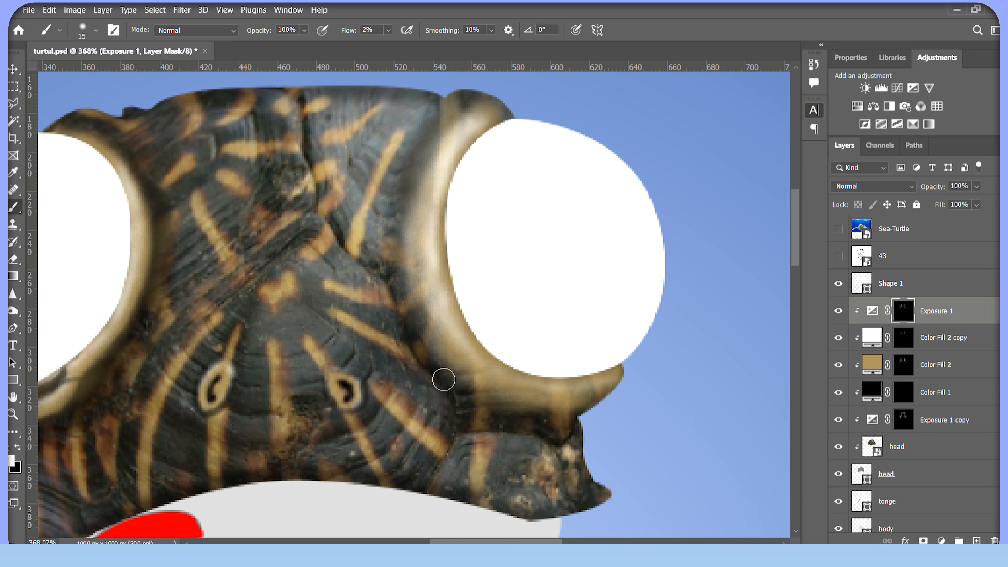
{"action": "mouse_move", "coordinate": [402, 298]}
{"action": "left_mouse_down"}
{"action": "mouse_move", "coordinate": [416, 349]}
{"action": "mouse_move", "coordinate": [401, 290]}
{"action": "mouse_move", "coordinate": [404, 223]}
{"action": "left_mouse_up"}
{"action": "mouse_move", "coordinate": [396, 257]}
{"action": "left_mouse_down"}
{"action": "mouse_move", "coordinate": [396, 275]}
{"action": "mouse_move", "coordinate": [398, 229]}
{"action": "left_mouse_up"}
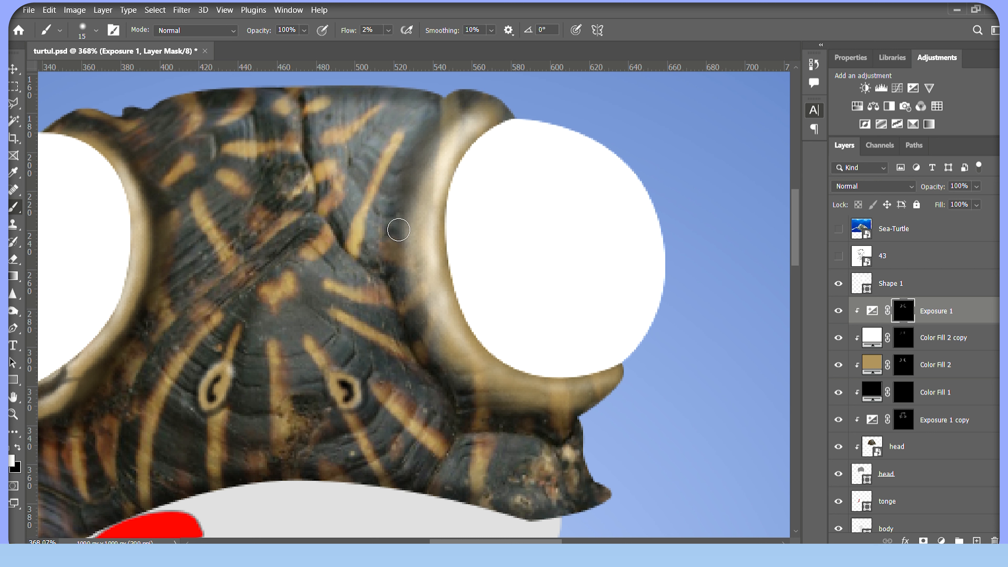
{"action": "mouse_move", "coordinate": [419, 156]}
{"action": "left_mouse_down"}
{"action": "mouse_move", "coordinate": [463, 98]}
{"action": "mouse_move", "coordinate": [419, 156]}
{"action": "mouse_move", "coordinate": [394, 301]}
{"action": "mouse_move", "coordinate": [431, 361]}
{"action": "mouse_move", "coordinate": [565, 425]}
{"action": "mouse_move", "coordinate": [574, 441]}
{"action": "mouse_move", "coordinate": [533, 441]}
{"action": "mouse_move", "coordinate": [563, 444]}
{"action": "left_mouse_up"}
- Check the head against the sketch, then erase shading beside the left eye's rim on the Exposure 1 mask at 38% flow
{"action": "scroll", "coordinate": [589, 374], "scroll_direction": "down", "scroll_amount": 5}
{"action": "left_click", "coordinate": [838, 256]}
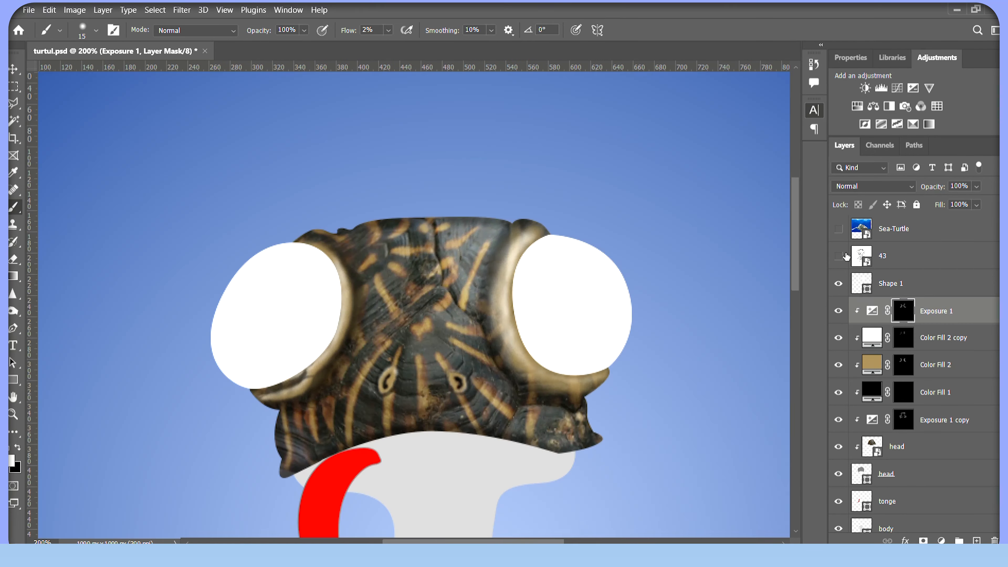
{"action": "left_click", "coordinate": [837, 255]}
{"action": "key", "text": "ctrl+plus"}
{"action": "key", "text": "ctrl+plus"}
{"action": "left_click", "coordinate": [903, 364]}
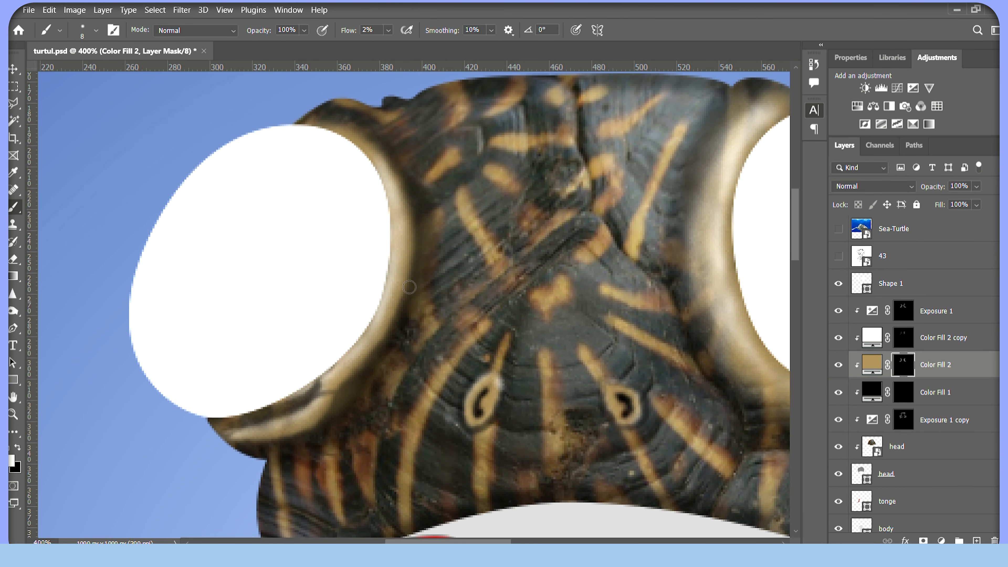
{"action": "left_click", "coordinate": [902, 318]}
{"action": "key", "text": "x"}
{"action": "key", "text": "shift+3"}
{"action": "key", "text": "shift+8"}
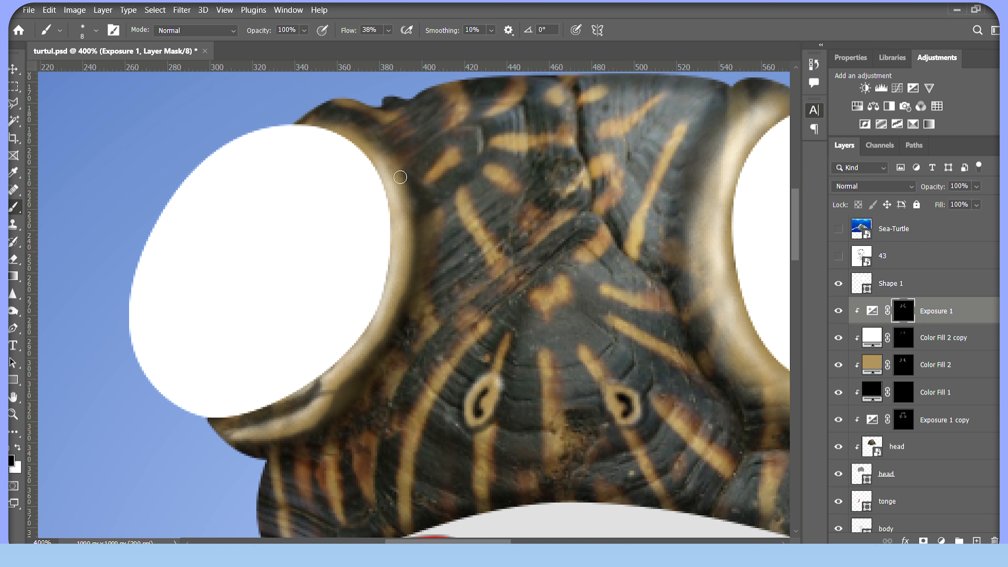
{"action": "left_click_drag", "start_coordinate": [392, 320], "coordinate": [400, 308]}
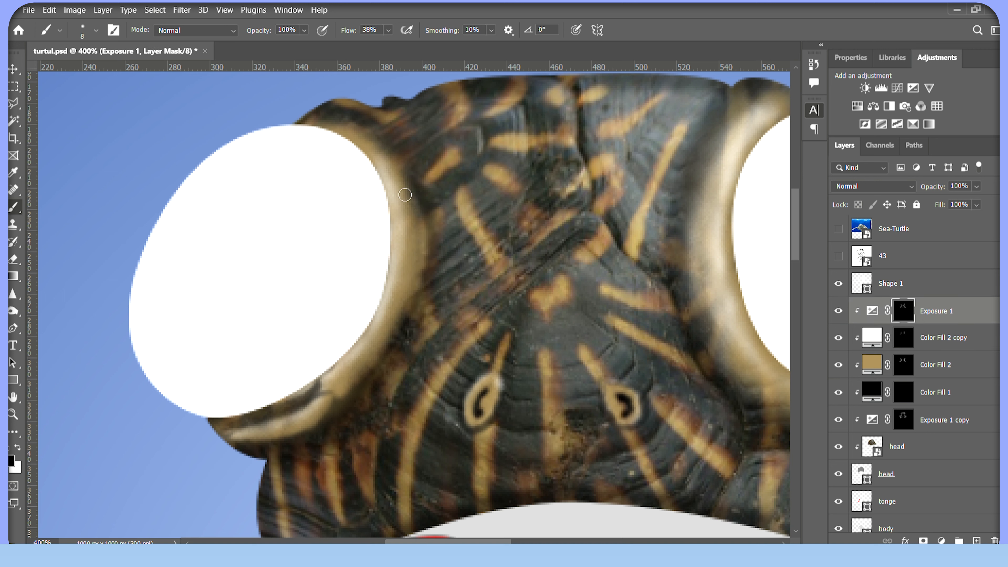
- Repaint the shading along the left eye's rim on the Exposure 1 mask and erase the excess darkness
{"action": "key", "text": "x"}
{"action": "mouse_move", "coordinate": [383, 135]}
{"action": "left_mouse_down"}
{"action": "mouse_move", "coordinate": [427, 208]}
{"action": "mouse_move", "coordinate": [428, 281]}
{"action": "mouse_move", "coordinate": [430, 242]}
{"action": "mouse_move", "coordinate": [418, 319]}
{"action": "mouse_move", "coordinate": [365, 393]}
{"action": "left_mouse_up"}
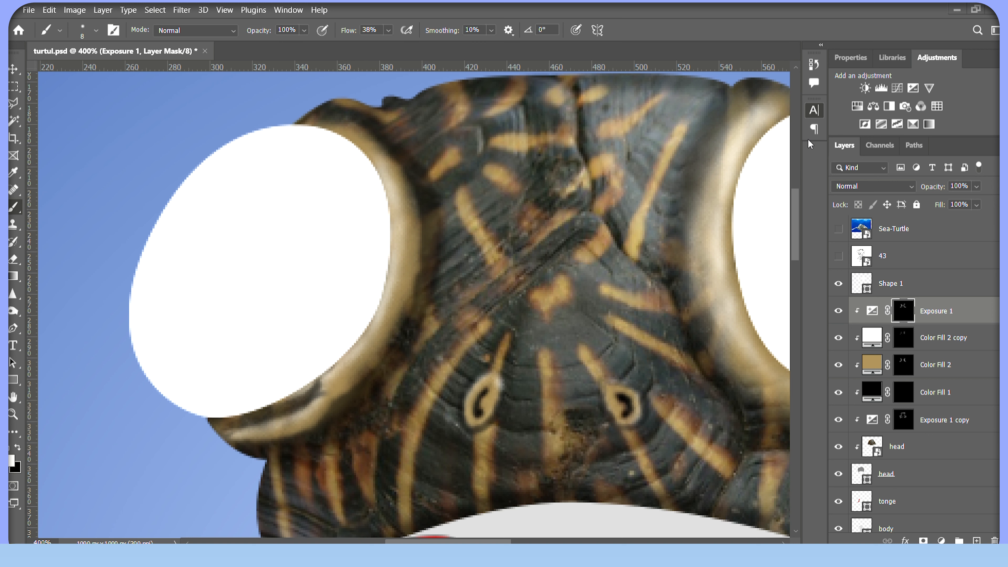
{"action": "left_click_drag", "start_coordinate": [373, 111], "coordinate": [425, 155]}
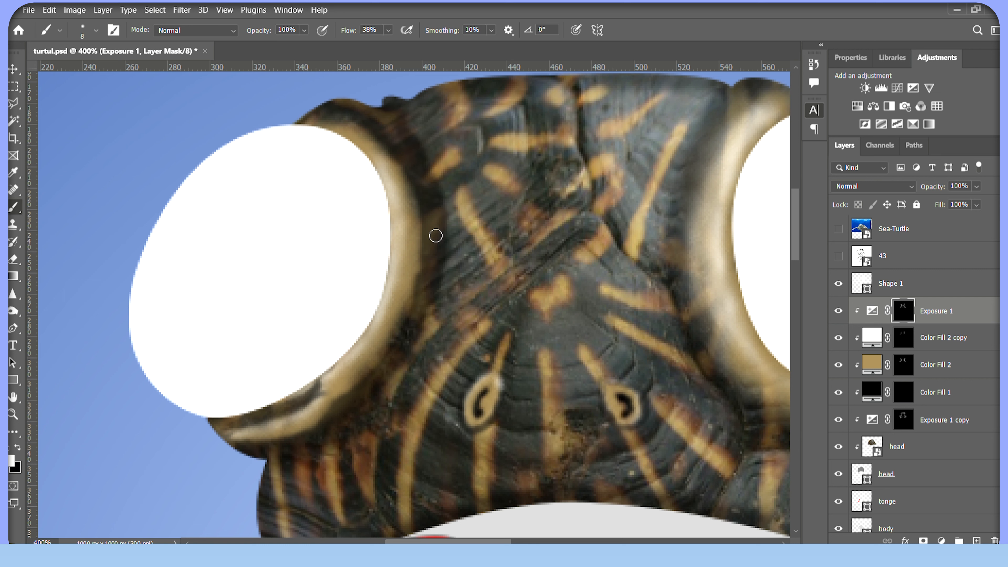
{"action": "key", "text": "x"}
{"action": "mouse_move", "coordinate": [410, 118]}
{"action": "left_mouse_down"}
{"action": "mouse_move", "coordinate": [405, 135]}
{"action": "mouse_move", "coordinate": [444, 219]}
{"action": "mouse_move", "coordinate": [351, 106]}
{"action": "mouse_move", "coordinate": [379, 117]}
{"action": "mouse_move", "coordinate": [432, 314]}
{"action": "mouse_move", "coordinate": [381, 397]}
{"action": "left_mouse_up"}
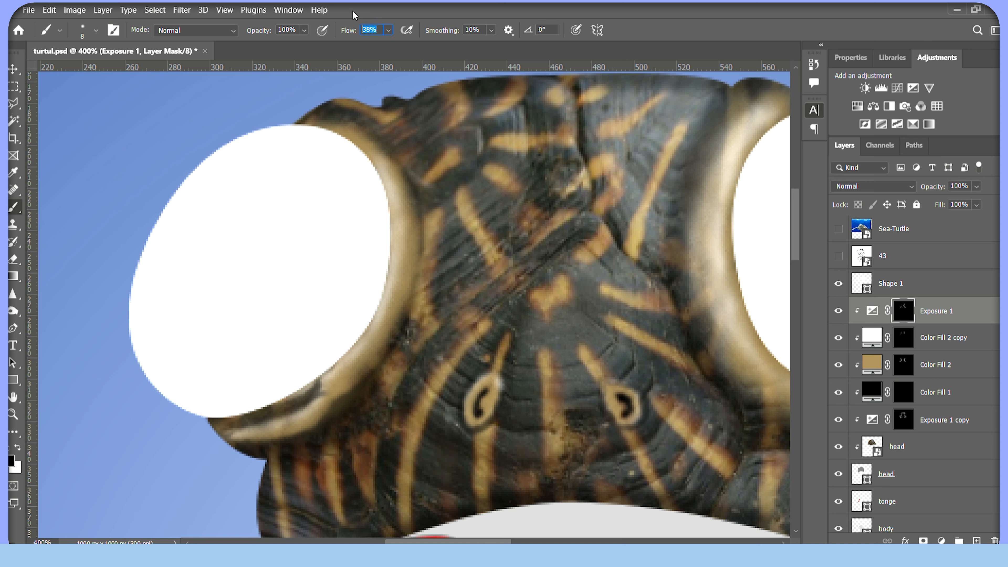
- Set the brush flow to 2% and build up soft shading around the left eye's rim on the Exposure 1 mask
{"action": "key", "text": "bracketright"}
{"action": "key", "text": "bracketright"}
{"action": "key", "text": "bracketright"}
{"action": "mouse_move", "coordinate": [355, 111]}
{"action": "left_mouse_down"}
{"action": "mouse_move", "coordinate": [414, 152]}
{"action": "mouse_move", "coordinate": [443, 227]}
{"action": "mouse_move", "coordinate": [441, 272]}
{"action": "mouse_move", "coordinate": [400, 378]}
{"action": "mouse_move", "coordinate": [428, 333]}
{"action": "left_mouse_up"}
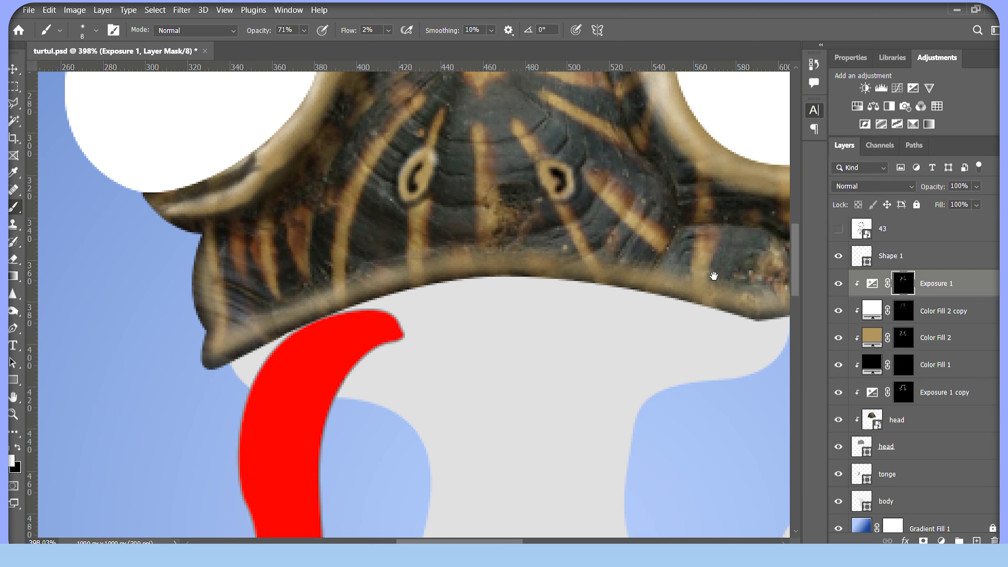
- Highlight the upper jaw's edge on the Color Fill 2 copy mask with a 4 px brush, using 35% and 46% opacity
{"action": "mouse_move", "coordinate": [713, 275]}
{"action": "left_mouse_down"}
{"action": "mouse_move", "coordinate": [558, 294]}
{"action": "mouse_move", "coordinate": [570, 360]}
{"action": "left_mouse_up"}
{"action": "key", "text": "alt+bracketleft"}
{"action": "key", "text": "3"}
{"action": "key", "text": "5"}
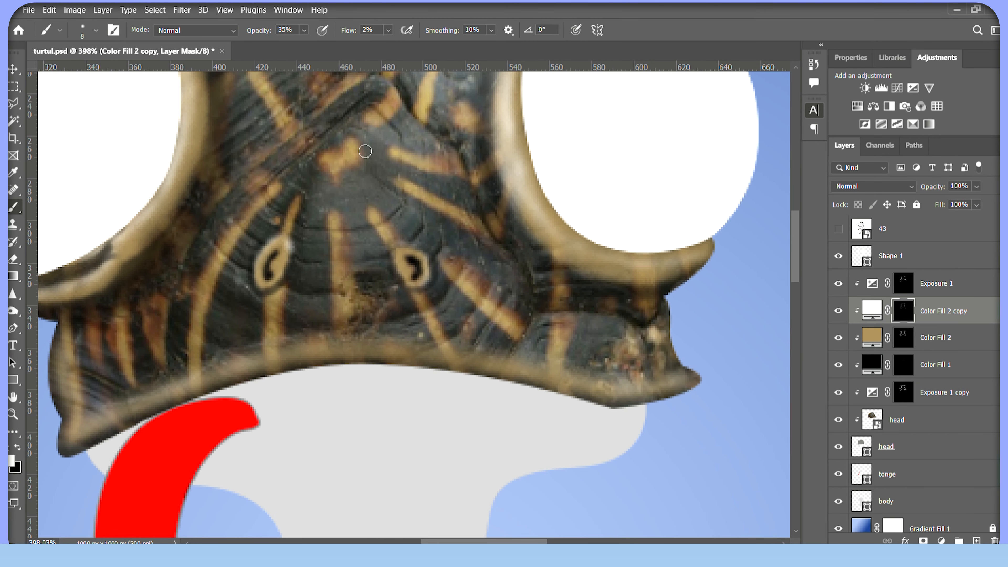
{"action": "left_click_drag", "start_coordinate": [353, 345], "coordinate": [376, 347]}
{"action": "left_click_drag", "start_coordinate": [522, 369], "coordinate": [628, 388]}
{"action": "left_click_drag", "start_coordinate": [341, 381], "coordinate": [544, 338]}
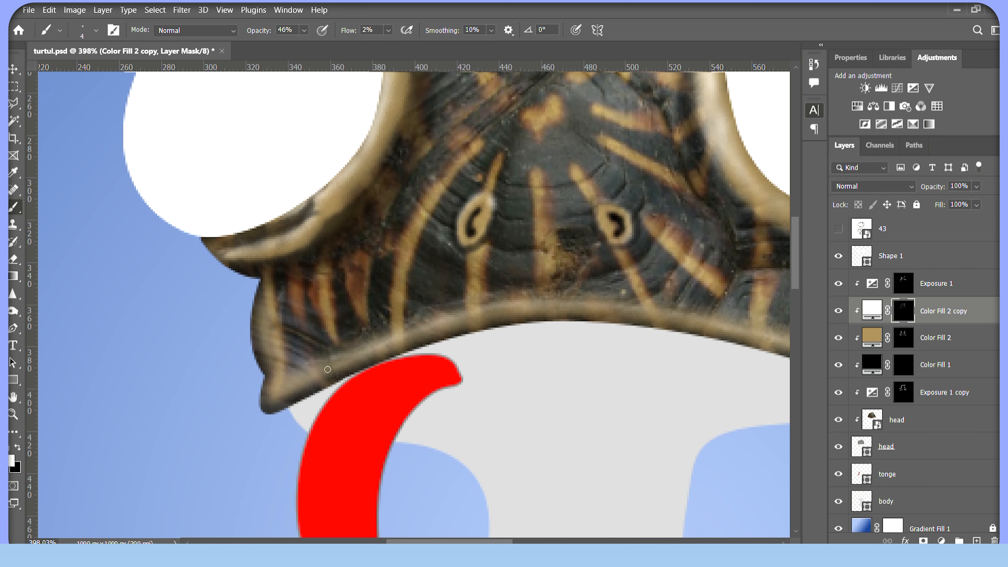
{"action": "mouse_move", "coordinate": [349, 361]}
{"action": "left_mouse_down"}
{"action": "mouse_move", "coordinate": [278, 355]}
{"action": "mouse_move", "coordinate": [272, 294]}
{"action": "left_mouse_up"}
- Set the brush opacity to 100% and deepen the shading around the jaw and face on the Exposure 1 mask
{"action": "key", "text": "alt+bracketright"}
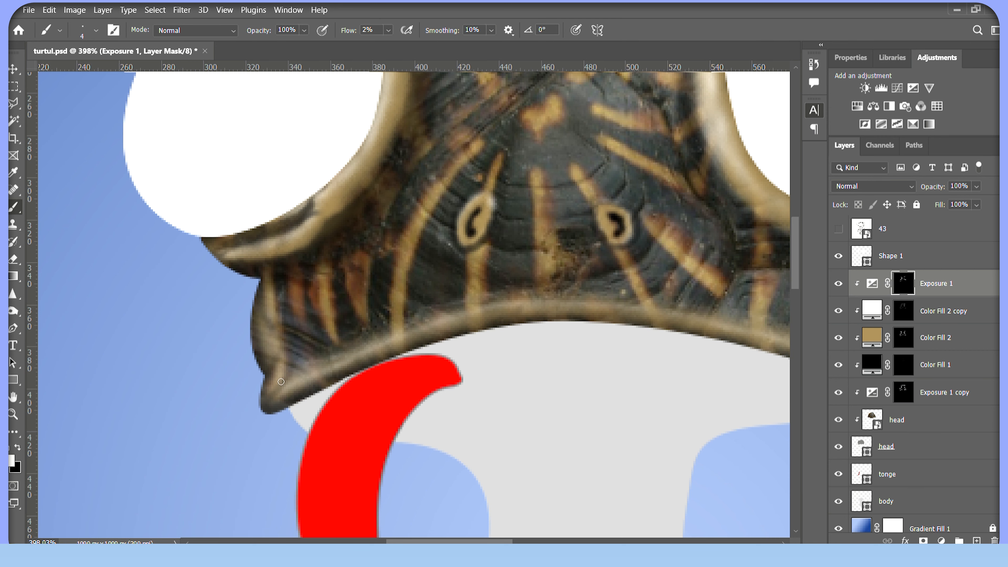
{"action": "left_click_drag", "start_coordinate": [558, 317], "coordinate": [389, 310]}
{"action": "mouse_move", "coordinate": [432, 317]}
{"action": "left_mouse_down"}
{"action": "mouse_move", "coordinate": [602, 346]}
{"action": "mouse_move", "coordinate": [727, 340]}
{"action": "mouse_move", "coordinate": [442, 389]}
{"action": "left_mouse_up"}
{"action": "key", "text": "ctrl+1"}
{"action": "scroll", "coordinate": [443, 392], "scroll_direction": "up", "scroll_amount": 5}
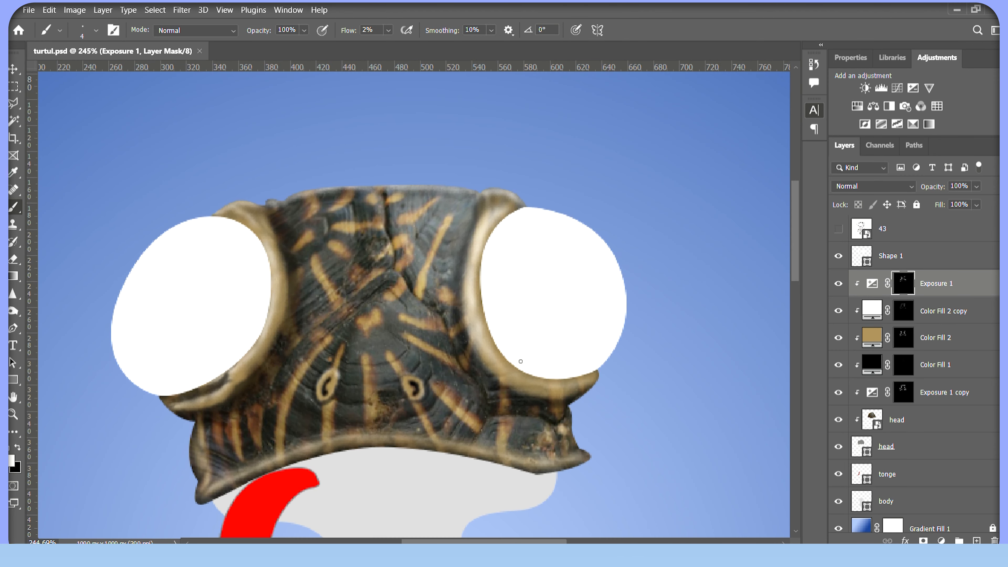
{"action": "left_click_drag", "start_coordinate": [391, 304], "coordinate": [405, 304]}
{"action": "mouse_move", "coordinate": [437, 239]}
{"action": "left_mouse_down"}
{"action": "mouse_move", "coordinate": [450, 262]}
{"action": "mouse_move", "coordinate": [315, 223]}
{"action": "mouse_move", "coordinate": [457, 399]}
{"action": "left_mouse_up"}
- Brush a faint highlight over the forehead on the Color Fill 2 copy mask with a 54 px brush at 2% flow
{"action": "left_click", "coordinate": [908, 309]}
{"action": "mouse_move", "coordinate": [430, 256]}
{"action": "left_mouse_down"}
{"action": "mouse_move", "coordinate": [428, 301]}
{"action": "mouse_move", "coordinate": [405, 242]}
{"action": "left_mouse_up"}
{"action": "key", "text": "ctrl+minus"}
{"action": "key", "text": "ctrl+minus"}
{"action": "left_click_drag", "start_coordinate": [331, 95], "coordinate": [531, 297]}
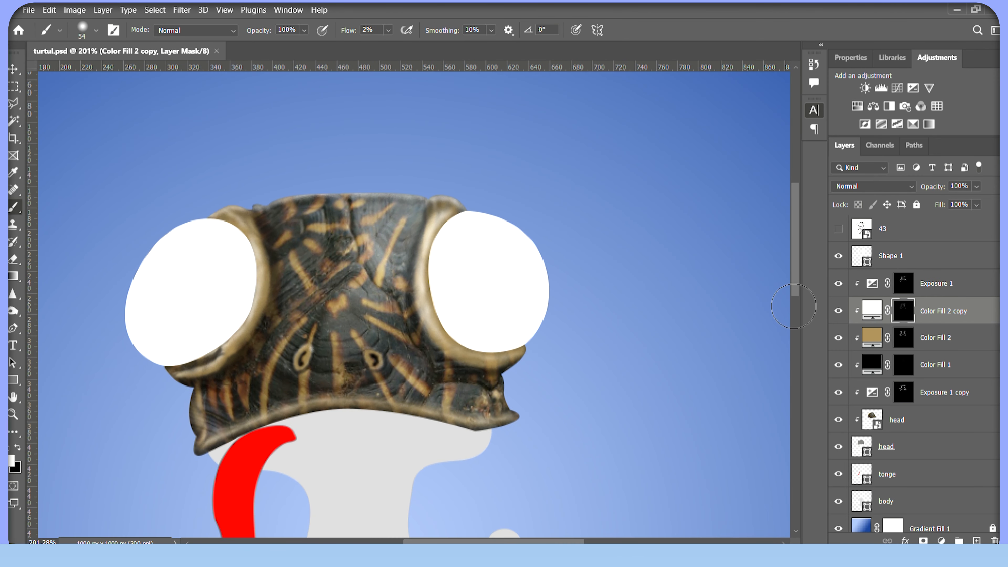
- Show the sketch layer 43 and compare its right eye and pupil drawing with the artwork
{"action": "left_click", "coordinate": [838, 229]}
{"action": "key", "text": "ctrl+space"}
{"action": "left_click_drag", "start_coordinate": [380, 186], "coordinate": [555, 368]}
{"action": "left_click", "coordinate": [555, 338]}
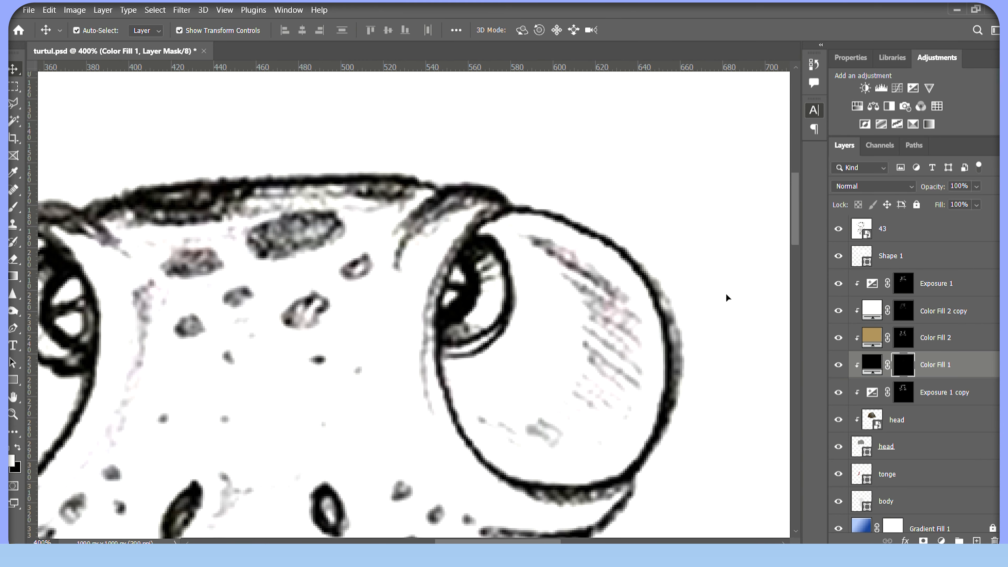
{"action": "left_click_drag", "start_coordinate": [549, 266], "coordinate": [513, 293]}
{"action": "left_click", "coordinate": [838, 228]}
{"action": "left_click", "coordinate": [838, 229]}
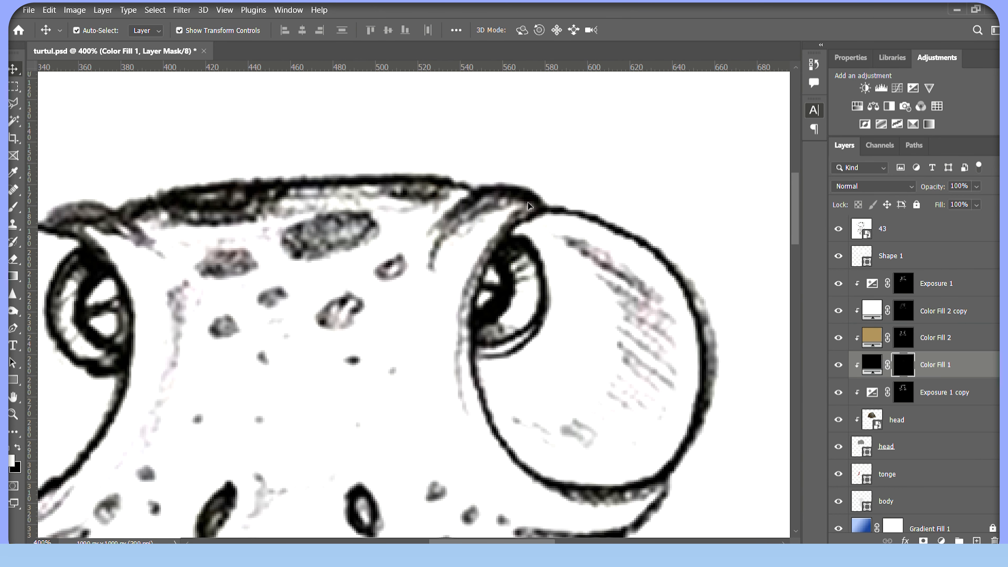
{"action": "scroll", "coordinate": [875, 361], "scroll_direction": "down", "scroll_amount": 1}
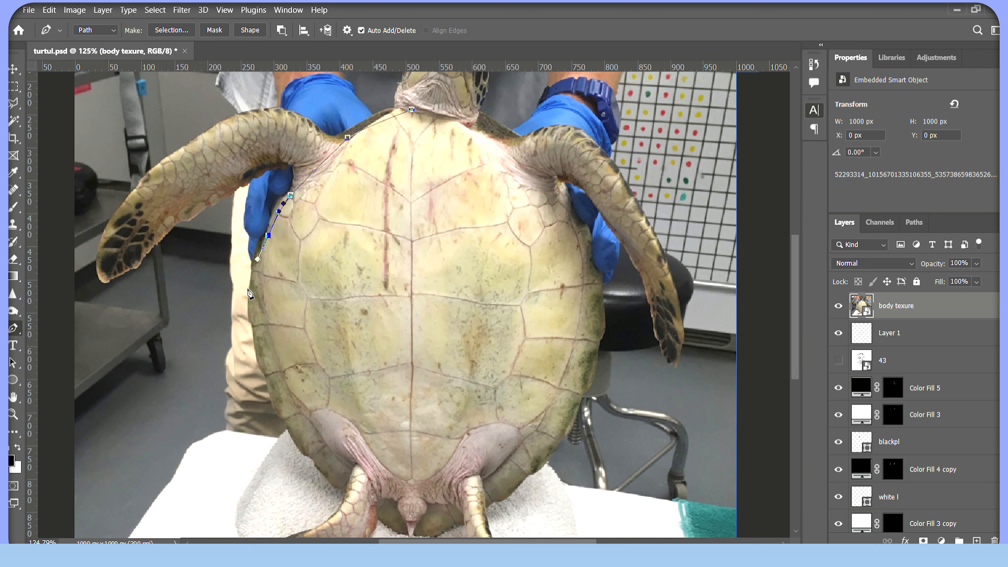
- Close the Pen path around the turtle's pale belly shell on the body texure layer
{"action": "left_click", "coordinate": [319, 432]}
{"action": "left_click", "coordinate": [501, 428]}
{"action": "left_click", "coordinate": [558, 406]}
{"action": "left_click", "coordinate": [580, 244]}
{"action": "left_click_drag", "start_coordinate": [558, 196], "coordinate": [533, 179]}
{"action": "left_click_drag", "start_coordinate": [498, 133], "coordinate": [470, 122]}
{"action": "left_click", "coordinate": [412, 110]}
{"action": "key", "text": "ctrl+Return"}
{"action": "key", "text": "ctrl+j"}
{"action": "key", "text": "ctrl+z"}
{"action": "key", "text": "ctrl+d"}
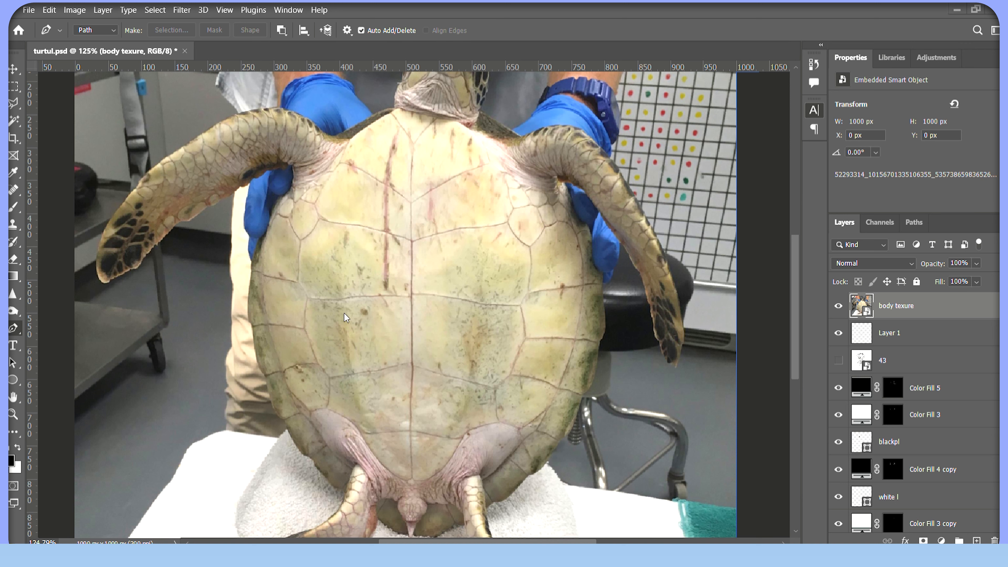
- Convert the belly path to a selection, copy it to a new layer, and place that layer directly above body
{"action": "key", "text": "ctrl+Return"}
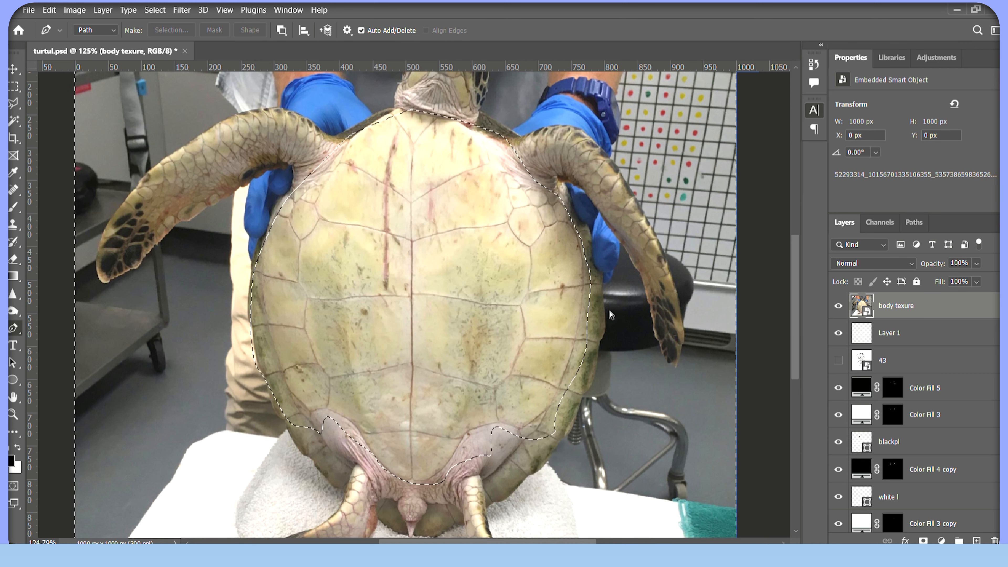
{"action": "key", "text": "ctrl+j"}
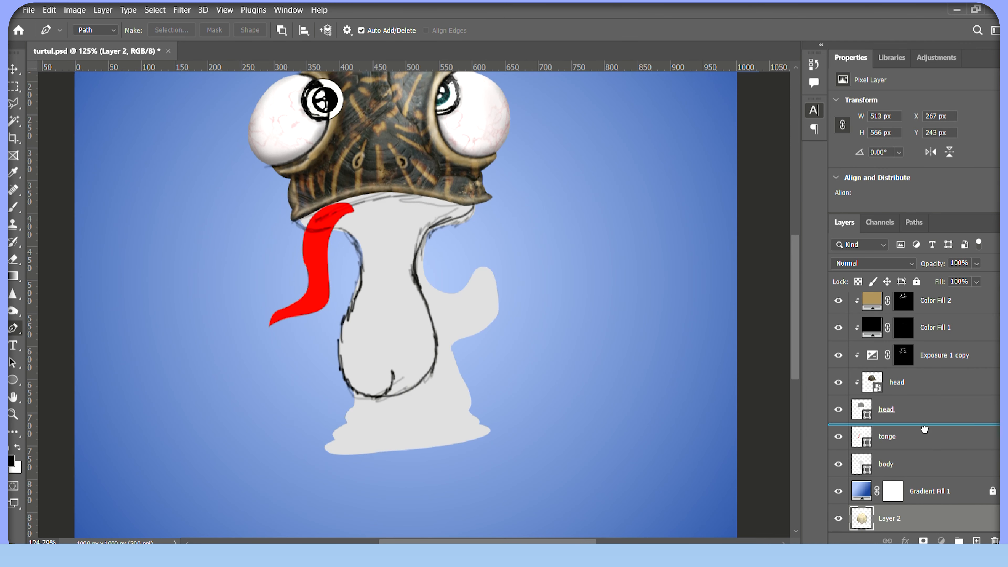
{"action": "key", "text": "v"}
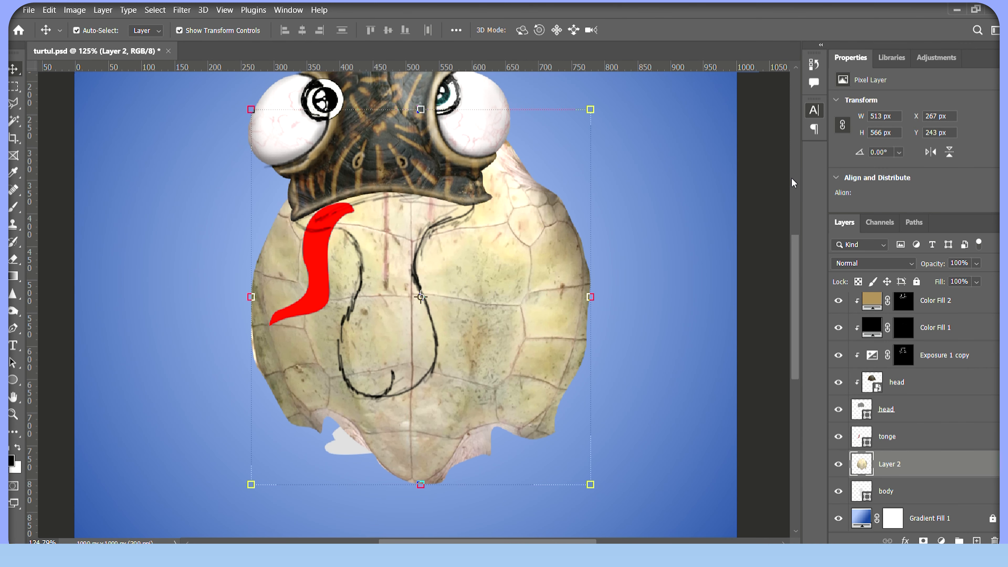
{"action": "key", "text": "ctrl+t"}
{"action": "left_click_drag", "start_coordinate": [482, 254], "coordinate": [479, 349]}
{"action": "left_click_drag", "start_coordinate": [585, 203], "coordinate": [564, 228]}
{"action": "left_click_drag", "start_coordinate": [484, 419], "coordinate": [483, 344]}
{"action": "left_click", "coordinate": [593, 30]}
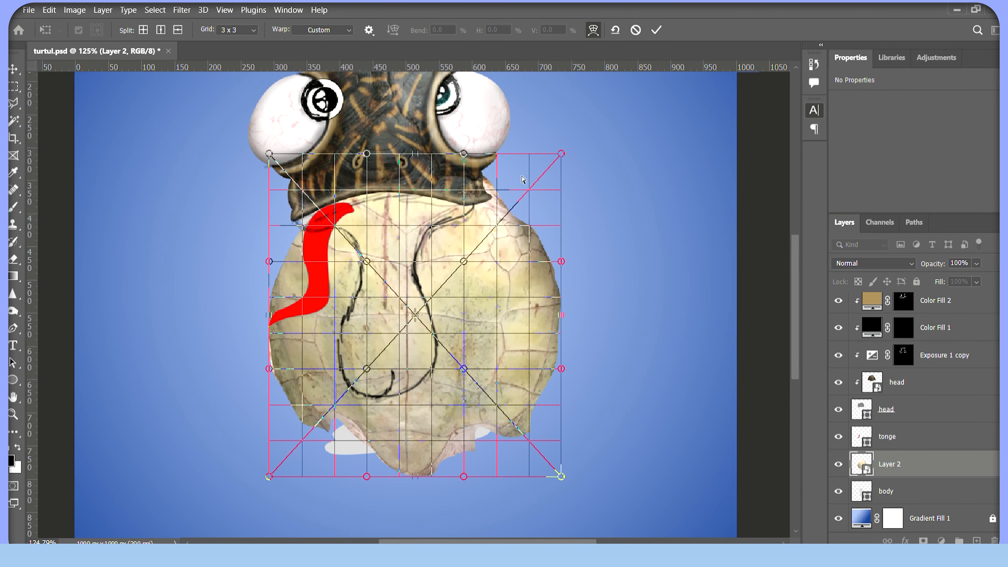
{"action": "left_click_drag", "start_coordinate": [560, 476], "coordinate": [528, 470]}
{"action": "left_click_drag", "start_coordinate": [269, 368], "coordinate": [321, 359]}
{"action": "left_click_drag", "start_coordinate": [269, 261], "coordinate": [334, 272]}
{"action": "left_click_drag", "start_coordinate": [366, 262], "coordinate": [383, 262]}
{"action": "key", "text": "Escape"}
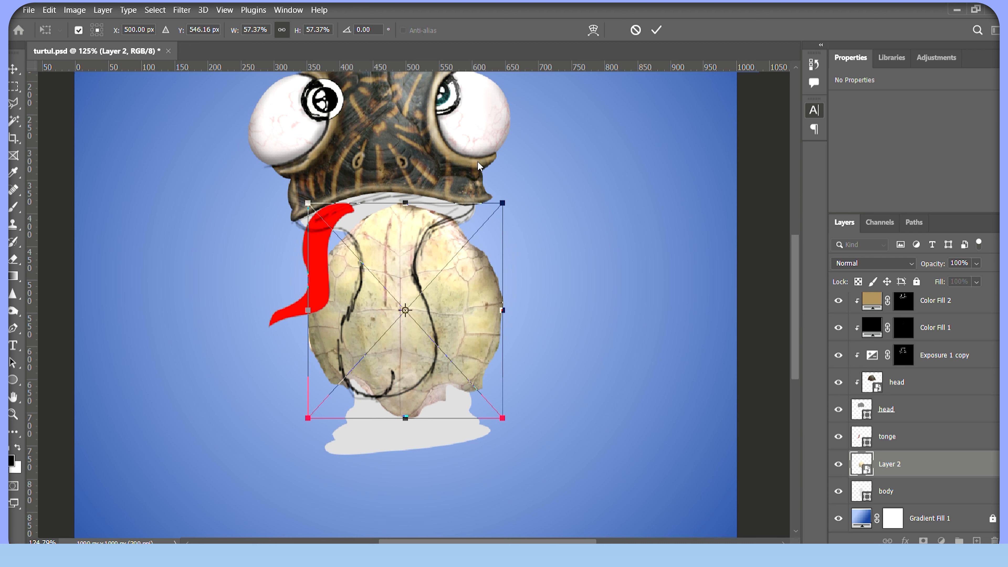
- Warp the shell texture's upper edge so it spreads beneath the jaw and reaches the mouth's left corner
{"action": "left_click_drag", "start_coordinate": [372, 202], "coordinate": [362, 175]}
{"action": "left_click_drag", "start_coordinate": [438, 202], "coordinate": [435, 188]}
{"action": "left_click_drag", "start_coordinate": [502, 202], "coordinate": [519, 202]}
{"action": "left_click_drag", "start_coordinate": [459, 187], "coordinate": [515, 177]}
{"action": "mouse_move", "coordinate": [373, 275]}
{"action": "left_mouse_down"}
{"action": "mouse_move", "coordinate": [420, 274]}
{"action": "mouse_move", "coordinate": [369, 272]}
{"action": "left_mouse_up"}
{"action": "left_click_drag", "start_coordinate": [362, 176], "coordinate": [353, 176]}
{"action": "left_click_drag", "start_coordinate": [308, 203], "coordinate": [183, 169]}
- Warp the shell texture's left side and lower-left corner to follow the neck and belly outline
{"action": "left_click_drag", "start_coordinate": [307, 274], "coordinate": [325, 244]}
{"action": "left_click_drag", "start_coordinate": [369, 272], "coordinate": [398, 261]}
{"action": "left_click_drag", "start_coordinate": [372, 347], "coordinate": [400, 350]}
{"action": "left_click_drag", "start_coordinate": [307, 346], "coordinate": [333, 356]}
{"action": "left_click_drag", "start_coordinate": [326, 244], "coordinate": [343, 254]}
{"action": "left_click_drag", "start_coordinate": [332, 355], "coordinate": [319, 354]}
{"action": "left_click_drag", "start_coordinate": [308, 417], "coordinate": [325, 417]}
{"action": "left_click_drag", "start_coordinate": [372, 417], "coordinate": [376, 425]}
{"action": "left_click_drag", "start_coordinate": [400, 350], "coordinate": [377, 358]}
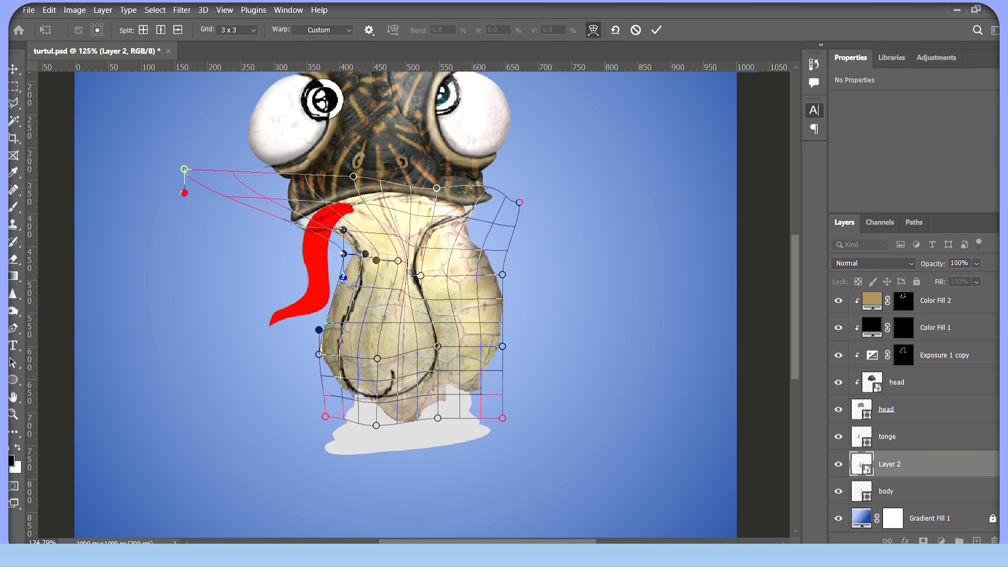
- Refine the warp around the neck, stretching the upper-left corner farther out and aligning the central seam
{"action": "left_click_drag", "start_coordinate": [360, 257], "coordinate": [359, 266]}
{"action": "left_click_drag", "start_coordinate": [343, 253], "coordinate": [338, 264]}
{"action": "left_click_drag", "start_coordinate": [185, 193], "coordinate": [108, 198]}
{"action": "left_click_drag", "start_coordinate": [353, 176], "coordinate": [338, 173]}
{"action": "left_click_drag", "start_coordinate": [398, 261], "coordinate": [375, 279]}
{"action": "left_click_drag", "start_coordinate": [338, 173], "coordinate": [343, 175]}
{"action": "left_click_drag", "start_coordinate": [421, 275], "coordinate": [416, 274]}
{"action": "left_click_drag", "start_coordinate": [376, 278], "coordinate": [372, 278]}
- Warp the belly's lower part and the upper-right corner to fit the body shape, and apply the warp
{"action": "left_click_drag", "start_coordinate": [377, 358], "coordinate": [365, 355]}
{"action": "left_click_drag", "start_coordinate": [438, 346], "coordinate": [413, 345]}
{"action": "left_click_drag", "start_coordinate": [437, 418], "coordinate": [423, 408]}
{"action": "left_click_drag", "start_coordinate": [376, 425], "coordinate": [361, 418]}
{"action": "left_click_drag", "start_coordinate": [325, 416], "coordinate": [300, 423]}
{"action": "left_click_drag", "start_coordinate": [518, 202], "coordinate": [545, 157]}
{"action": "key", "text": "Return"}
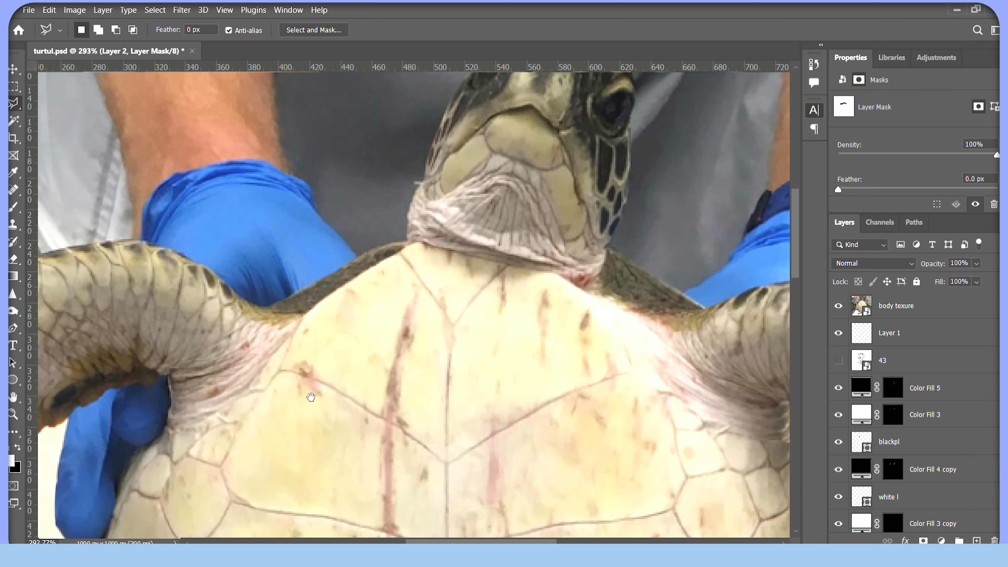
- Outline the wrinkled skin between the left flipper and shell with the Polygonal Lasso and select the body texure layer
{"action": "left_click_drag", "start_coordinate": [310, 397], "coordinate": [359, 368]}
{"action": "left_click", "coordinate": [300, 306]}
{"action": "left_click", "coordinate": [255, 340]}
{"action": "left_click", "coordinate": [225, 369]}
{"action": "left_click", "coordinate": [223, 434]}
{"action": "left_click", "coordinate": [233, 439]}
{"action": "left_click", "coordinate": [258, 427]}
{"action": "left_click", "coordinate": [356, 299]}
{"action": "left_click", "coordinate": [322, 296]}
{"action": "left_click", "coordinate": [902, 312]}
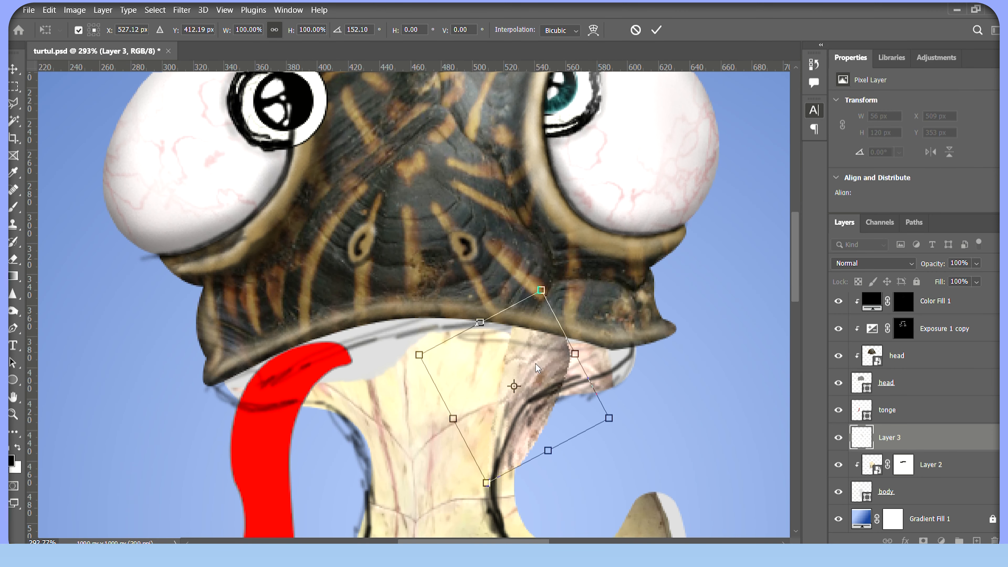
- Warp the rotated skin patch to fit the curved neck edge beneath the jaw's right corner
{"action": "left_click", "coordinate": [564, 191]}
{"action": "left_click_drag", "start_coordinate": [585, 374], "coordinate": [595, 384]}
{"action": "left_click_drag", "start_coordinate": [563, 332], "coordinate": [635, 381]}
{"action": "left_click_drag", "start_coordinate": [540, 288], "coordinate": [628, 306]}
{"action": "left_click_drag", "start_coordinate": [637, 382], "coordinate": [666, 394]}
{"action": "left_click_drag", "start_coordinate": [594, 385], "coordinate": [536, 397]}
{"action": "left_click_drag", "start_coordinate": [463, 440], "coordinate": [469, 436]}
{"action": "left_click_drag", "start_coordinate": [460, 333], "coordinate": [482, 328]}
{"action": "left_click_drag", "start_coordinate": [527, 461], "coordinate": [500, 452]}
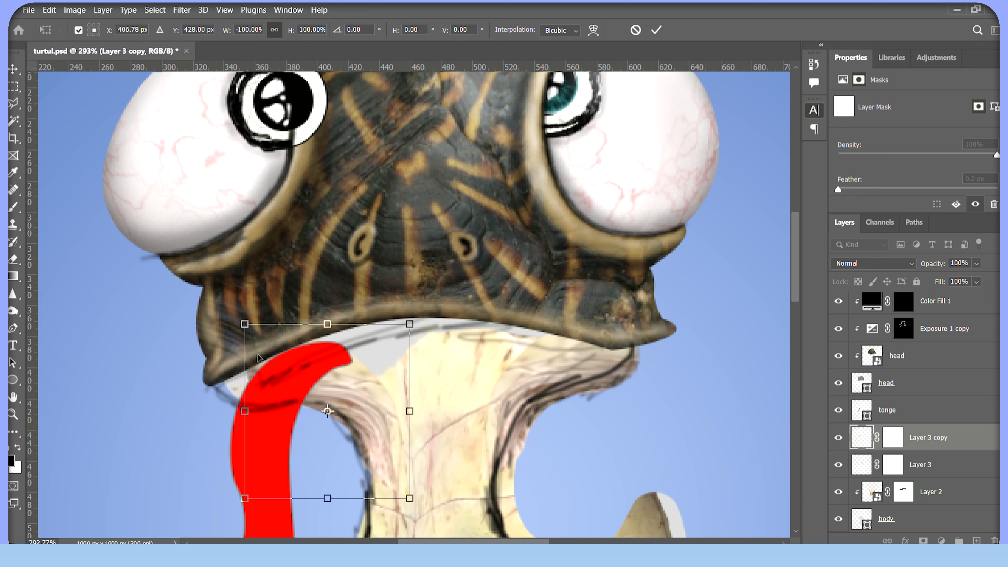
- Warp the mirrored skin patch copy to fit the neck edge beneath the jaw's left corner
{"action": "right_click", "coordinate": [314, 272]}
{"action": "left_click", "coordinate": [315, 170]}
{"action": "left_click_drag", "start_coordinate": [245, 382], "coordinate": [193, 420]}
{"action": "left_click_drag", "start_coordinate": [245, 324], "coordinate": [204, 343]}
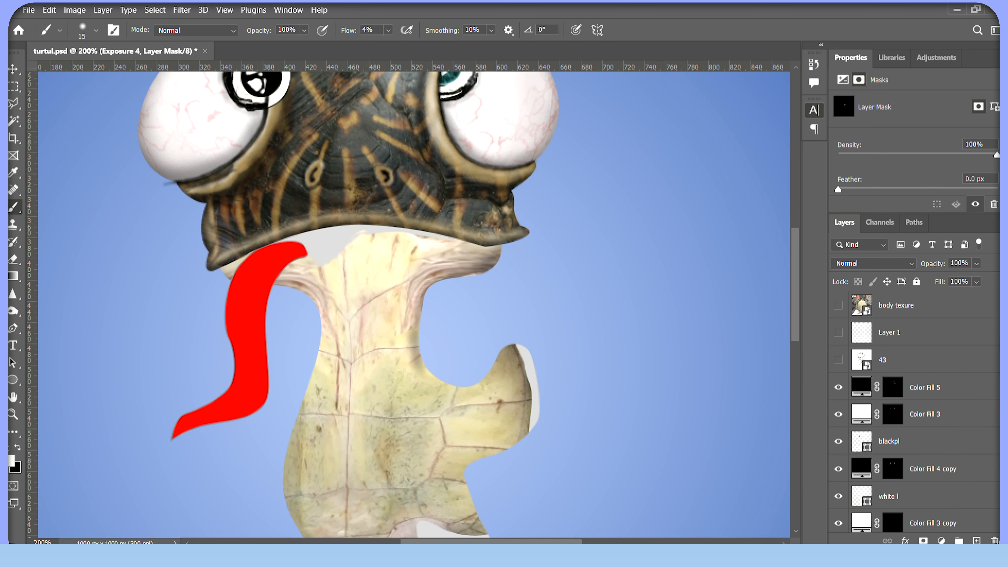
- Set the brush flow to 2% and move the Exposure 4 adjustment layer directly above Layer 2
{"action": "scroll", "coordinate": [930, 365], "scroll_direction": "down", "scroll_amount": 10}
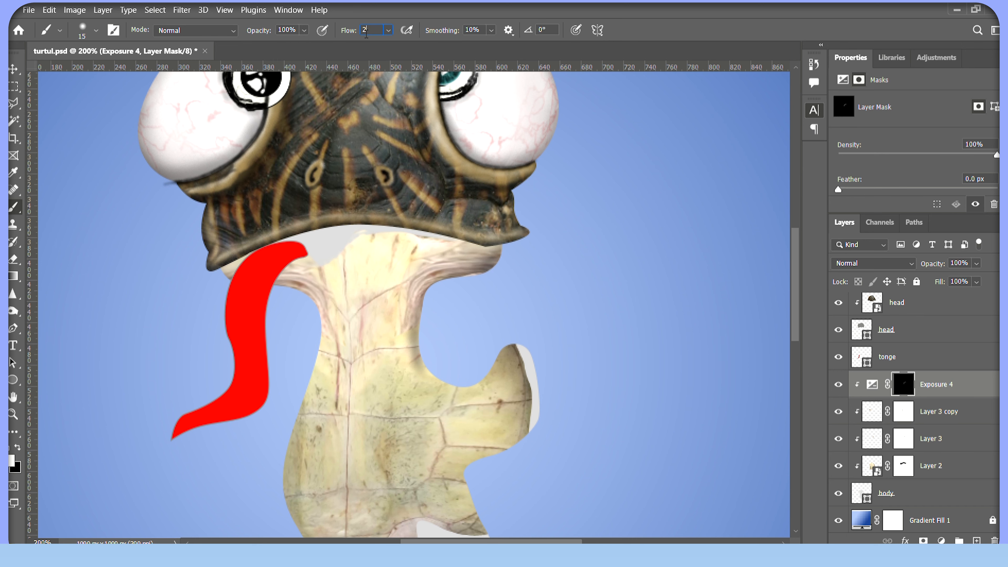
{"action": "scroll", "coordinate": [398, 158], "scroll_direction": "down", "scroll_amount": 2}
{"action": "left_click_drag", "start_coordinate": [936, 384], "coordinate": [961, 442]}
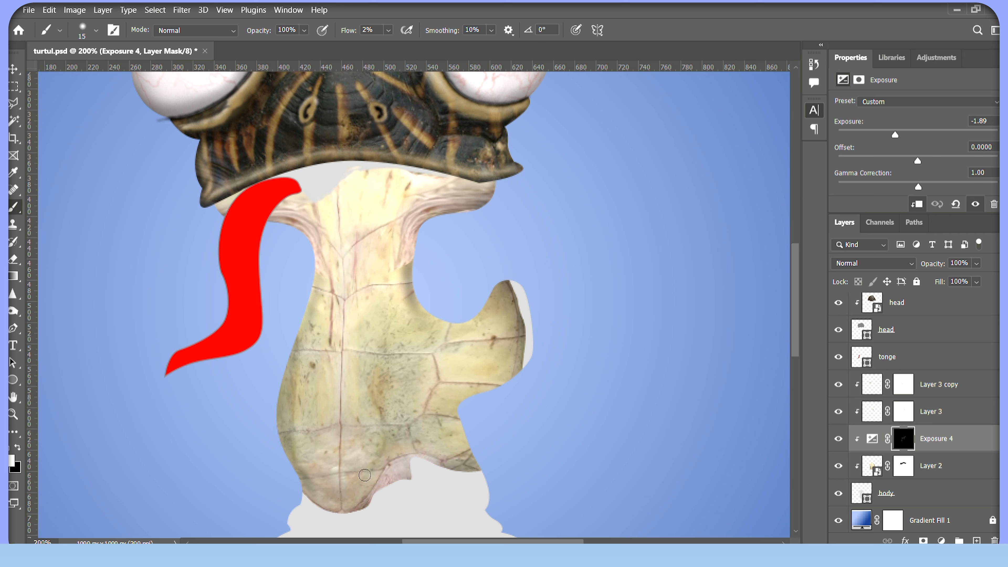
- Paint soft shading on the Exposure 4 mask down the middle of the lower belly and along its bottom edge
{"action": "scroll", "coordinate": [913, 397], "scroll_direction": "up", "scroll_amount": 10}
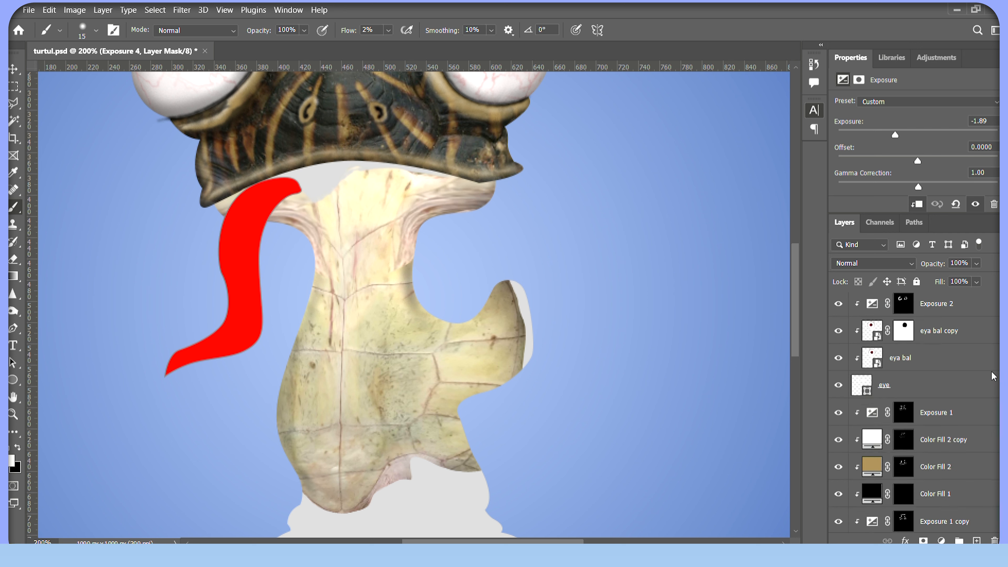
{"action": "left_click_drag", "start_coordinate": [393, 427], "coordinate": [341, 511]}
{"action": "left_click_drag", "start_coordinate": [376, 386], "coordinate": [388, 417]}
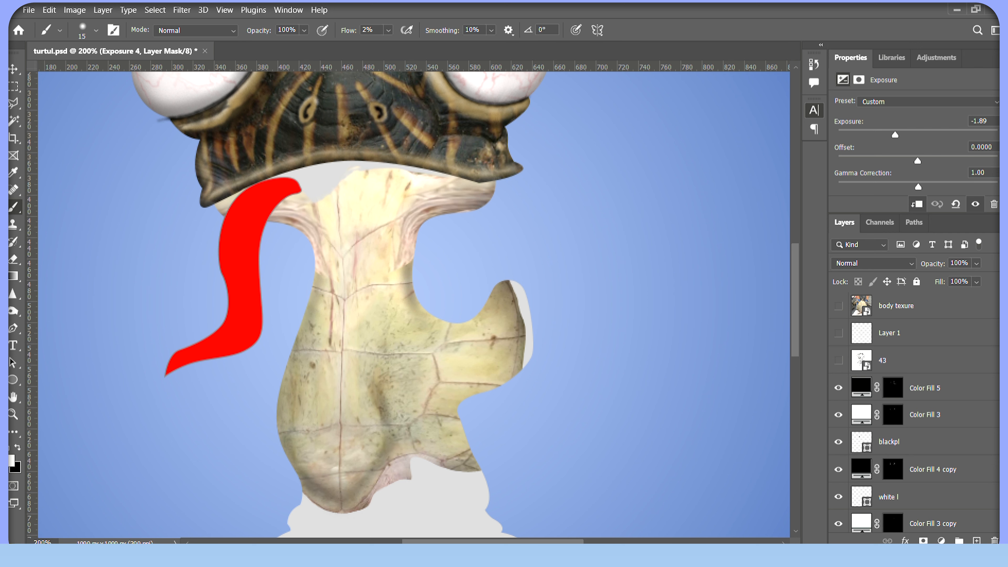
{"action": "scroll", "coordinate": [921, 448], "scroll_direction": "down", "scroll_amount": 10}
{"action": "left_click", "coordinate": [930, 465]}
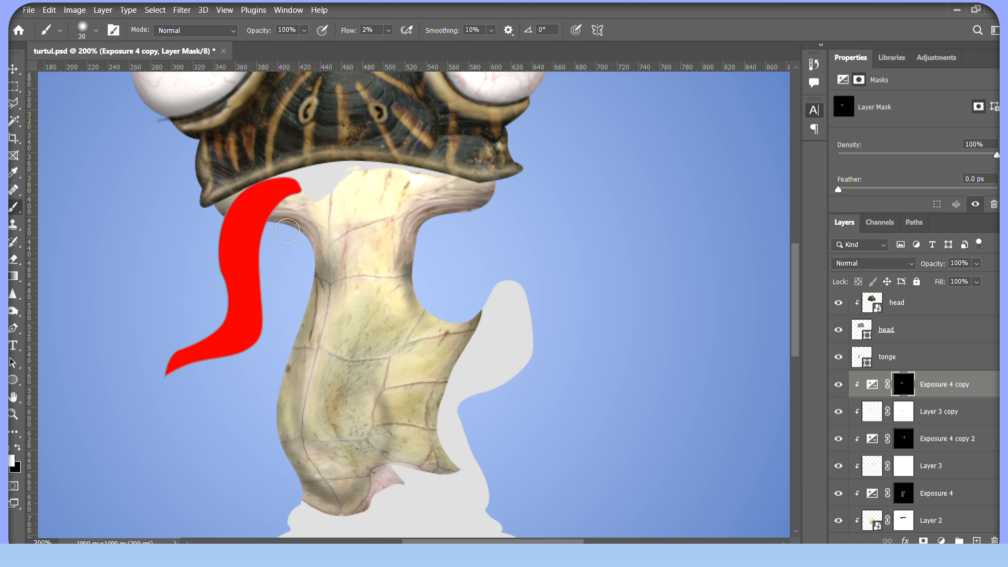
- Paint shading on the Exposure 4 copy mask along the belly's left edge, the neck's right edge and the upper neck
{"action": "left_click_drag", "start_coordinate": [300, 441], "coordinate": [318, 494]}
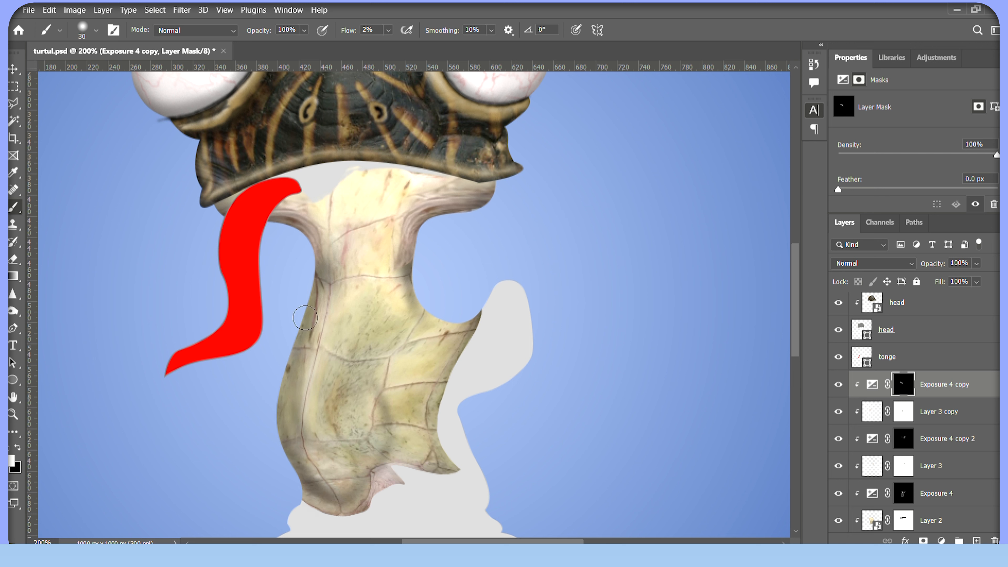
{"action": "left_click_drag", "start_coordinate": [414, 333], "coordinate": [420, 243]}
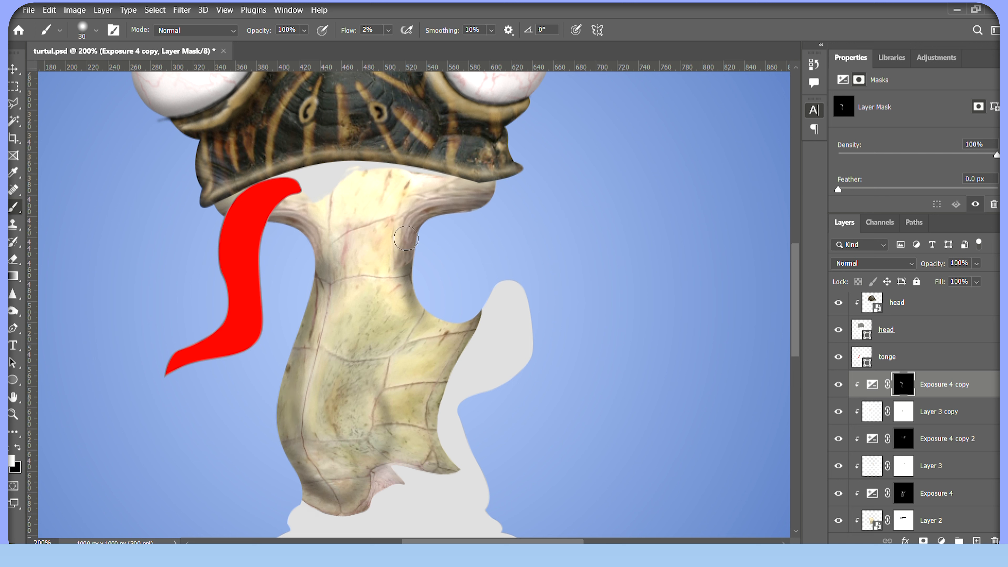
{"action": "mouse_move", "coordinate": [359, 208]}
{"action": "left_mouse_down"}
{"action": "mouse_move", "coordinate": [375, 194]}
{"action": "mouse_move", "coordinate": [407, 367]}
{"action": "mouse_move", "coordinate": [369, 294]}
{"action": "mouse_move", "coordinate": [351, 320]}
{"action": "mouse_move", "coordinate": [351, 203]}
{"action": "left_mouse_up"}
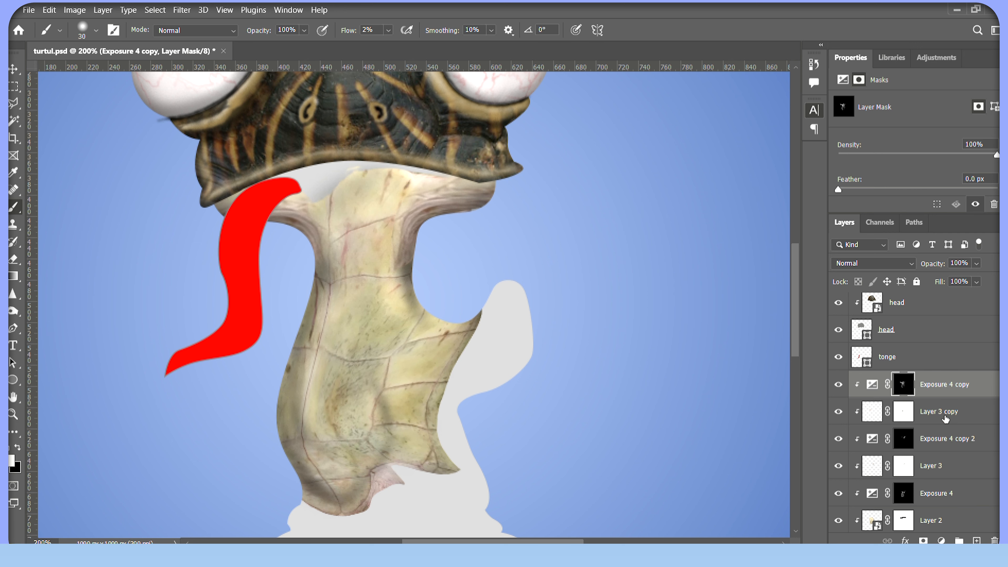
- Add a tan solid color fill layer above Exposure 4 copy, clip it to the body and invert its mask to black
{"action": "left_click", "coordinate": [941, 540]}
{"action": "left_click", "coordinate": [964, 310]}
{"action": "left_click", "coordinate": [403, 130]}
{"action": "left_click", "coordinate": [853, 221]}
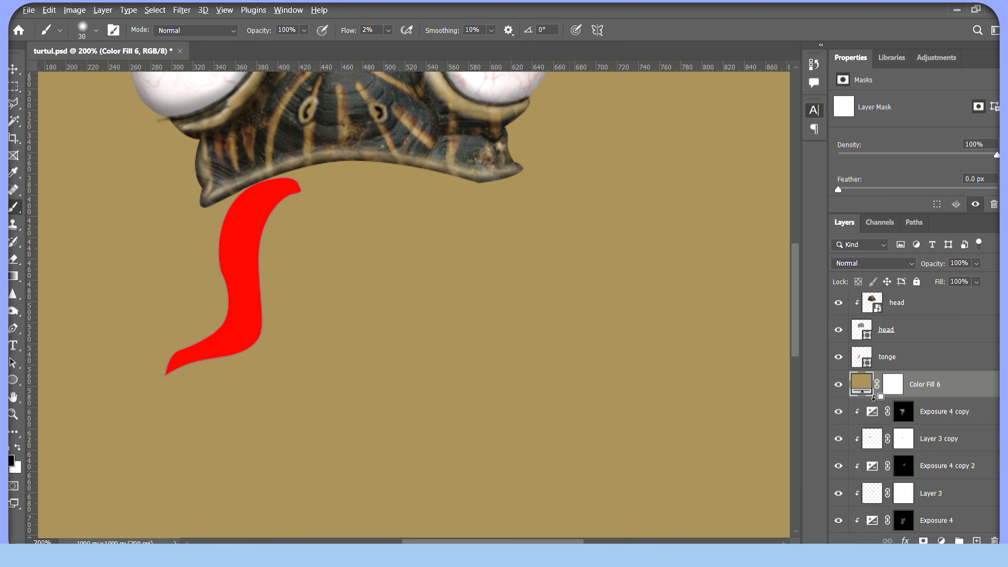
{"action": "left_click", "coordinate": [869, 397], "text": "alt"}
{"action": "left_click", "coordinate": [906, 387]}
{"action": "key", "text": "ctrl+i"}
{"action": "scroll", "coordinate": [906, 387], "scroll_direction": "up", "scroll_amount": 6}
{"action": "scroll", "coordinate": [877, 457], "scroll_direction": "down", "scroll_amount": 5}
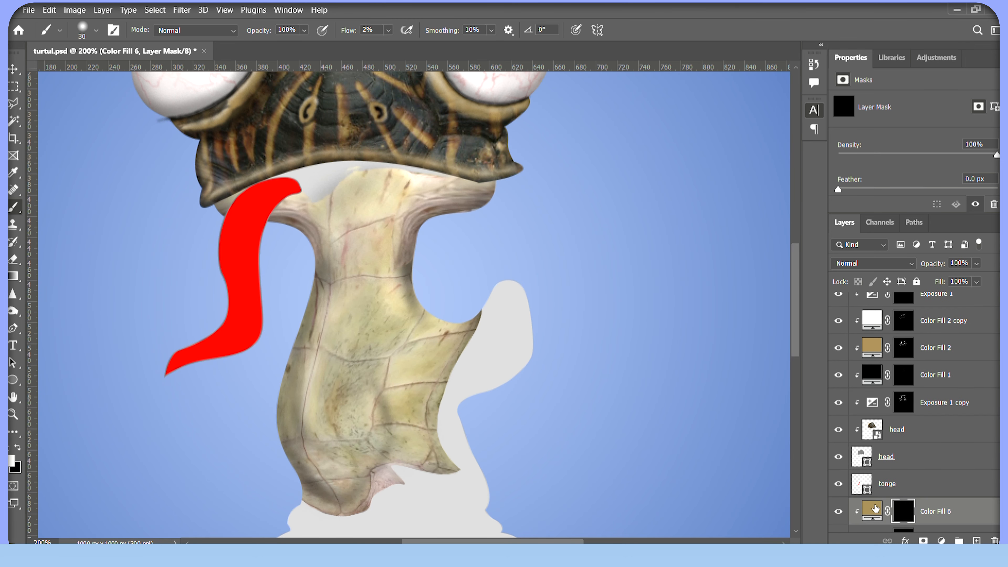
- Check the Color Fill 6 color and paint the fill through its mask onto the upper neck
{"action": "double_click", "coordinate": [871, 511]}
{"action": "left_click", "coordinate": [528, 221]}
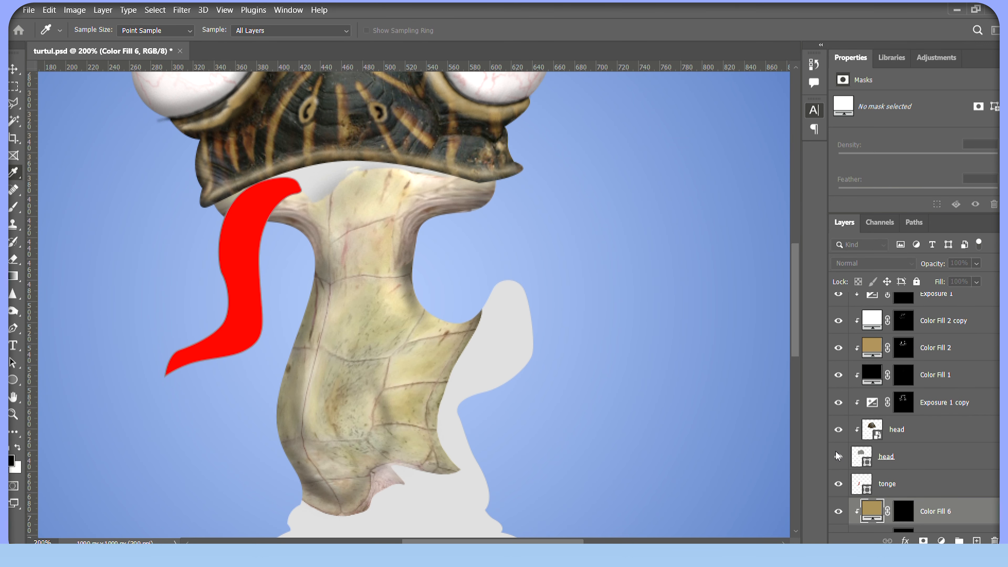
{"action": "left_click", "coordinate": [857, 243]}
{"action": "left_click", "coordinate": [903, 510]}
{"action": "left_click_drag", "start_coordinate": [398, 211], "coordinate": [384, 238]}
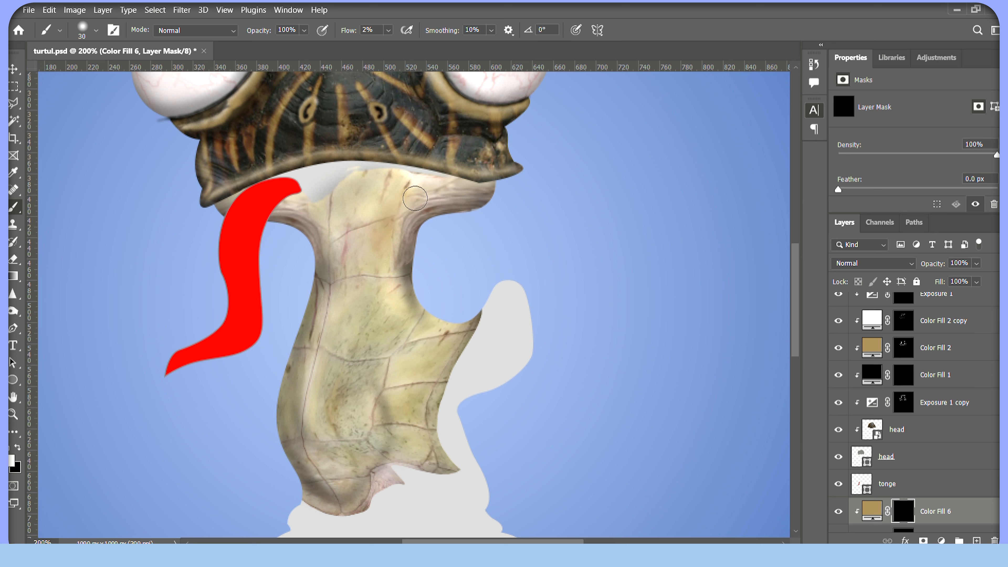
{"action": "left_click_drag", "start_coordinate": [402, 186], "coordinate": [381, 235]}
- Change Color Fill 6 to a dark grey sampled from the head and paint its mask across the belly
{"action": "double_click", "coordinate": [872, 510]}
{"action": "left_click", "coordinate": [392, 136]}
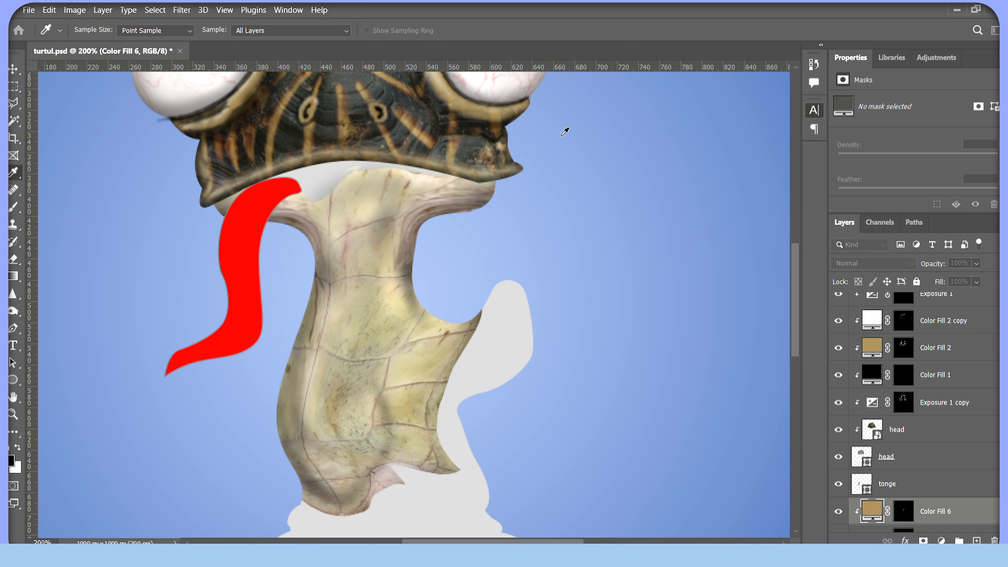
{"action": "key", "text": "Return"}
{"action": "key", "text": "b"}
{"action": "key", "text": "ctrl+backslash"}
{"action": "key", "text": "x"}
{"action": "mouse_move", "coordinate": [408, 329]}
{"action": "left_mouse_down"}
{"action": "mouse_move", "coordinate": [397, 436]}
{"action": "mouse_move", "coordinate": [309, 456]}
{"action": "mouse_move", "coordinate": [392, 480]}
{"action": "mouse_move", "coordinate": [314, 225]}
{"action": "mouse_move", "coordinate": [421, 286]}
{"action": "mouse_move", "coordinate": [311, 421]}
{"action": "left_mouse_up"}
- Draw thin dark crease lines down the belly's left side on the Color Fill 8 mask with a 2 px brush
{"action": "key", "text": "z"}
{"action": "left_click", "coordinate": [395, 387], "text": "alt"}
{"action": "key", "text": "b"}
{"action": "key", "text": "ctrl+plus"}
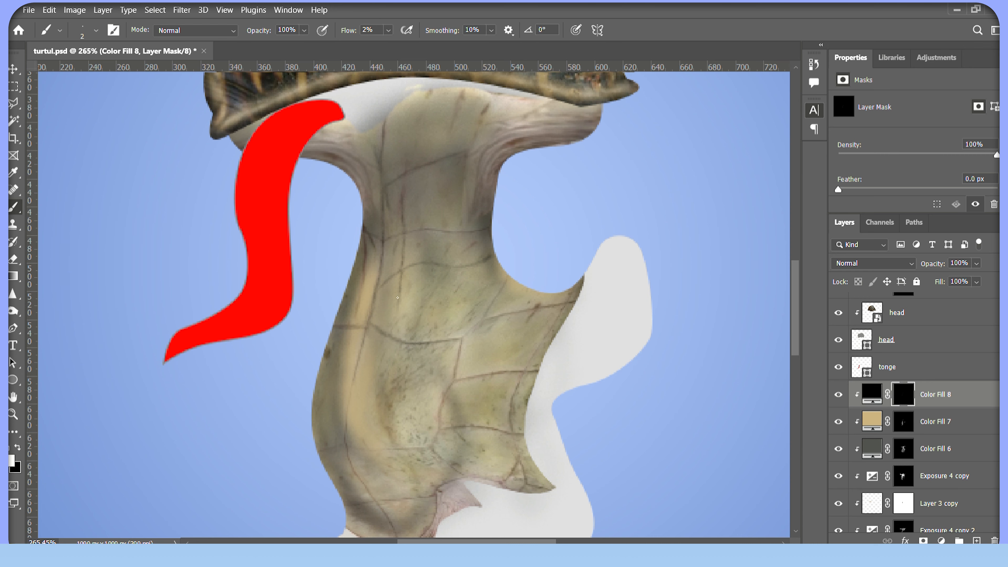
{"action": "scroll", "coordinate": [681, 387], "scroll_direction": "up", "scroll_amount": 3}
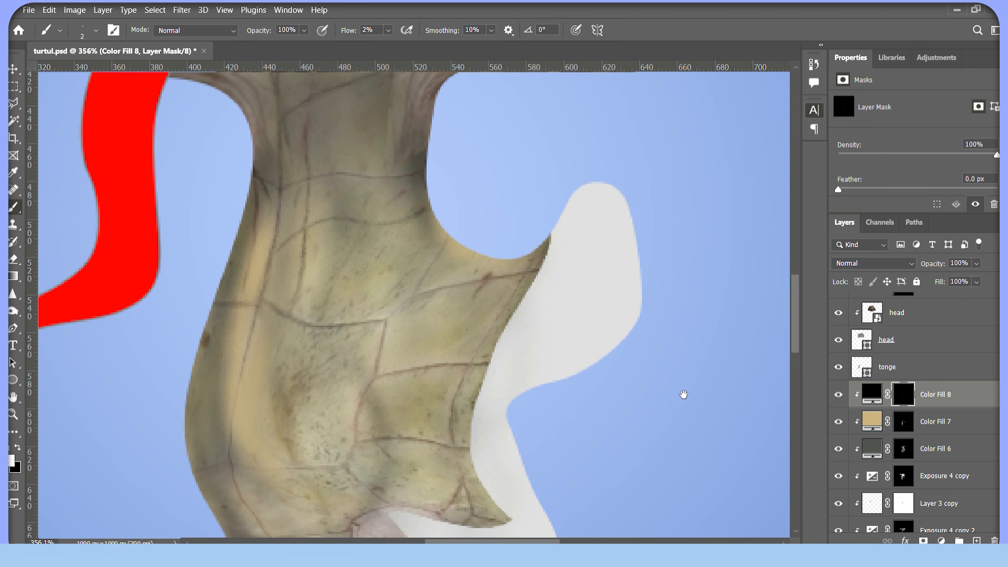
{"action": "left_click_drag", "start_coordinate": [664, 382], "coordinate": [697, 402]}
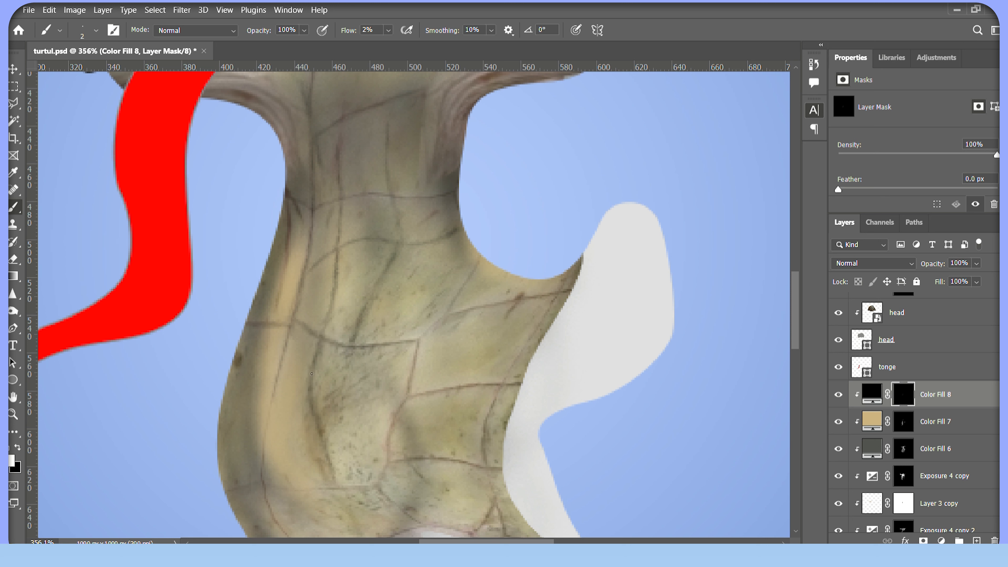
{"action": "left_click_drag", "start_coordinate": [274, 354], "coordinate": [263, 411]}
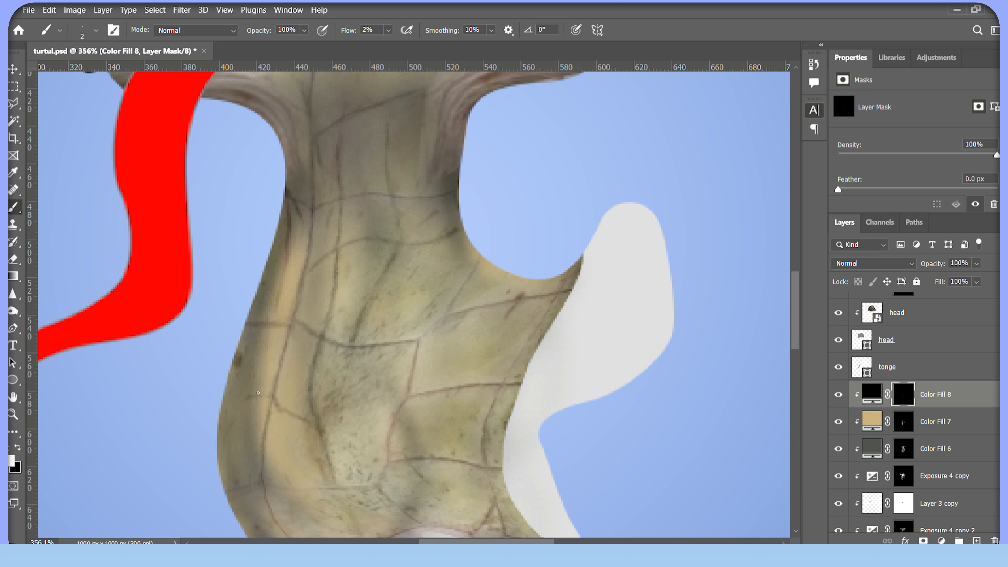
- Set the brush flow to 4% and draw dark crease lines across the upper belly below the neck
{"action": "left_click_drag", "start_coordinate": [345, 30], "coordinate": [348, 29]}
{"action": "left_click_drag", "start_coordinate": [412, 335], "coordinate": [423, 307]}
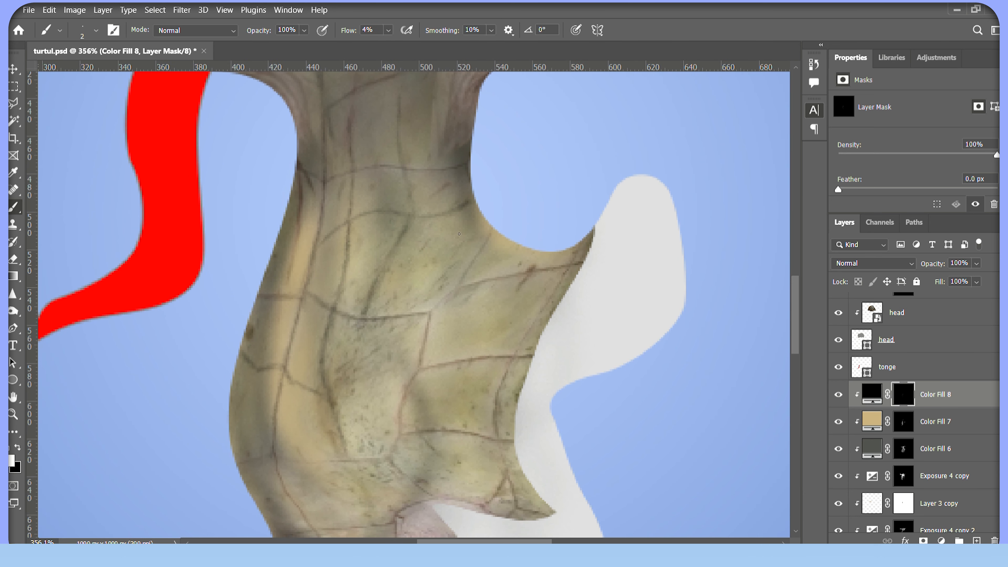
{"action": "mouse_move", "coordinate": [462, 229]}
{"action": "left_mouse_down"}
{"action": "mouse_move", "coordinate": [436, 246]}
{"action": "mouse_move", "coordinate": [407, 243]}
{"action": "left_mouse_up"}
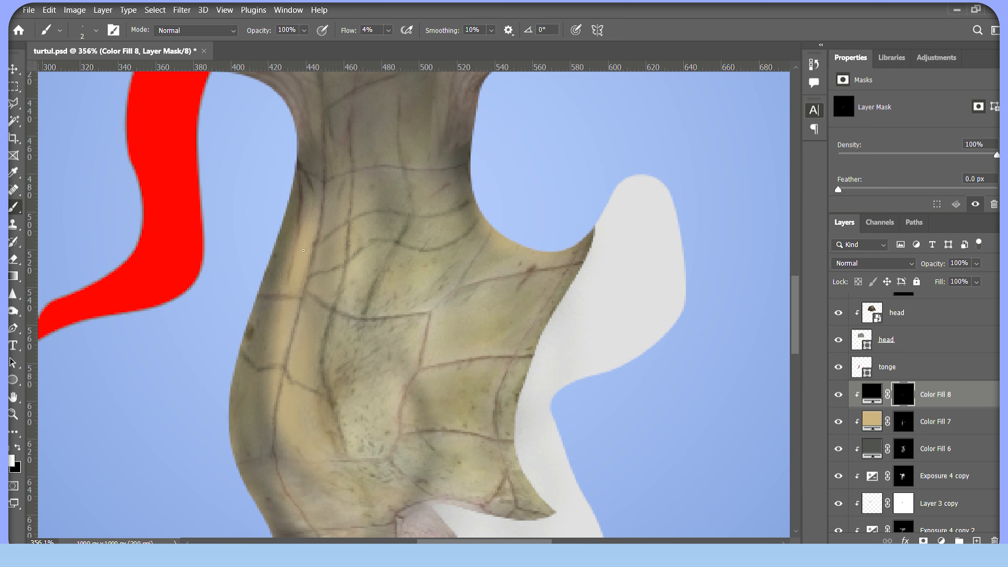
- Draw more thin dark crease lines along and across the lower belly on the Color Fill 8 mask
{"action": "scroll", "coordinate": [349, 331], "scroll_direction": "down", "scroll_amount": 2}
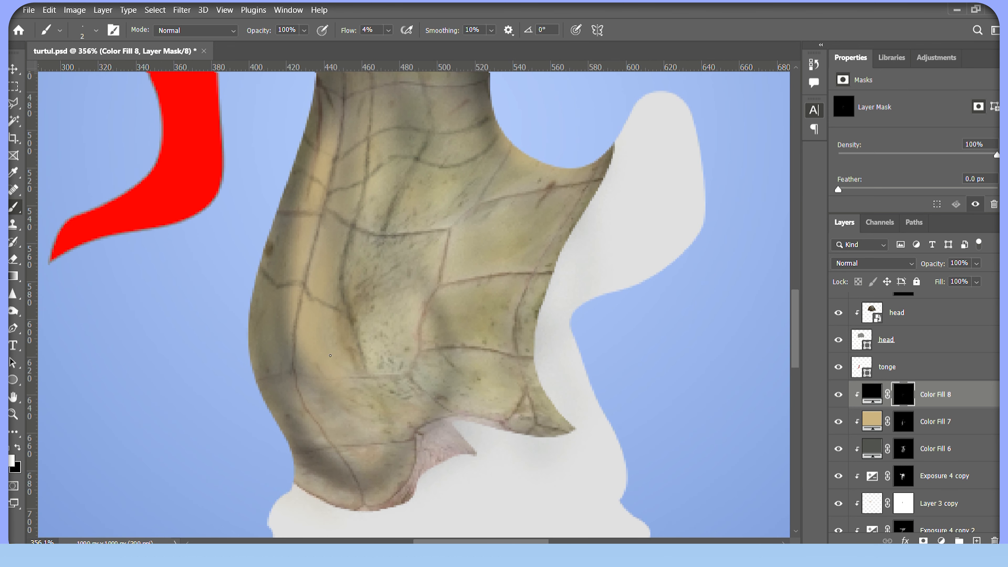
{"action": "mouse_move", "coordinate": [292, 373]}
{"action": "left_mouse_down"}
{"action": "mouse_move", "coordinate": [251, 383]}
{"action": "mouse_move", "coordinate": [363, 369]}
{"action": "mouse_move", "coordinate": [350, 339]}
{"action": "mouse_move", "coordinate": [366, 377]}
{"action": "mouse_move", "coordinate": [292, 392]}
{"action": "mouse_move", "coordinate": [334, 453]}
{"action": "left_mouse_up"}
{"action": "left_click_drag", "start_coordinate": [294, 455], "coordinate": [416, 439]}
{"action": "left_click_drag", "start_coordinate": [335, 456], "coordinate": [363, 516]}
{"action": "mouse_move", "coordinate": [431, 295]}
{"action": "left_mouse_down"}
{"action": "mouse_move", "coordinate": [395, 301]}
{"action": "mouse_move", "coordinate": [377, 237]}
{"action": "mouse_move", "coordinate": [378, 324]}
{"action": "mouse_move", "coordinate": [408, 379]}
{"action": "mouse_move", "coordinate": [295, 381]}
{"action": "mouse_move", "coordinate": [354, 374]}
{"action": "mouse_move", "coordinate": [388, 442]}
{"action": "left_mouse_up"}
{"action": "left_click_drag", "start_coordinate": [388, 347], "coordinate": [422, 407]}
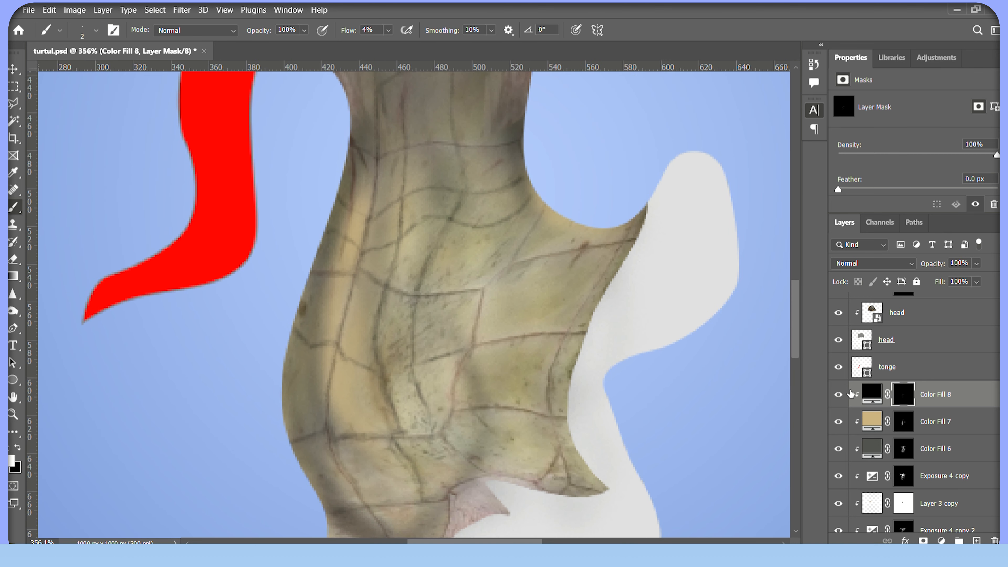
- Paint tan highlights between the creases along the belly's left side on the Color Fill 7 mask with an 8 px brush
{"action": "left_click", "coordinate": [903, 421]}
{"action": "key", "text": "bracketright"}
{"action": "key", "text": "bracketright"}
{"action": "key", "text": "bracketright"}
{"action": "key", "text": "bracketright"}
{"action": "key", "text": "bracketright"}
{"action": "key", "text": "bracketright"}
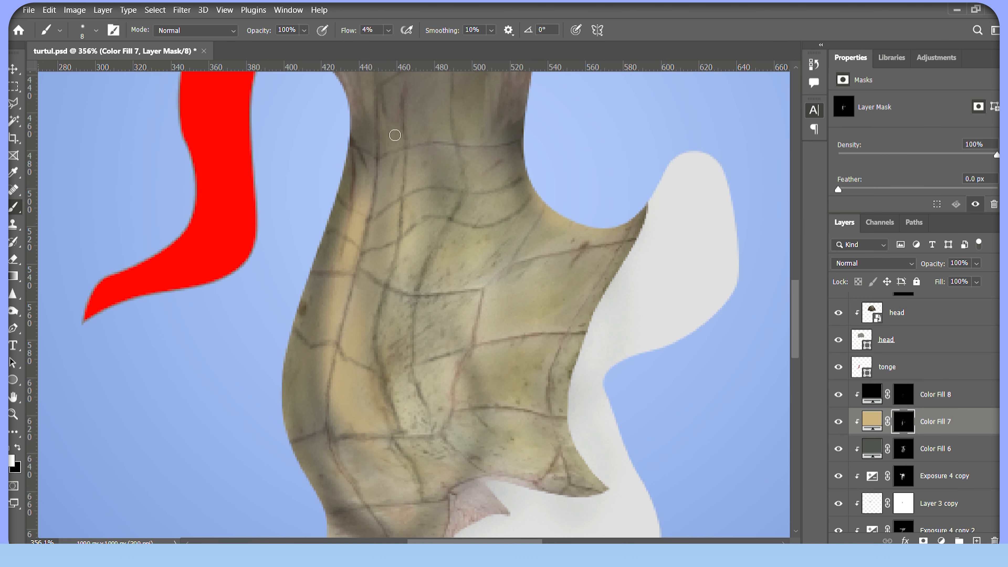
{"action": "left_click_drag", "start_coordinate": [387, 163], "coordinate": [380, 197]}
{"action": "left_click_drag", "start_coordinate": [390, 120], "coordinate": [395, 101]}
{"action": "mouse_move", "coordinate": [371, 164]}
{"action": "left_mouse_down"}
{"action": "mouse_move", "coordinate": [365, 205]}
{"action": "mouse_move", "coordinate": [351, 203]}
{"action": "mouse_move", "coordinate": [369, 213]}
{"action": "mouse_move", "coordinate": [370, 184]}
{"action": "mouse_move", "coordinate": [351, 198]}
{"action": "mouse_move", "coordinate": [359, 185]}
{"action": "mouse_move", "coordinate": [394, 221]}
{"action": "mouse_move", "coordinate": [387, 217]}
{"action": "mouse_move", "coordinate": [378, 243]}
{"action": "mouse_move", "coordinate": [377, 219]}
{"action": "mouse_move", "coordinate": [370, 232]}
{"action": "mouse_move", "coordinate": [343, 225]}
{"action": "left_mouse_up"}
{"action": "mouse_move", "coordinate": [392, 260]}
{"action": "left_mouse_down"}
{"action": "mouse_move", "coordinate": [344, 263]}
{"action": "mouse_move", "coordinate": [341, 246]}
{"action": "mouse_move", "coordinate": [345, 264]}
{"action": "mouse_move", "coordinate": [340, 244]}
{"action": "left_mouse_up"}
{"action": "mouse_move", "coordinate": [335, 309]}
{"action": "left_mouse_down"}
{"action": "mouse_move", "coordinate": [327, 283]}
{"action": "mouse_move", "coordinate": [363, 366]}
{"action": "mouse_move", "coordinate": [359, 290]}
{"action": "left_mouse_up"}
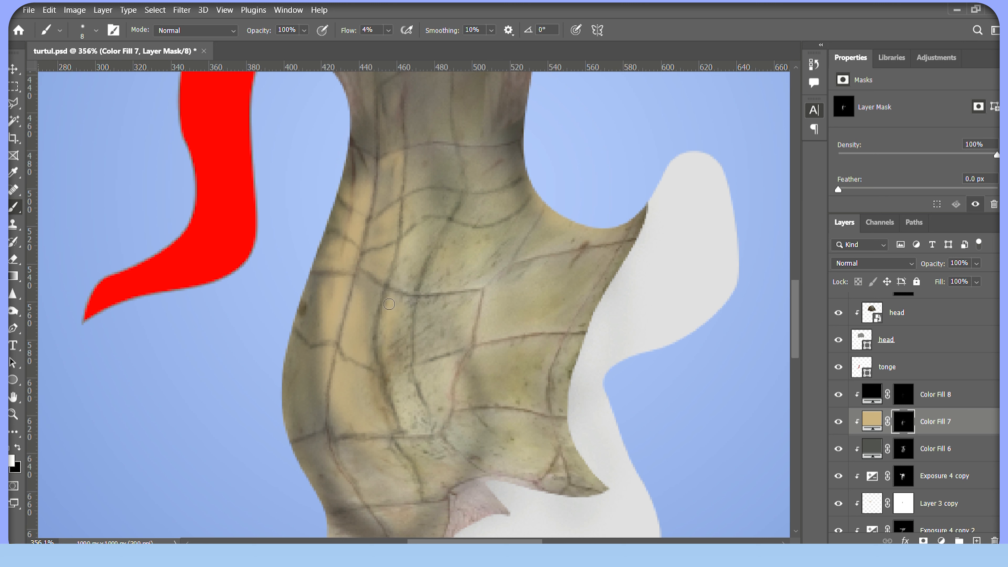
{"action": "mouse_move", "coordinate": [319, 358]}
{"action": "left_mouse_down"}
{"action": "mouse_move", "coordinate": [320, 387]}
{"action": "mouse_move", "coordinate": [289, 357]}
{"action": "mouse_move", "coordinate": [293, 423]}
{"action": "mouse_move", "coordinate": [299, 401]}
{"action": "mouse_move", "coordinate": [359, 371]}
{"action": "left_mouse_up"}
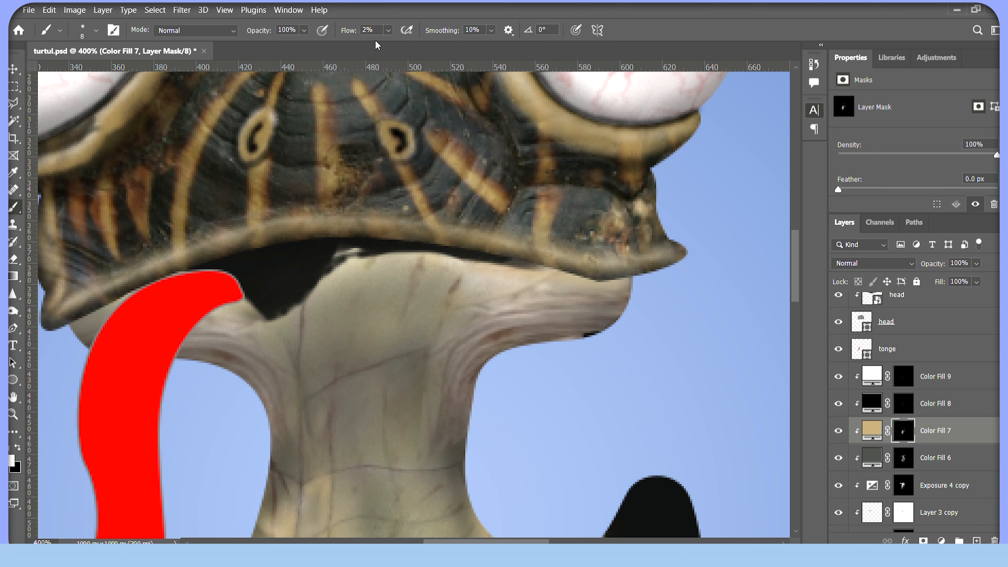
- Set the brush flow to 4% and paint tan along the neck's upper edge at the mouth opening
{"action": "left_click_drag", "start_coordinate": [349, 30], "coordinate": [350, 30]}
{"action": "mouse_move", "coordinate": [433, 260]}
{"action": "left_mouse_down"}
{"action": "mouse_move", "coordinate": [368, 263]}
{"action": "mouse_move", "coordinate": [272, 320]}
{"action": "left_mouse_up"}
{"action": "mouse_move", "coordinate": [272, 319]}
{"action": "left_mouse_down"}
{"action": "mouse_move", "coordinate": [307, 309]}
{"action": "mouse_move", "coordinate": [369, 256]}
{"action": "left_mouse_up"}
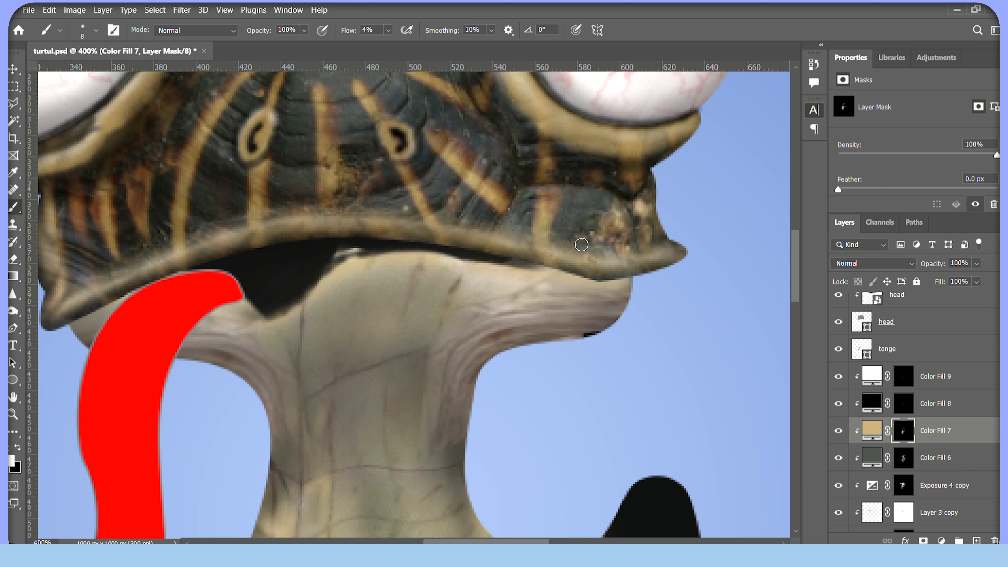
- Mask out the leftover light fragment at the mouth opening by painting black on the Layer 2 mask
{"action": "scroll", "coordinate": [937, 401], "scroll_direction": "down", "scroll_amount": 4}
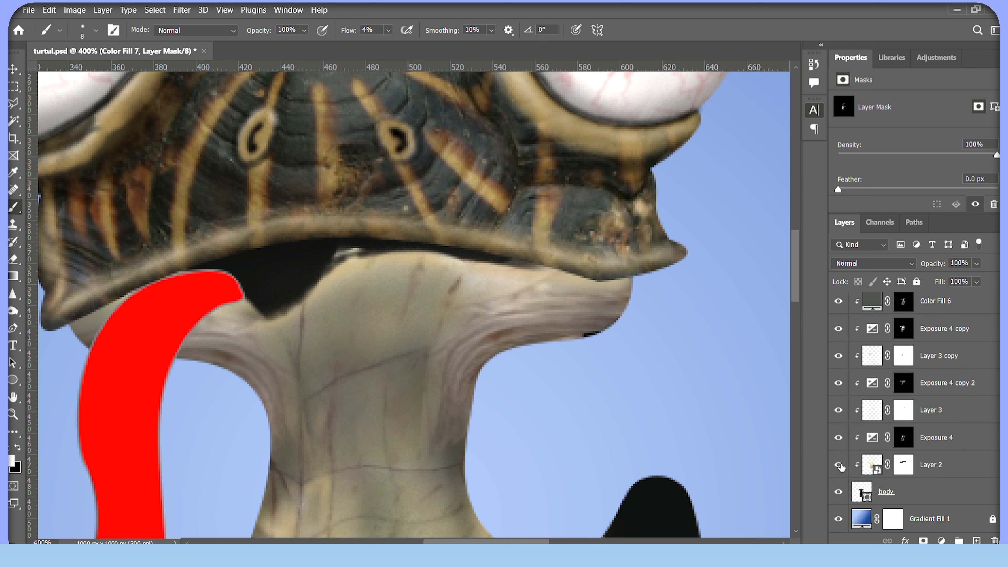
{"action": "left_click", "coordinate": [838, 465]}
{"action": "left_click", "coordinate": [838, 465]}
{"action": "left_click", "coordinate": [903, 465]}
{"action": "key", "text": "x"}
{"action": "key", "text": "shift+bracketright"}
{"action": "key", "text": "shift+bracketright"}
{"action": "mouse_move", "coordinate": [330, 257]}
{"action": "left_mouse_down"}
{"action": "mouse_move", "coordinate": [365, 248]}
{"action": "mouse_move", "coordinate": [327, 268]}
{"action": "mouse_move", "coordinate": [343, 255]}
{"action": "left_mouse_up"}
- Touch up the Color Fill 7 mask in black along the neck's upper edge beneath the mouth
{"action": "scroll", "coordinate": [940, 392], "scroll_direction": "up", "scroll_amount": 4}
{"action": "left_click", "coordinate": [904, 425]}
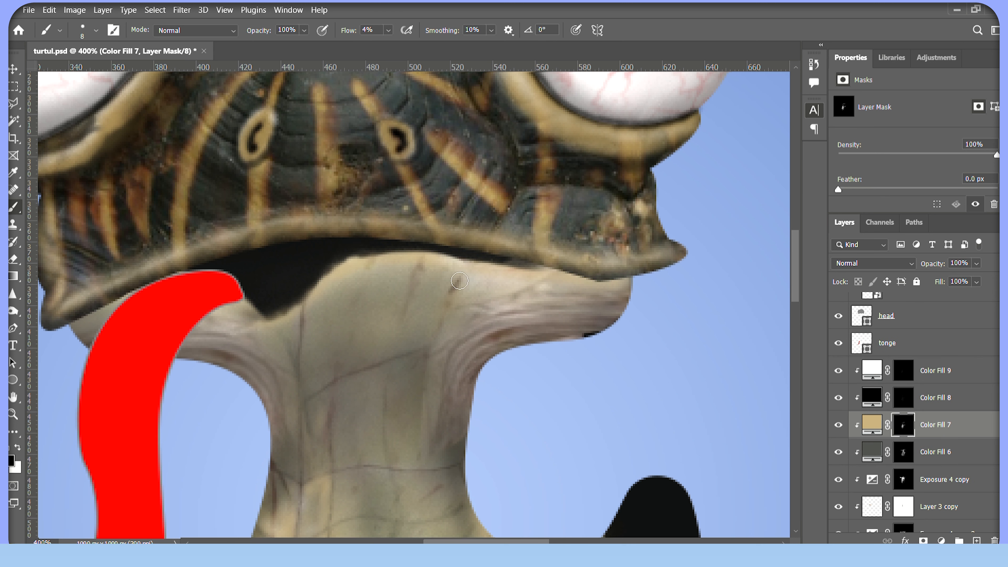
{"action": "scroll", "coordinate": [912, 342], "scroll_direction": "down", "scroll_amount": 2}
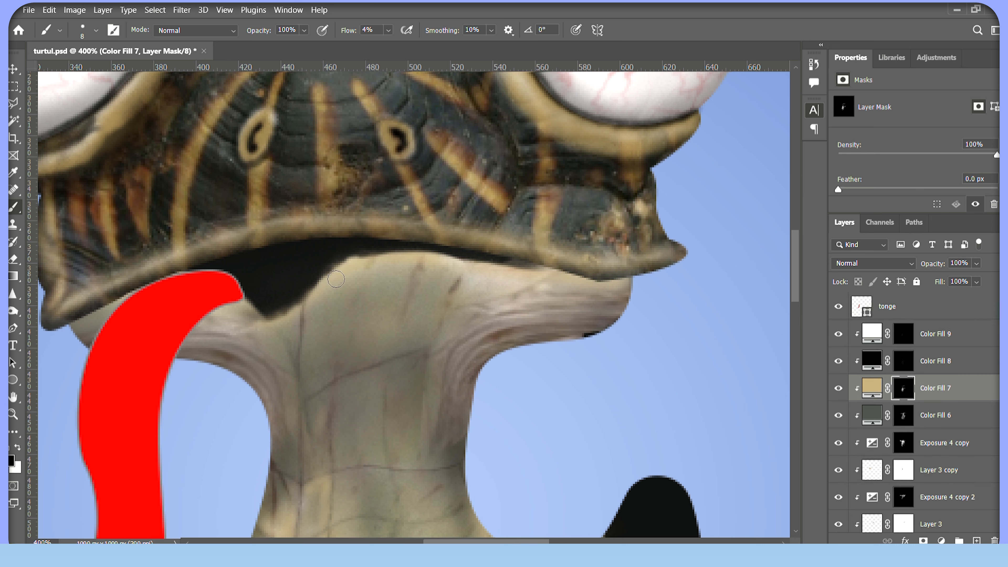
{"action": "left_click_drag", "start_coordinate": [434, 259], "coordinate": [364, 268]}
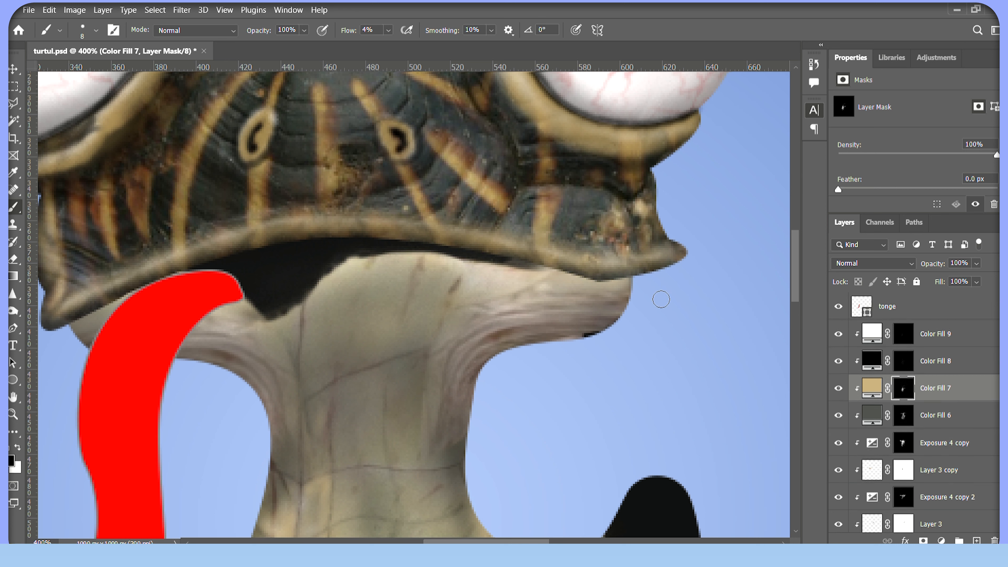
{"action": "scroll", "coordinate": [968, 439], "scroll_direction": "down", "scroll_amount": 4}
{"action": "scroll", "coordinate": [968, 442], "scroll_direction": "up", "scroll_amount": 6}
{"action": "left_click_drag", "start_coordinate": [976, 461], "coordinate": [938, 432]}
{"action": "scroll", "coordinate": [969, 504], "scroll_direction": "down", "scroll_amount": 5}
{"action": "left_click", "coordinate": [879, 452], "text": "alt"}
{"action": "left_click", "coordinate": [879, 452], "text": "alt"}
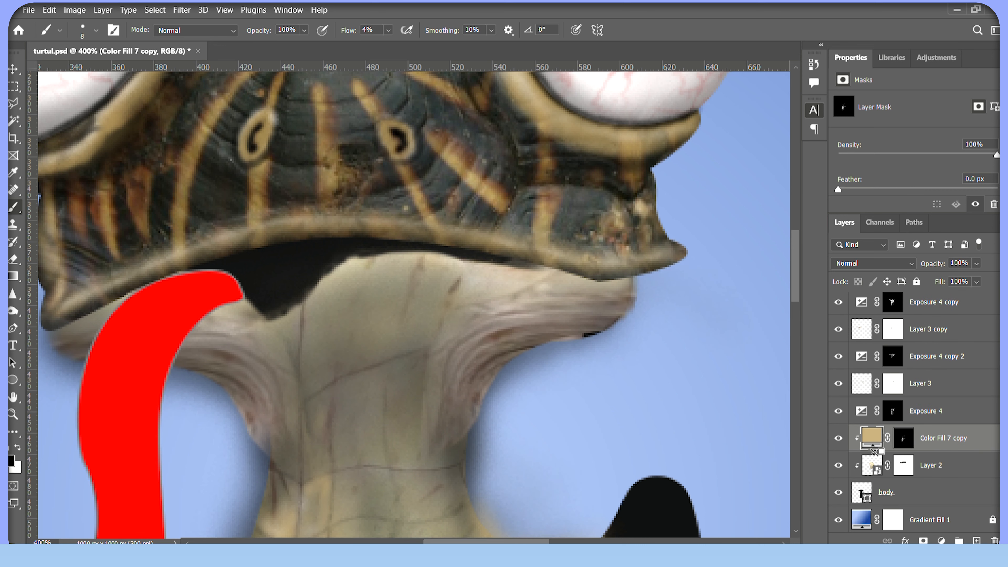
{"action": "left_click", "coordinate": [902, 440]}
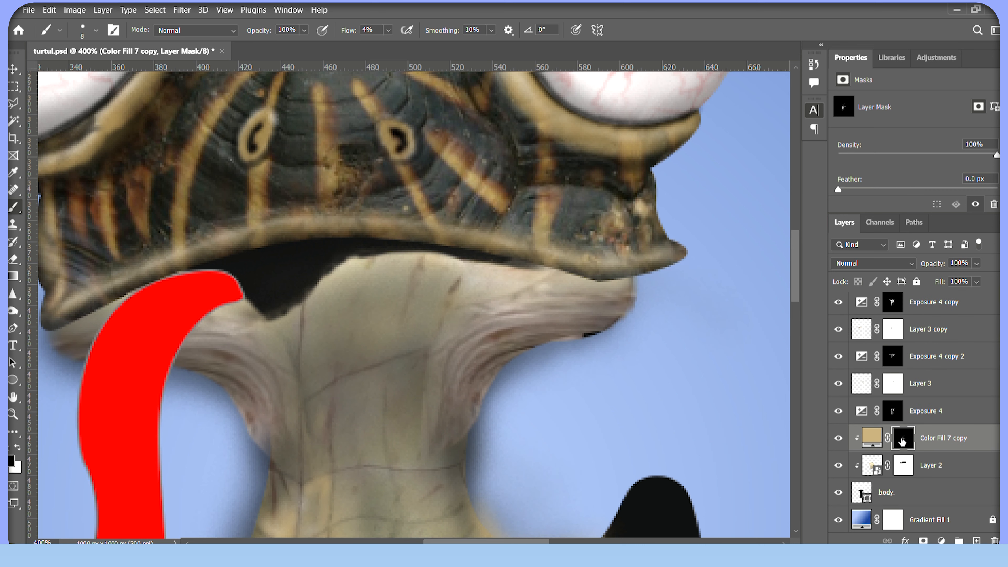
{"action": "left_click", "coordinate": [837, 435]}
{"action": "left_click", "coordinate": [837, 436]}
{"action": "left_click", "coordinate": [835, 461]}
{"action": "left_click", "coordinate": [835, 461]}
{"action": "left_click", "coordinate": [835, 462]}
{"action": "left_click", "coordinate": [835, 461]}
{"action": "key", "text": "Delete"}
{"action": "scroll", "coordinate": [913, 397], "scroll_direction": "up", "scroll_amount": 3}
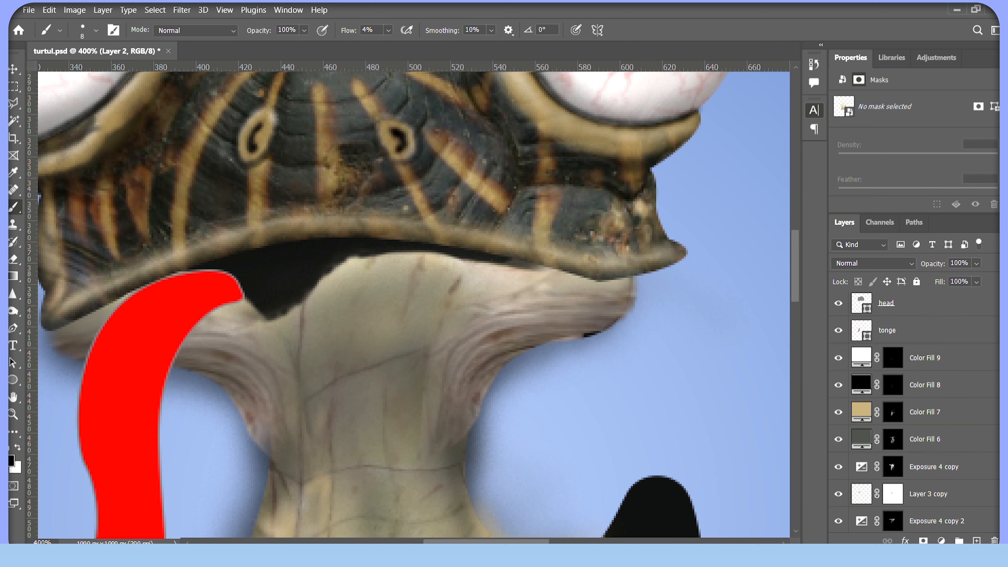
- Paint a tan lip along the lower jaw's upper edge in white on the Color Fill 7 mask
{"action": "left_click", "coordinate": [853, 411]}
{"action": "key", "text": "x"}
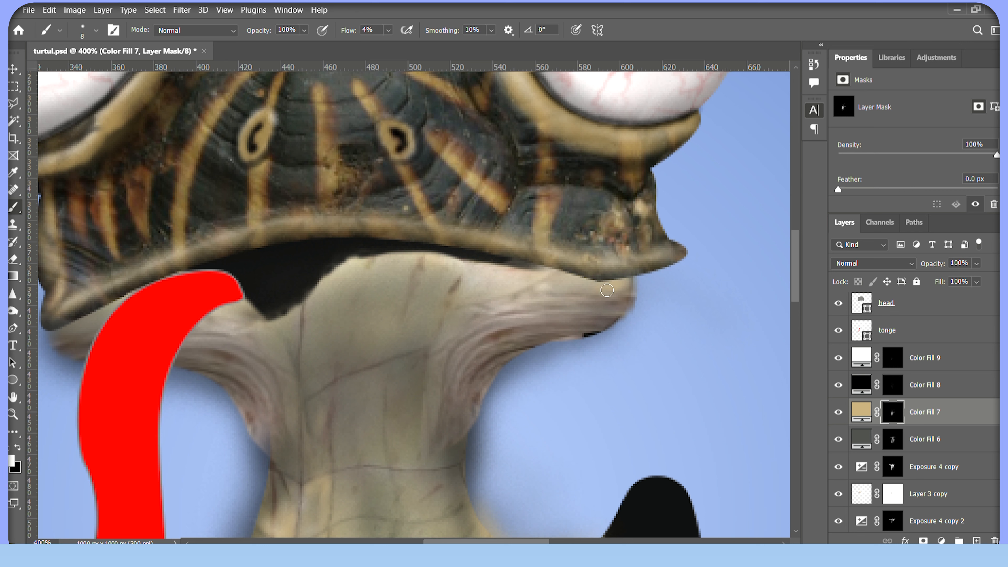
{"action": "left_click_drag", "start_coordinate": [510, 273], "coordinate": [408, 257]}
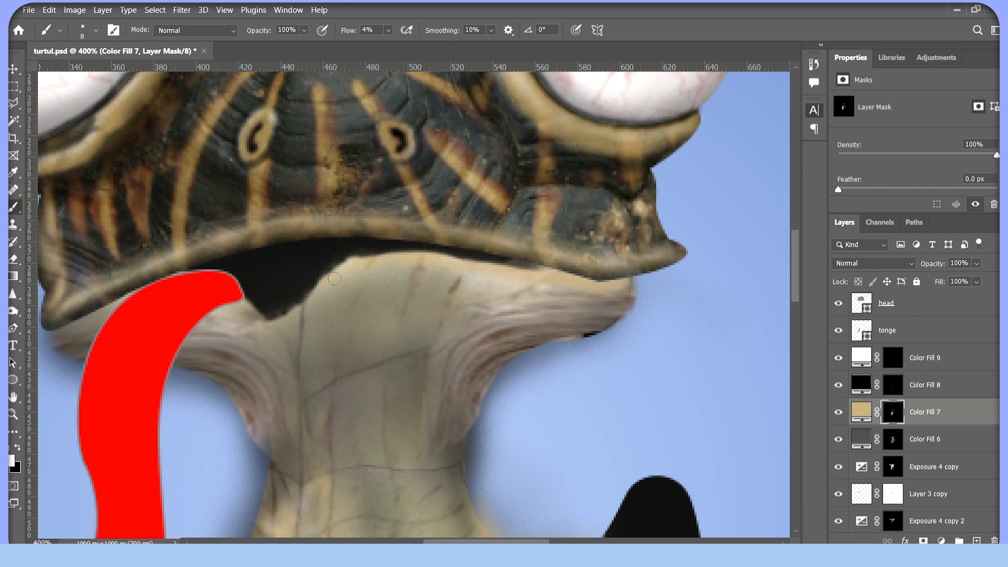
{"action": "left_click_drag", "start_coordinate": [286, 284], "coordinate": [430, 269]}
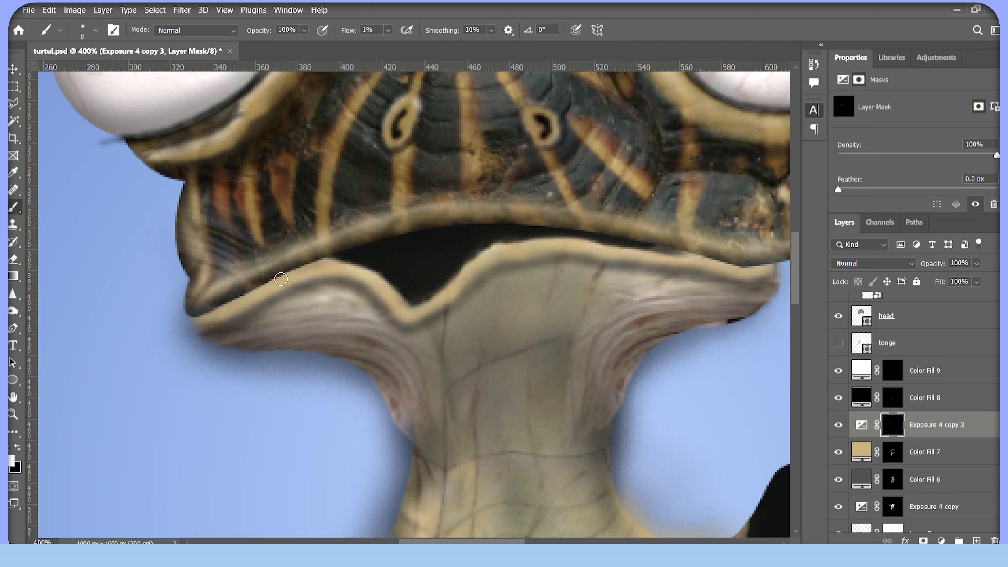
- Shade beneath the left part of the tan lip on the Exposure 4 copy 3 mask and save the document
{"action": "left_click_drag", "start_coordinate": [202, 306], "coordinate": [351, 337]}
{"action": "key", "text": "ctrl+s"}
- Set the brush flow to 4% and size to 4 px, and shade the tan lip's upper edge beside the mouth opening
{"action": "left_click_drag", "start_coordinate": [372, 31], "coordinate": [321, 31]}
{"action": "type", "text": "4"}
{"action": "key", "text": "Return"}
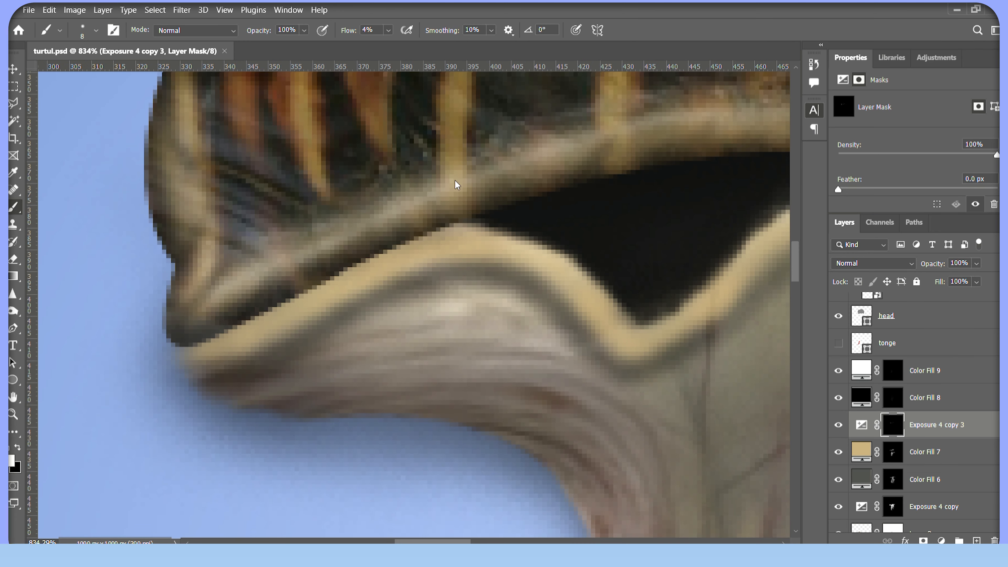
{"action": "key", "text": "bracketleft"}
{"action": "key", "text": "bracketleft"}
{"action": "key", "text": "bracketleft"}
{"action": "key", "text": "bracketleft"}
{"action": "mouse_move", "coordinate": [446, 230]}
{"action": "left_mouse_down"}
{"action": "mouse_move", "coordinate": [360, 264]}
{"action": "mouse_move", "coordinate": [456, 231]}
{"action": "left_mouse_up"}
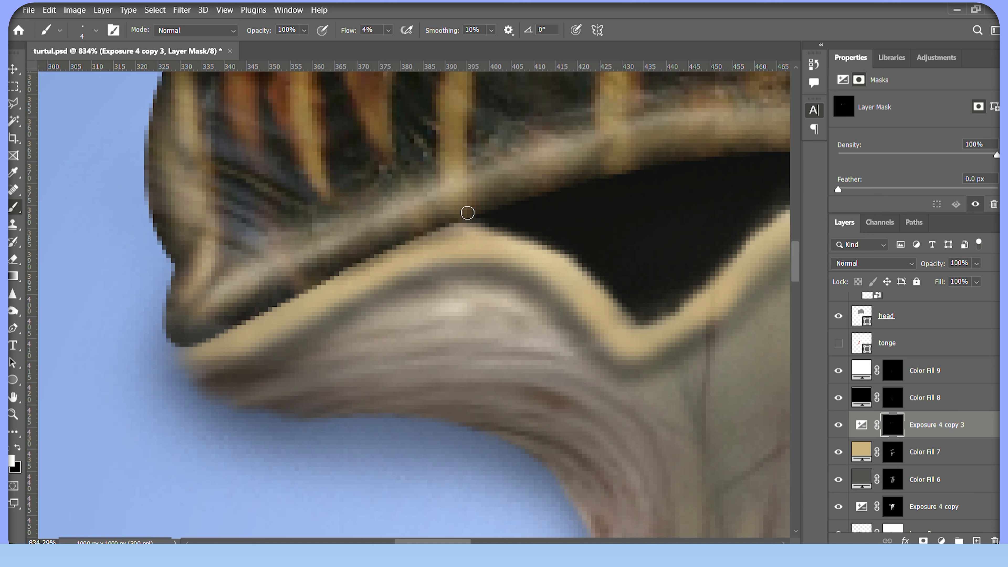
- Shade along the tan lip's edges from the left corner across to the right side on the Exposure 4 copy 3 mask
{"action": "mouse_move", "coordinate": [470, 228]}
{"action": "left_mouse_down"}
{"action": "mouse_move", "coordinate": [488, 229]}
{"action": "mouse_move", "coordinate": [379, 254]}
{"action": "mouse_move", "coordinate": [184, 350]}
{"action": "mouse_move", "coordinate": [452, 236]}
{"action": "mouse_move", "coordinate": [428, 235]}
{"action": "mouse_move", "coordinate": [214, 341]}
{"action": "mouse_move", "coordinate": [359, 278]}
{"action": "mouse_move", "coordinate": [333, 274]}
{"action": "left_mouse_up"}
{"action": "scroll", "coordinate": [322, 265], "scroll_direction": "down", "scroll_amount": 2}
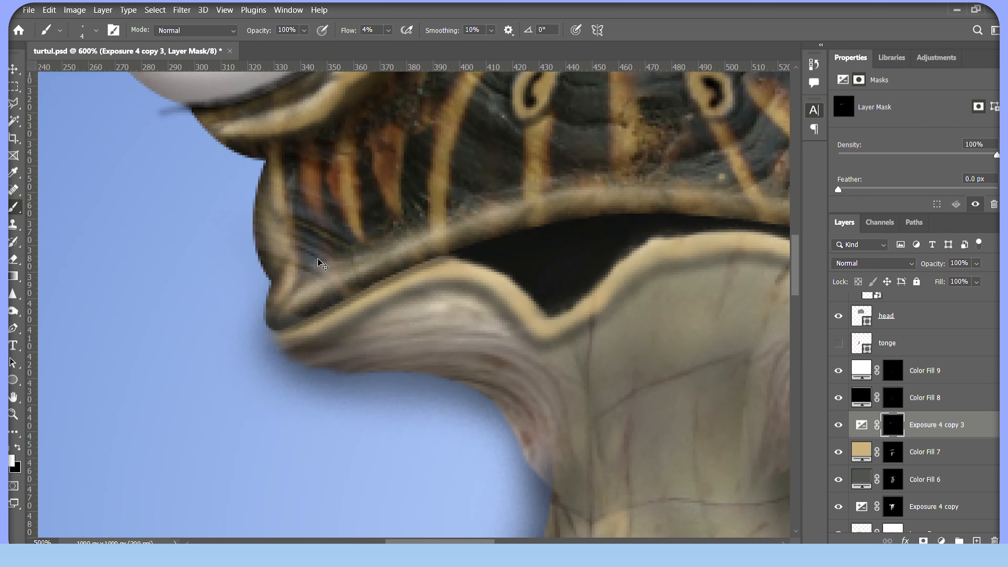
{"action": "key", "text": "ctrl+minus"}
{"action": "key", "text": "ctrl+minus"}
{"action": "key", "text": "ctrl+minus"}
{"action": "mouse_move", "coordinate": [516, 324]}
{"action": "left_mouse_down"}
{"action": "mouse_move", "coordinate": [596, 394]}
{"action": "mouse_move", "coordinate": [558, 334]}
{"action": "mouse_move", "coordinate": [440, 311]}
{"action": "mouse_move", "coordinate": [567, 334]}
{"action": "mouse_move", "coordinate": [342, 295]}
{"action": "mouse_move", "coordinate": [240, 302]}
{"action": "left_mouse_up"}
{"action": "mouse_move", "coordinate": [248, 302]}
{"action": "left_mouse_down"}
{"action": "mouse_move", "coordinate": [438, 261]}
{"action": "mouse_move", "coordinate": [414, 262]}
{"action": "mouse_move", "coordinate": [334, 311]}
{"action": "mouse_move", "coordinate": [267, 332]}
{"action": "mouse_move", "coordinate": [212, 286]}
{"action": "left_mouse_up"}
{"action": "left_click_drag", "start_coordinate": [212, 287], "coordinate": [436, 285]}
{"action": "key", "text": "ctrl+minus"}
{"action": "key", "text": "ctrl+minus"}
{"action": "key", "text": "ctrl+minus"}
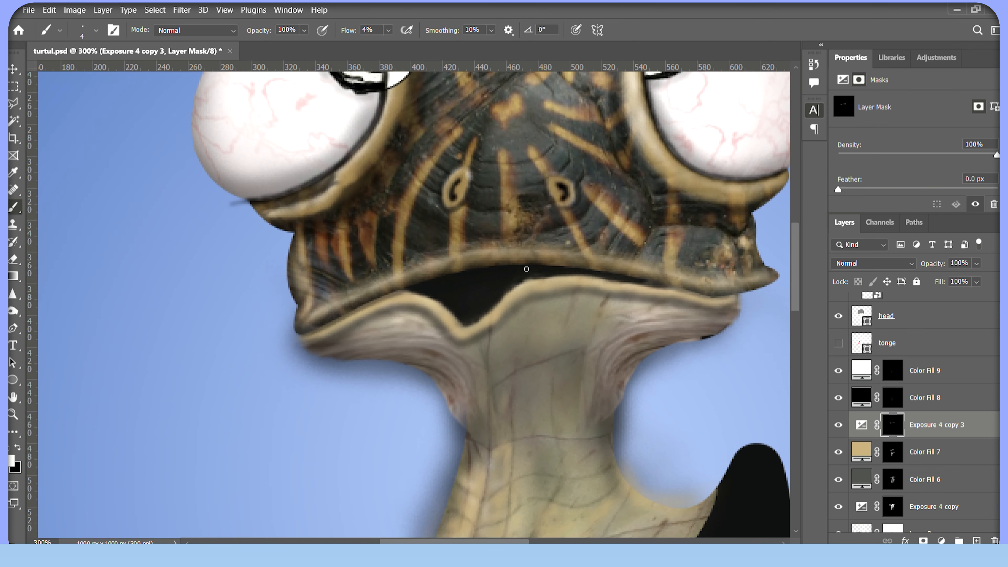
{"action": "left_click_drag", "start_coordinate": [566, 269], "coordinate": [489, 300]}
- Set the brush opacity to 50% and paint a white highlight along the lip's middle on the Color Fill 9 mask
{"action": "left_click", "coordinate": [924, 370]}
{"action": "key", "text": "ctrl+space"}
{"action": "left_click_drag", "start_coordinate": [404, 213], "coordinate": [705, 419]}
{"action": "left_click_drag", "start_coordinate": [375, 30], "coordinate": [292, 27]}
{"action": "left_click", "coordinate": [293, 28]}
{"action": "type", "text": "50"}
{"action": "key", "text": "Return"}
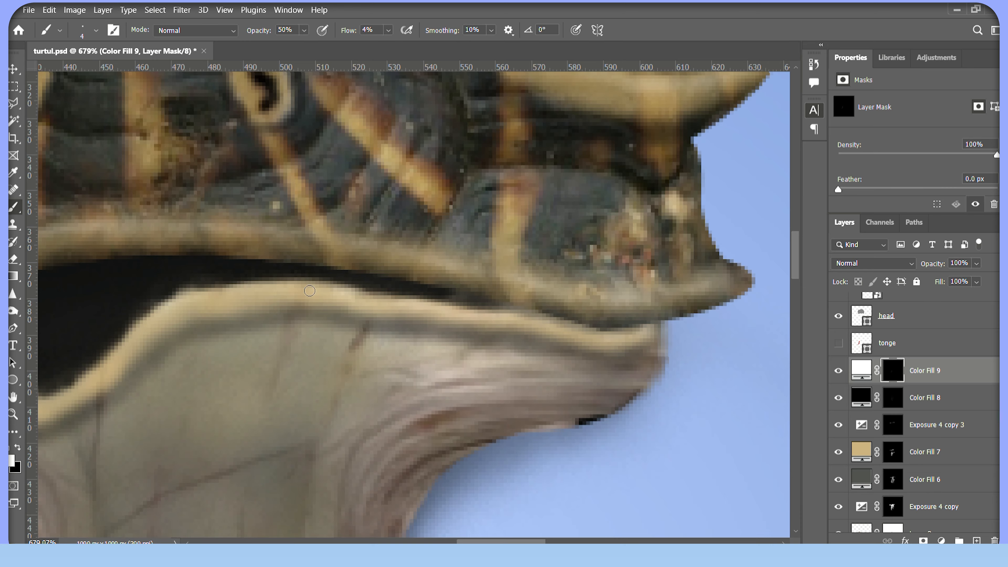
{"action": "scroll", "coordinate": [309, 291], "scroll_direction": "left", "scroll_amount": 5}
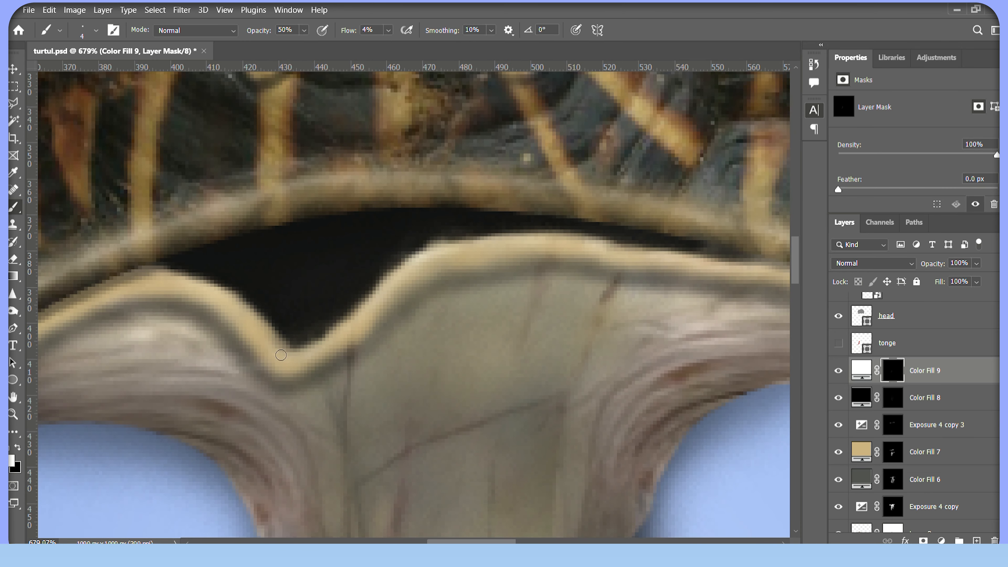
{"action": "left_click_drag", "start_coordinate": [281, 355], "coordinate": [519, 319]}
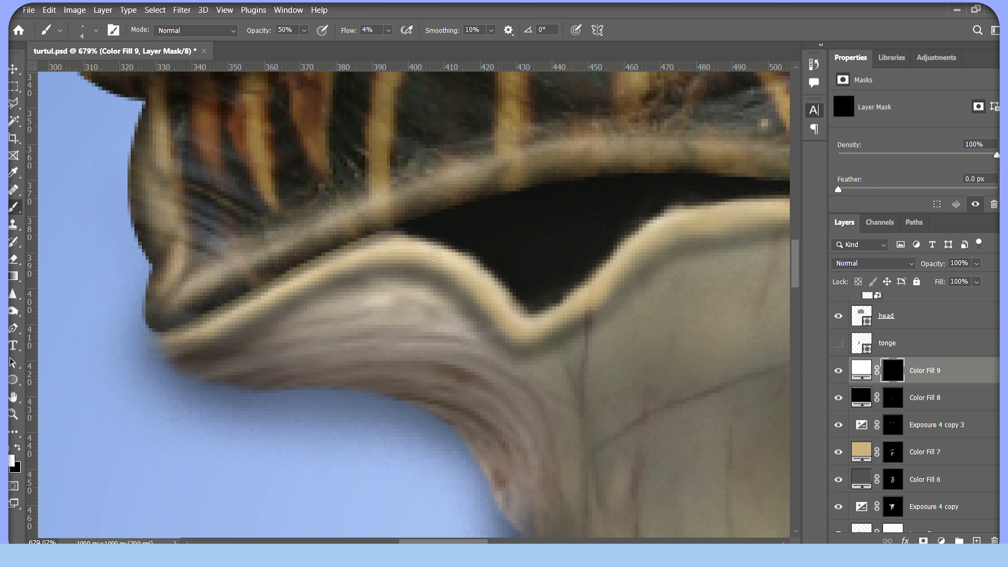
- Extend the white highlight toward both ends of the lip on the Color Fill 9 mask
{"action": "key", "text": "ctrl+minus"}
{"action": "key", "text": "ctrl+minus"}
{"action": "key", "text": "ctrl+minus"}
{"action": "key", "text": "ctrl+minus"}
{"action": "key", "text": "ctrl+minus"}
{"action": "key", "text": "ctrl+minus"}
{"action": "left_click_drag", "start_coordinate": [288, 254], "coordinate": [578, 421]}
{"action": "left_click_drag", "start_coordinate": [556, 387], "coordinate": [587, 401]}
{"action": "key", "text": "ctrl+minus"}
{"action": "key", "text": "ctrl+minus"}
{"action": "key", "text": "ctrl+minus"}
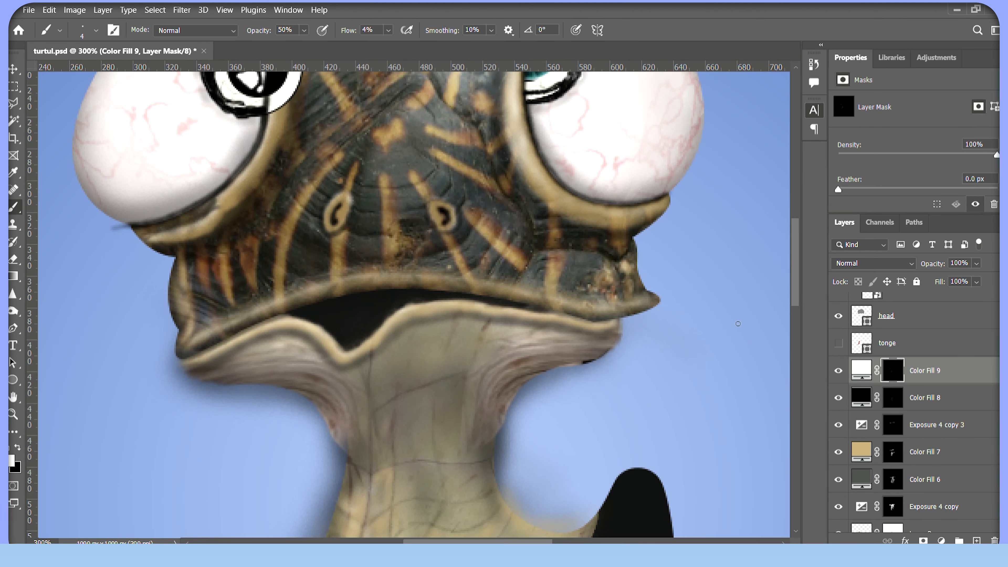
{"action": "double_click", "coordinate": [859, 451]}
{"action": "left_click", "coordinate": [567, 257]}
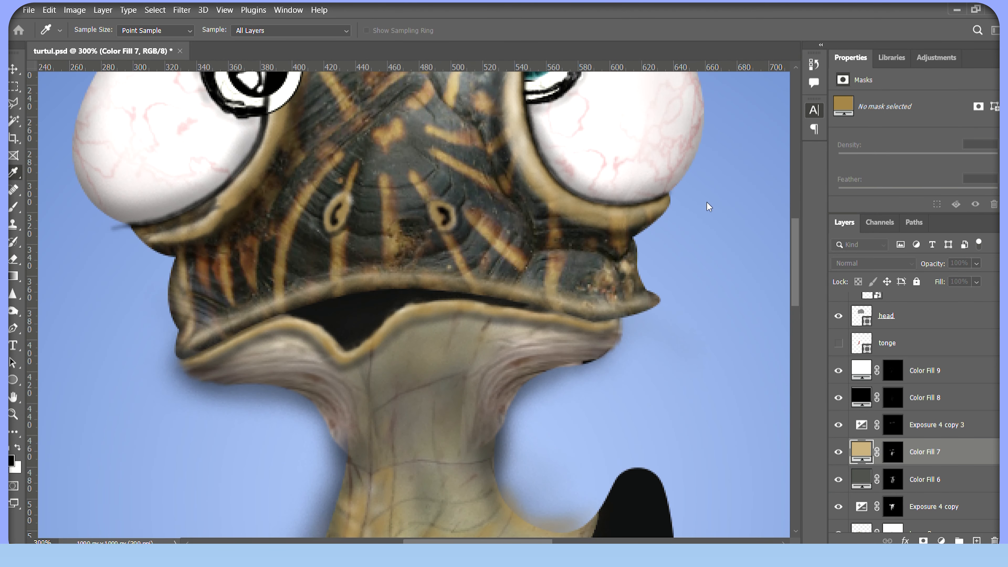
{"action": "key", "text": "Escape"}
- Touch up the dark shading around the lower lip on the Color Fill 8 mask
{"action": "left_click", "coordinate": [892, 397]}
{"action": "key", "text": "x"}
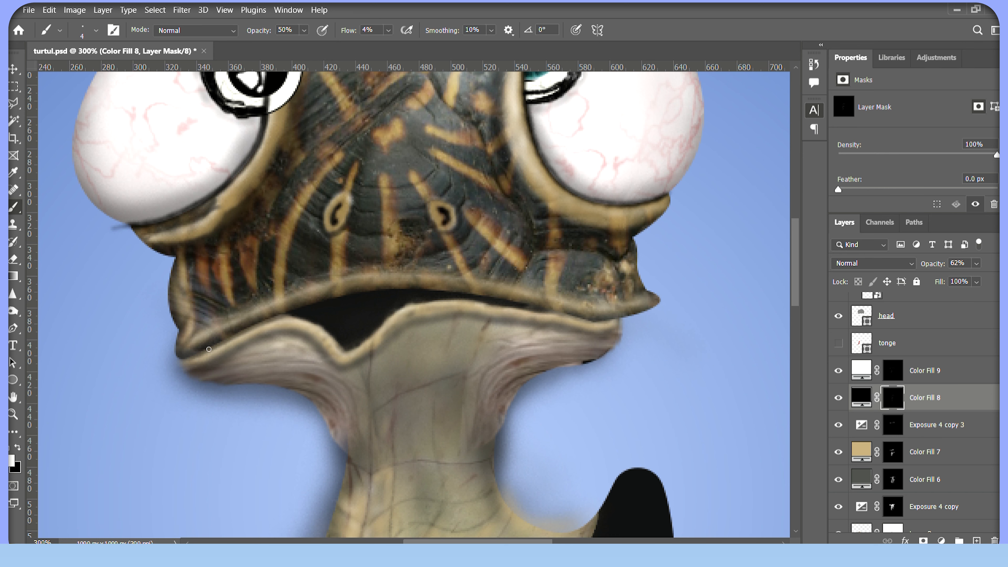
{"action": "key", "text": "ctrl+minus"}
{"action": "key", "text": "ctrl+minus"}
{"action": "left_click_drag", "start_coordinate": [420, 317], "coordinate": [611, 434]}
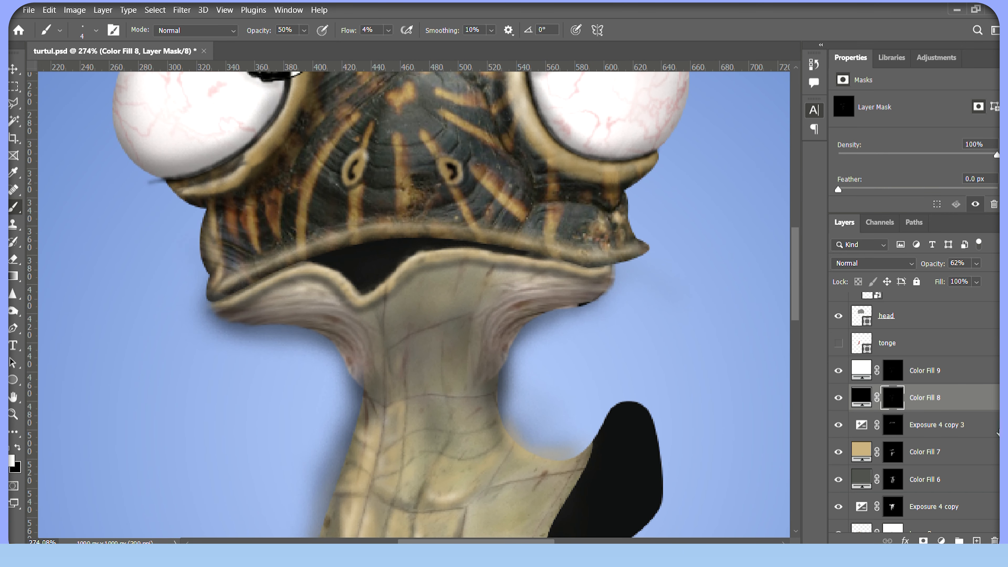
- Clip the layers from Layer 3 up through Color Fill 6 to the body layer
{"action": "scroll", "coordinate": [836, 420], "scroll_direction": "down", "scroll_amount": 3}
{"action": "scroll", "coordinate": [863, 403], "scroll_direction": "down", "scroll_amount": 2}
{"action": "left_click", "coordinate": [869, 451], "text": "alt"}
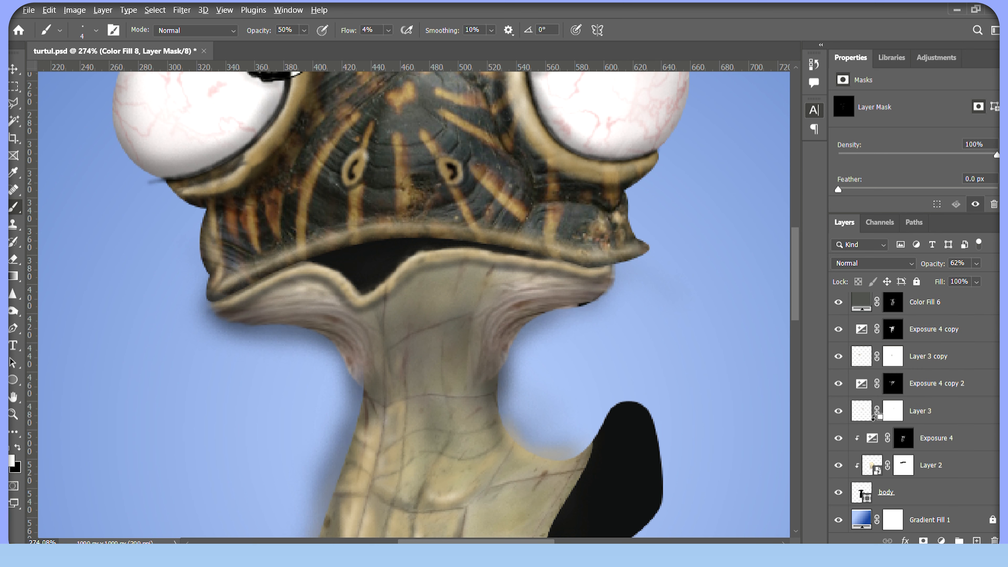
{"action": "left_click", "coordinate": [876, 423], "text": "alt"}
{"action": "left_click", "coordinate": [887, 396], "text": "alt"}
{"action": "left_click", "coordinate": [904, 369], "text": "alt"}
{"action": "left_click", "coordinate": [866, 339], "text": "alt"}
{"action": "left_click", "coordinate": [867, 315], "text": "alt"}
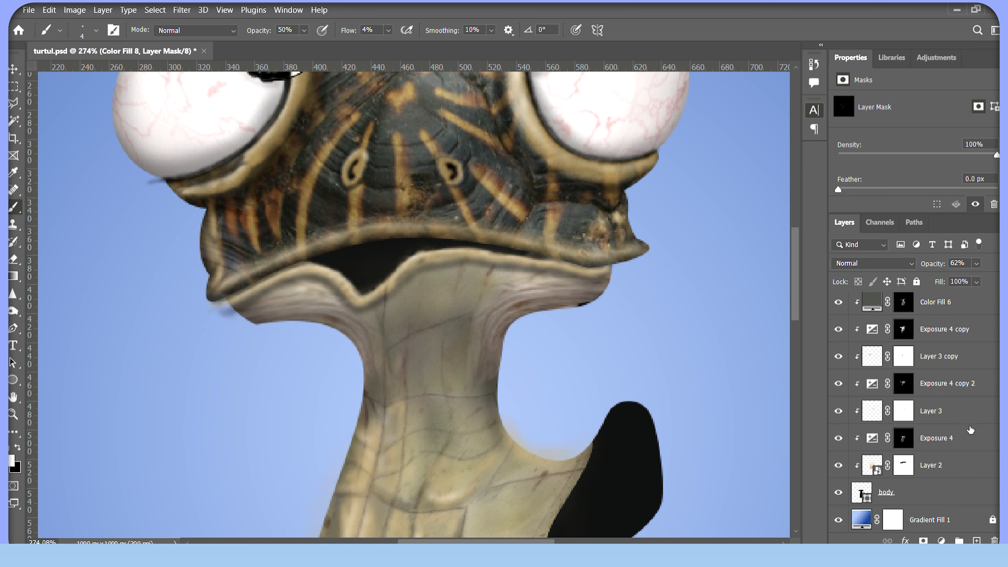
- Clip Color Fill 7, Exposure 4 copy 3, Color Fill 8 and Color Fill 9 to the body layer
{"action": "scroll", "coordinate": [867, 397], "scroll_direction": "up", "scroll_amount": 4}
{"action": "left_click", "coordinate": [866, 439], "text": "alt"}
{"action": "left_click", "coordinate": [866, 412], "text": "alt"}
{"action": "left_click", "coordinate": [867, 385], "text": "alt"}
{"action": "left_click", "coordinate": [866, 357], "text": "alt"}
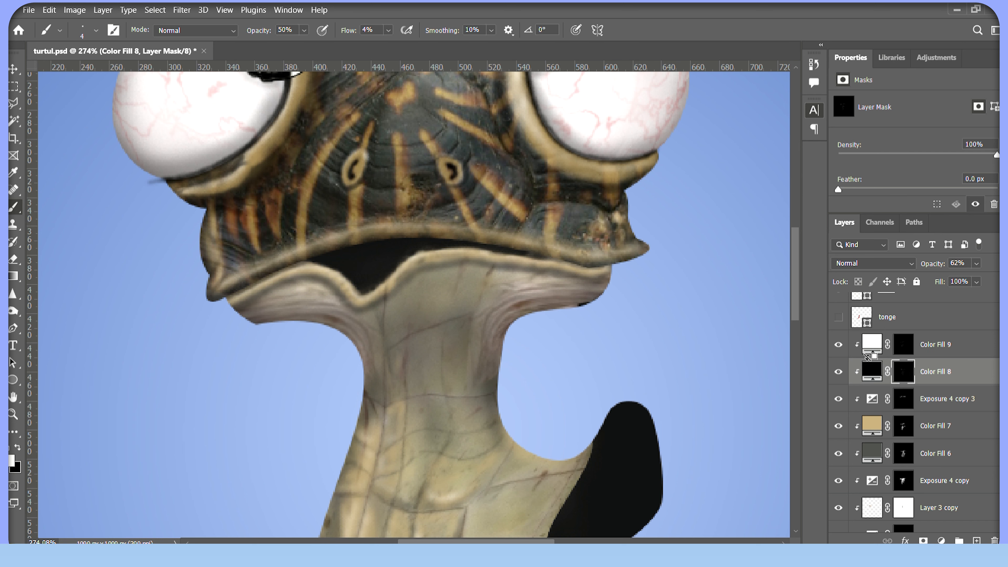
{"action": "left_click", "coordinate": [853, 398]}
{"action": "left_click", "coordinate": [837, 399]}
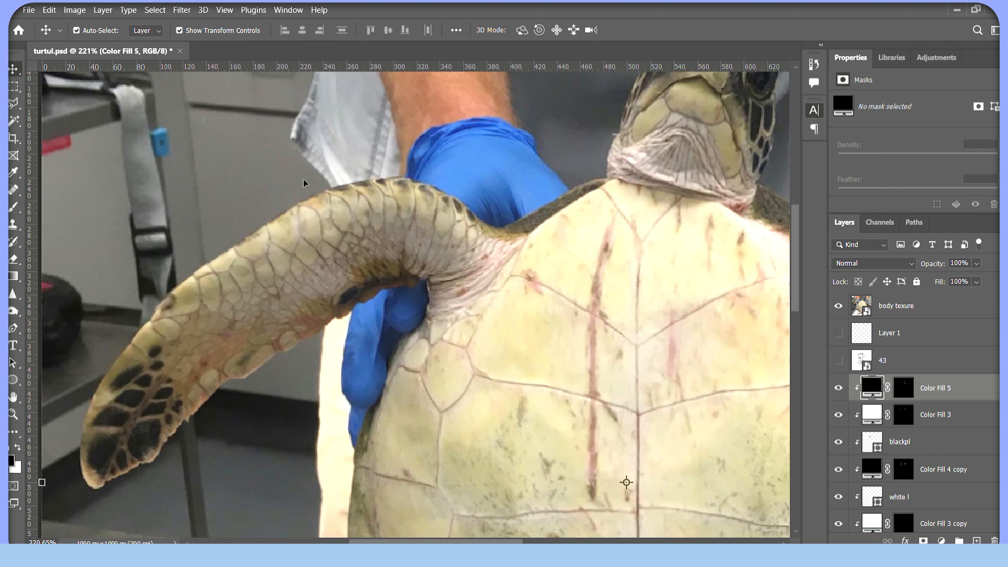
- Start a Pen path around the base of the turtle photo's left flipper where it joins the shell
{"action": "key", "text": "p"}
{"action": "left_click", "coordinate": [502, 227]}
{"action": "left_click", "coordinate": [530, 234]}
{"action": "left_click", "coordinate": [426, 320]}
{"action": "left_click", "coordinate": [426, 309]}
{"action": "left_click_drag", "start_coordinate": [456, 311], "coordinate": [512, 314]}
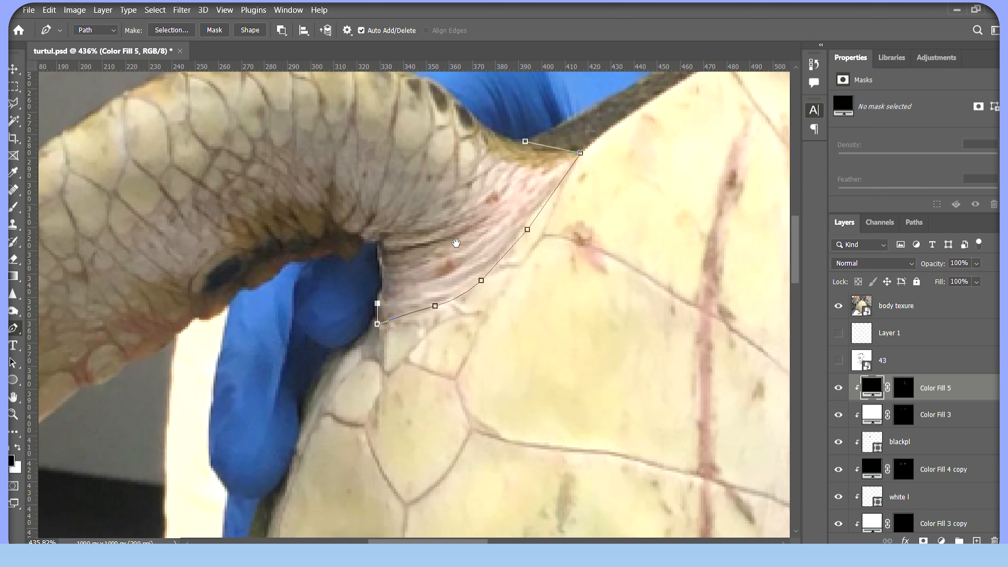
{"action": "left_click_drag", "start_coordinate": [455, 241], "coordinate": [486, 257]}
- Continue the Pen path along the flipper's lower edge toward its dark-spotted tip
{"action": "left_click", "coordinate": [411, 280]}
{"action": "left_click_drag", "start_coordinate": [413, 291], "coordinate": [417, 299]}
{"action": "left_click_drag", "start_coordinate": [401, 258], "coordinate": [336, 275]}
{"action": "left_click", "coordinate": [310, 273]}
{"action": "left_click_drag", "start_coordinate": [275, 308], "coordinate": [260, 313]}
{"action": "left_click_drag", "start_coordinate": [237, 325], "coordinate": [314, 287]}
{"action": "left_click_drag", "start_coordinate": [287, 310], "coordinate": [344, 297]}
{"action": "left_click_drag", "start_coordinate": [336, 296], "coordinate": [295, 310]}
{"action": "left_click_drag", "start_coordinate": [274, 337], "coordinate": [408, 285]}
{"action": "left_click_drag", "start_coordinate": [396, 291], "coordinate": [366, 320]}
{"action": "left_click", "coordinate": [357, 323]}
{"action": "left_click", "coordinate": [361, 329]}
{"action": "left_click", "coordinate": [346, 329]}
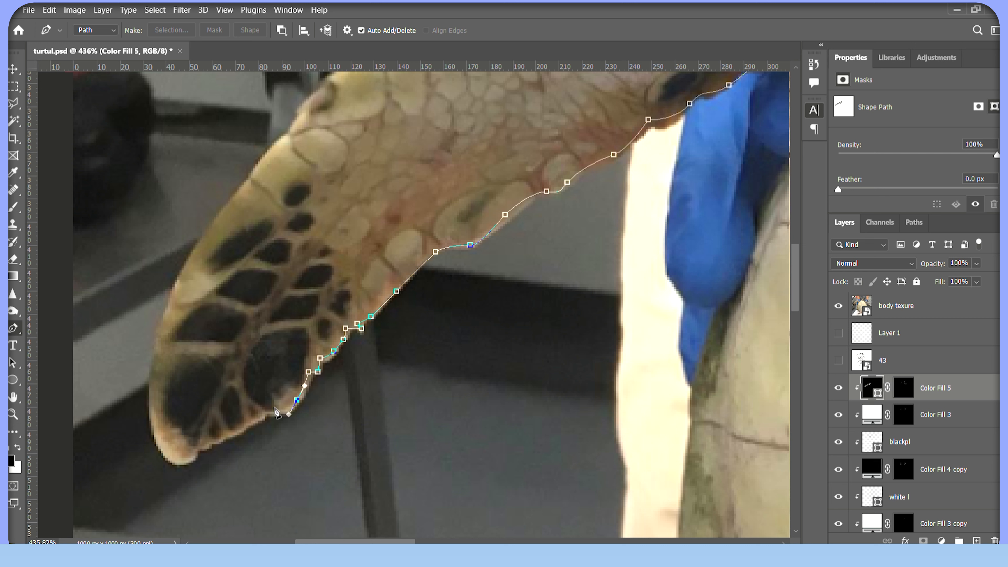
- Carry the Pen path around the flipper's rounded tip and up its outer side
{"action": "left_click", "coordinate": [207, 443]}
{"action": "left_click", "coordinate": [196, 449]}
{"action": "left_click", "coordinate": [190, 460]}
{"action": "left_click_drag", "start_coordinate": [149, 409], "coordinate": [139, 340]}
{"action": "left_click_drag", "start_coordinate": [197, 247], "coordinate": [212, 223]}
{"action": "left_click_drag", "start_coordinate": [250, 180], "coordinate": [206, 308]}
- Trace the flipper's upper outer edge with curved Pen anchors toward the gloved hand
{"action": "left_click_drag", "start_coordinate": [234, 263], "coordinate": [255, 255]}
{"action": "left_click", "coordinate": [234, 263], "text": "alt"}
{"action": "left_click_drag", "start_coordinate": [271, 219], "coordinate": [327, 278]}
{"action": "left_click", "coordinate": [252, 278], "text": "alt"}
{"action": "left_click", "coordinate": [274, 298], "text": "alt"}
{"action": "left_click", "coordinate": [306, 277], "text": "alt"}
{"action": "left_click_drag", "start_coordinate": [357, 245], "coordinate": [378, 242]}
{"action": "left_click", "coordinate": [357, 246], "text": "alt"}
{"action": "left_click_drag", "start_coordinate": [419, 201], "coordinate": [544, 242]}
{"action": "left_click", "coordinate": [419, 201], "text": "alt"}
{"action": "left_click", "coordinate": [424, 244], "text": "alt"}
{"action": "left_click", "coordinate": [482, 217], "text": "alt"}
{"action": "left_click", "coordinate": [472, 248], "text": "alt"}
{"action": "left_click", "coordinate": [518, 242], "text": "alt"}
{"action": "left_click", "coordinate": [550, 236], "text": "alt"}
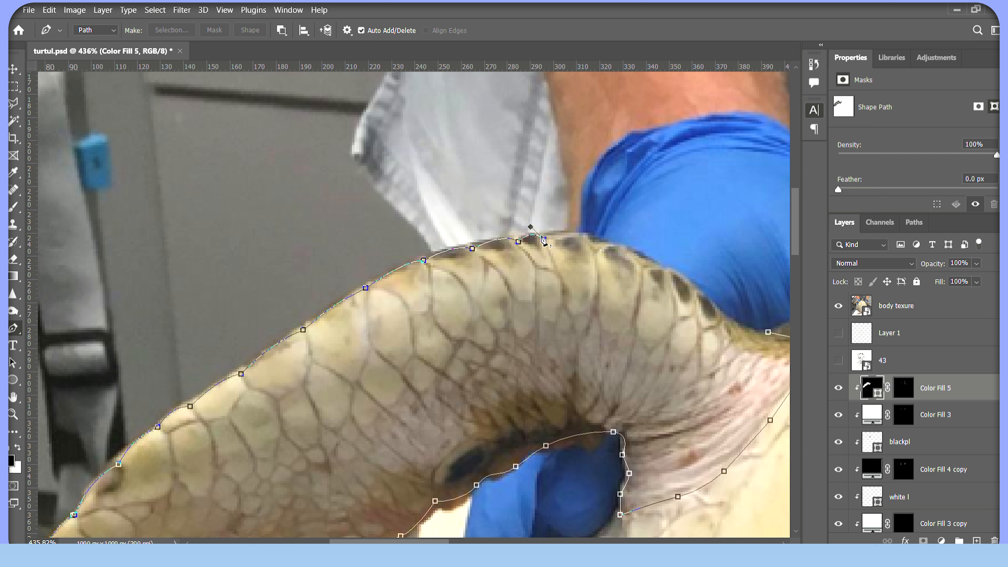
- Close the flipper path along the last curve beside the blue glove, back to the shell
{"action": "left_click", "coordinate": [592, 242], "text": "alt"}
{"action": "left_click_drag", "start_coordinate": [592, 241], "coordinate": [626, 296]}
{"action": "left_click", "coordinate": [580, 257], "text": "alt"}
{"action": "left_click", "coordinate": [615, 279], "text": "alt"}
{"action": "left_click_drag", "start_coordinate": [646, 308], "coordinate": [700, 321]}
{"action": "key", "text": "ctrl+z"}
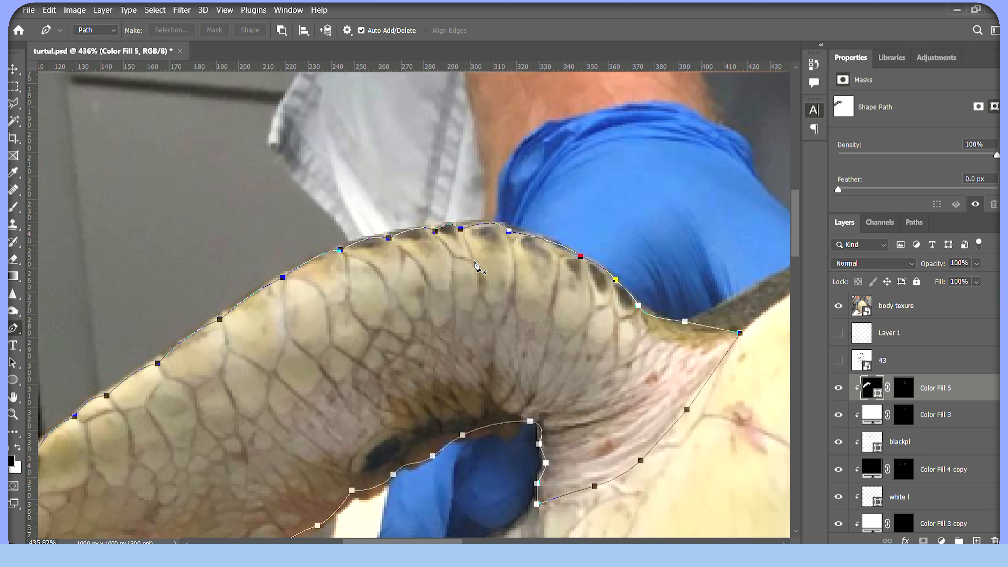
- Extract the outlined flipper onto its own layer and scale it down over the sketch's right arm
{"action": "key", "text": "ctrl+Return"}
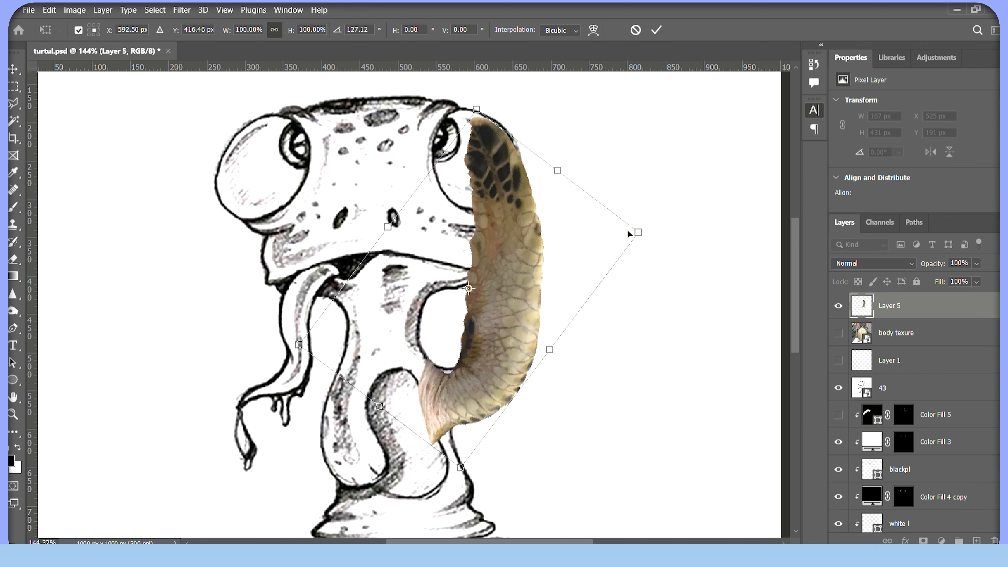
{"action": "left_click_drag", "start_coordinate": [627, 229], "coordinate": [570, 231]}
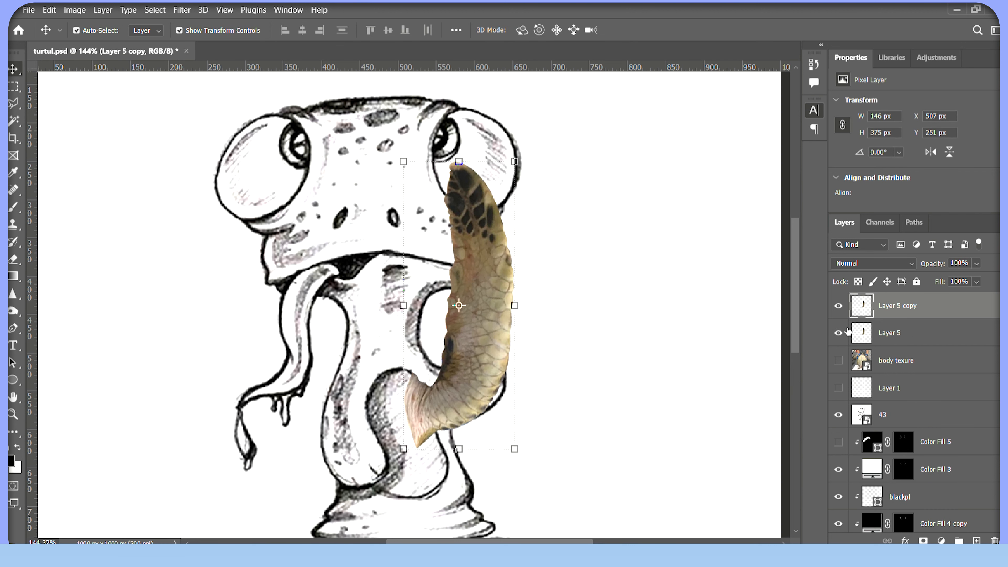
- Warp the Layer 5 copy flipper so its lower bend follows the sketched right arm, and apply the transform
{"action": "key", "text": "ctrl+t"}
{"action": "right_click", "coordinate": [492, 242]}
{"action": "left_click", "coordinate": [499, 288]}
{"action": "left_click_drag", "start_coordinate": [514, 353], "coordinate": [520, 362]}
{"action": "left_click_drag", "start_coordinate": [441, 370], "coordinate": [458, 372]}
{"action": "left_click_drag", "start_coordinate": [403, 449], "coordinate": [405, 440]}
{"action": "left_click_drag", "start_coordinate": [403, 352], "coordinate": [409, 312]}
{"action": "left_click_drag", "start_coordinate": [440, 449], "coordinate": [471, 449]}
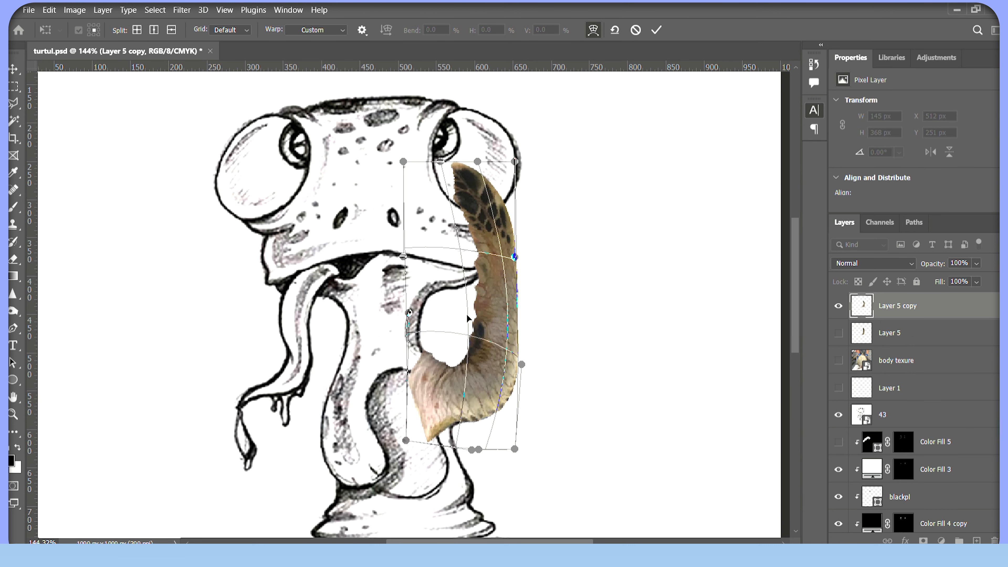
{"action": "left_click_drag", "start_coordinate": [458, 355], "coordinate": [465, 346]}
{"action": "left_click_drag", "start_coordinate": [403, 161], "coordinate": [372, 192]}
{"action": "left_click_drag", "start_coordinate": [456, 259], "coordinate": [446, 270]}
{"action": "left_click", "coordinate": [656, 29]}
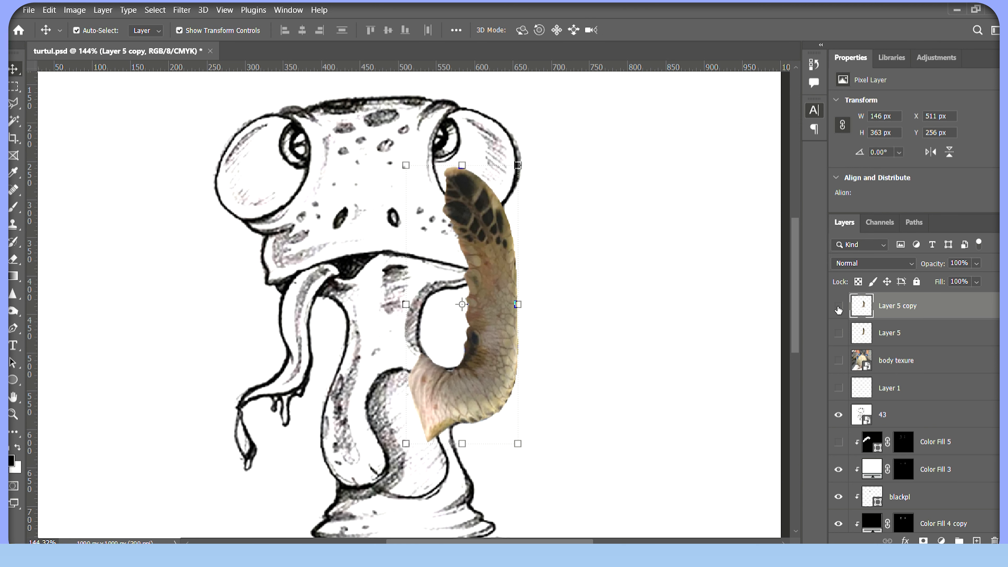
- Hide Layer 5 copy, show Layer 1 and move it to the top of the layer stack
{"action": "left_click", "coordinate": [838, 307]}
{"action": "scroll", "coordinate": [556, 373], "scroll_direction": "up", "scroll_amount": 7}
{"action": "left_click_drag", "start_coordinate": [538, 340], "coordinate": [632, 347]}
{"action": "key", "text": "p"}
{"action": "key", "text": "b"}
{"action": "left_click", "coordinate": [945, 391]}
{"action": "left_click", "coordinate": [838, 388]}
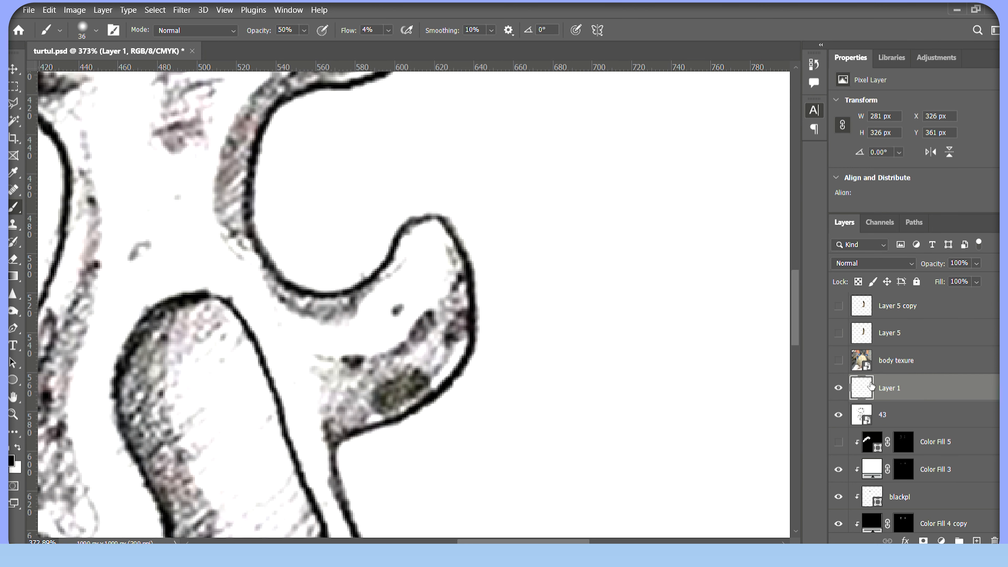
{"action": "left_click_drag", "start_coordinate": [892, 388], "coordinate": [891, 294]}
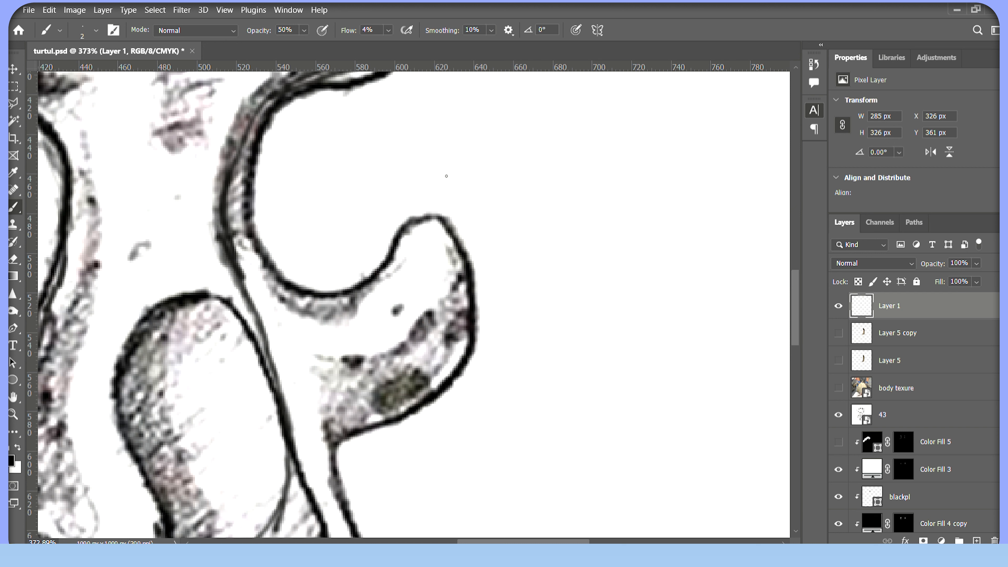
- Trace the sketched right arm in black at 100% brush opacity on Layer 1, and show Layer 5 copy
{"action": "key", "text": "0"}
{"action": "mouse_move", "coordinate": [402, 226]}
{"action": "left_mouse_down"}
{"action": "mouse_move", "coordinate": [385, 256]}
{"action": "mouse_move", "coordinate": [316, 295]}
{"action": "mouse_move", "coordinate": [406, 220]}
{"action": "mouse_move", "coordinate": [449, 218]}
{"action": "mouse_move", "coordinate": [472, 292]}
{"action": "mouse_move", "coordinate": [467, 360]}
{"action": "mouse_move", "coordinate": [409, 405]}
{"action": "mouse_move", "coordinate": [328, 437]}
{"action": "left_mouse_up"}
{"action": "left_click", "coordinate": [838, 334]}
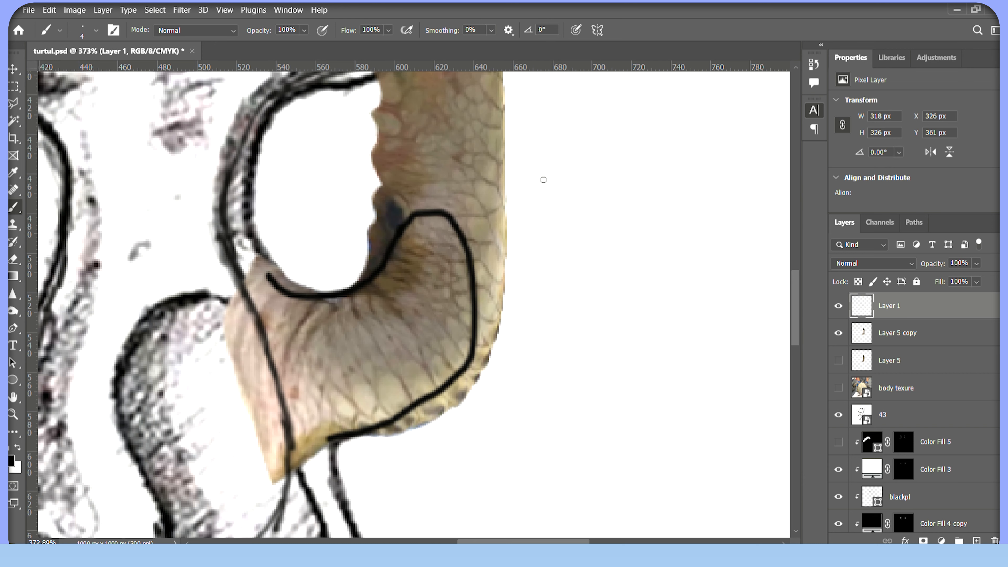
- Hide sketch layer 43 and move Layer 5 copy directly above Layer 2 in the body's clipping group
{"action": "key", "text": "ctrl+minus"}
{"action": "key", "text": "ctrl+minus"}
{"action": "left_click_drag", "start_coordinate": [502, 232], "coordinate": [496, 266]}
{"action": "key", "text": "v"}
{"action": "left_click", "coordinate": [423, 225]}
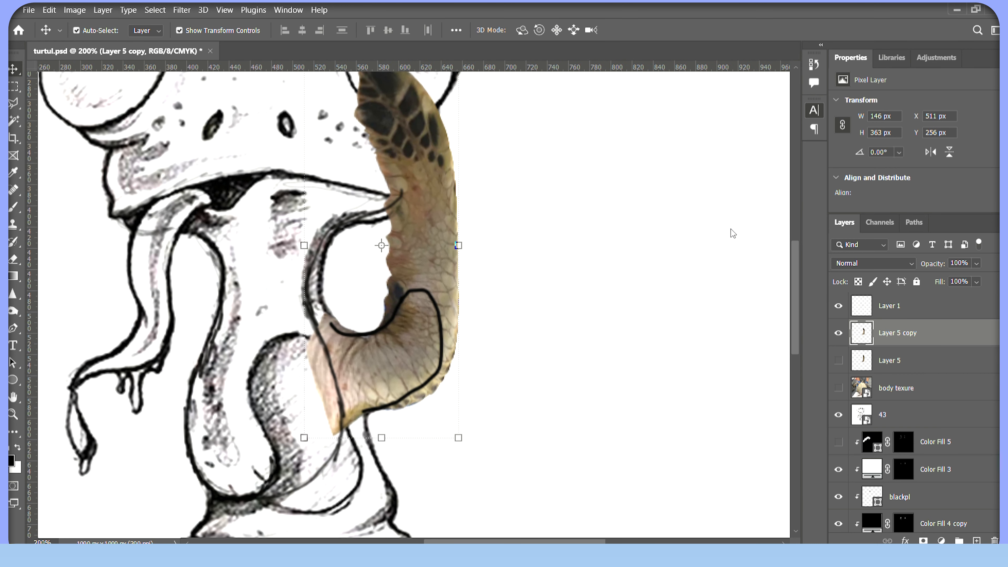
{"action": "mouse_move", "coordinate": [891, 333]}
{"action": "left_mouse_down"}
{"action": "mouse_move", "coordinate": [984, 516]}
{"action": "mouse_move", "coordinate": [951, 477]}
{"action": "mouse_move", "coordinate": [1003, 318]}
{"action": "left_mouse_up"}
{"action": "key", "text": "ctrl+s"}
{"action": "left_click", "coordinate": [838, 388]}
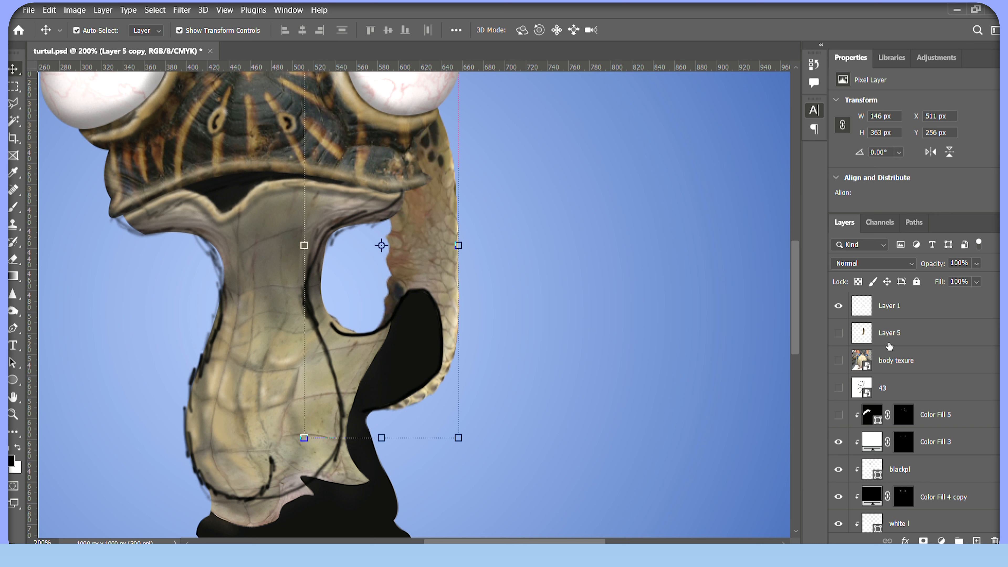
{"action": "left_click_drag", "start_coordinate": [1003, 318], "coordinate": [1002, 482]}
{"action": "left_click_drag", "start_coordinate": [933, 492], "coordinate": [907, 421]}
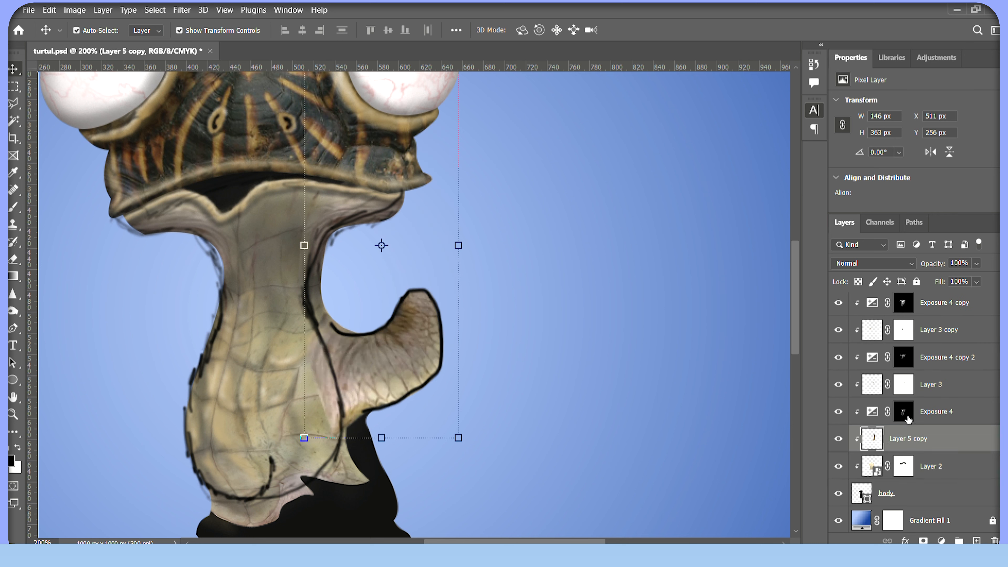
- Rotate the flipper texture by about -11° and reposition it over the body's right arm
{"action": "left_click_drag", "start_coordinate": [414, 346], "coordinate": [399, 340]}
{"action": "left_click_drag", "start_coordinate": [412, 456], "coordinate": [445, 450]}
{"action": "mouse_move", "coordinate": [411, 337]}
{"action": "left_mouse_down"}
{"action": "mouse_move", "coordinate": [408, 355]}
{"action": "mouse_move", "coordinate": [417, 335]}
{"action": "left_mouse_up"}
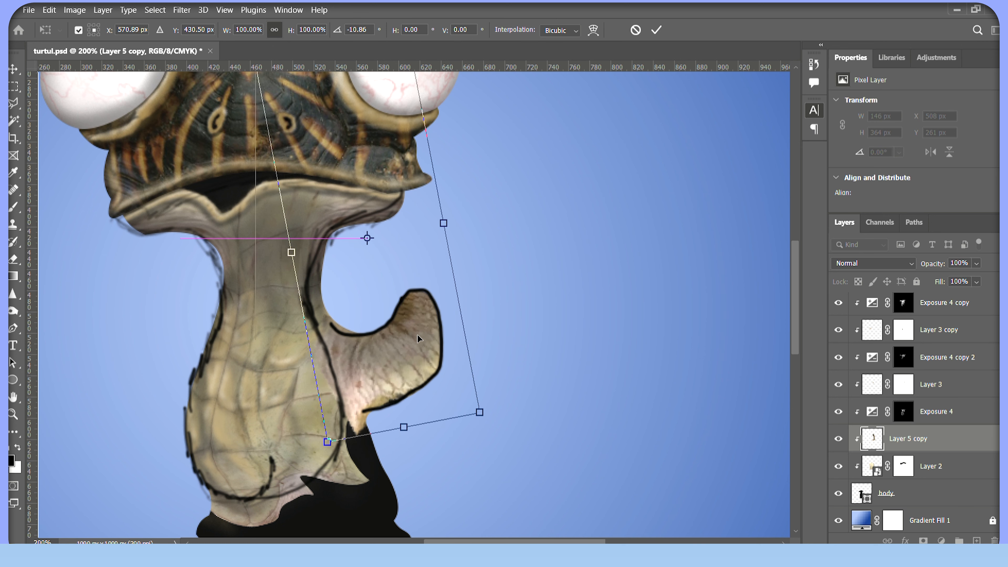
{"action": "key", "text": "Return"}
- Add a layer mask to Layer 5 copy and hide the Layer 1 outline
{"action": "left_click", "coordinate": [923, 541]}
{"action": "scroll", "coordinate": [873, 397], "scroll_direction": "up", "scroll_amount": 10}
{"action": "left_click", "coordinate": [837, 306]}
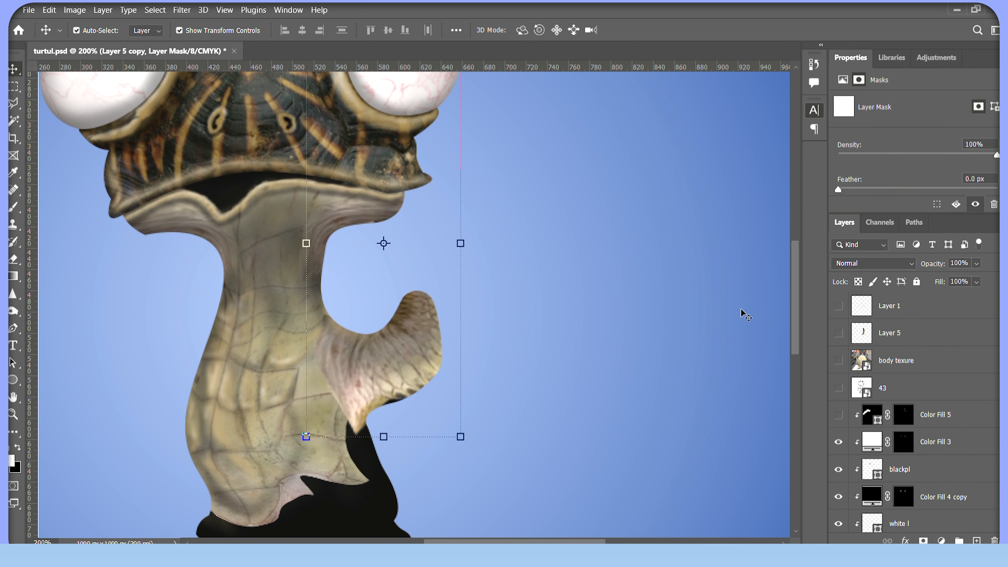
- Enlarge and reposition the flipper texture to cover the right arm, and apply the transform
{"action": "left_click_drag", "start_coordinate": [328, 345], "coordinate": [488, 340]}
{"action": "left_click_drag", "start_coordinate": [548, 397], "coordinate": [549, 420]}
{"action": "mouse_move", "coordinate": [561, 336]}
{"action": "left_mouse_down"}
{"action": "mouse_move", "coordinate": [546, 332]}
{"action": "mouse_move", "coordinate": [586, 321]}
{"action": "mouse_move", "coordinate": [553, 329]}
{"action": "left_mouse_up"}
{"action": "key", "text": "ctrl+minus"}
{"action": "key", "text": "ctrl+minus"}
{"action": "key", "text": "ctrl+minus"}
{"action": "key", "text": "ctrl+minus"}
{"action": "left_click_drag", "start_coordinate": [516, 419], "coordinate": [519, 424]}
{"action": "left_click_drag", "start_coordinate": [480, 345], "coordinate": [472, 314]}
{"action": "key", "text": "Return"}
- Blend the flipper texture into the torso by painting black along its inner edge on the Layer 5 copy mask
{"action": "scroll", "coordinate": [921, 431], "scroll_direction": "down", "scroll_amount": 3}
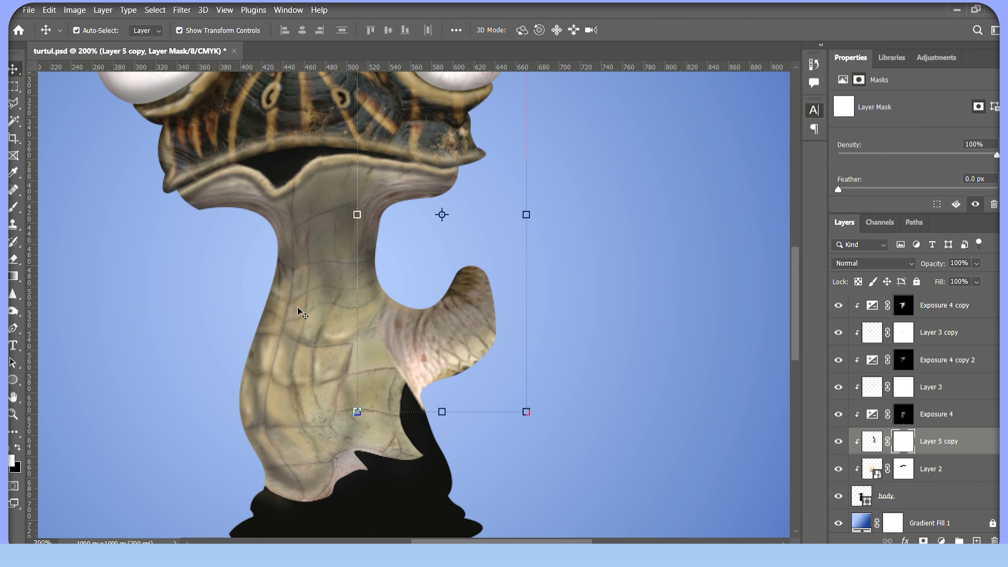
{"action": "key", "text": "b"}
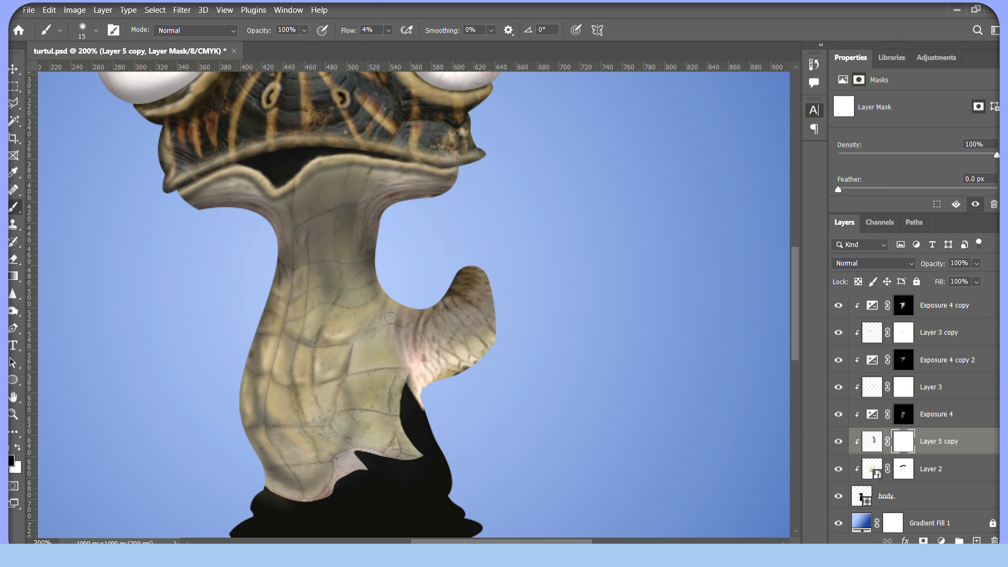
- Darken the outer and lower edge of the right arm with a 15 px brush on the Exposure 4 copy 3 mask
{"action": "scroll", "coordinate": [968, 357], "scroll_direction": "up", "scroll_amount": 3}
{"action": "left_click", "coordinate": [956, 404]}
{"action": "key", "text": "z"}
{"action": "left_click_drag", "start_coordinate": [373, 231], "coordinate": [531, 419]}
{"action": "key", "text": "b"}
{"action": "key", "text": "x"}
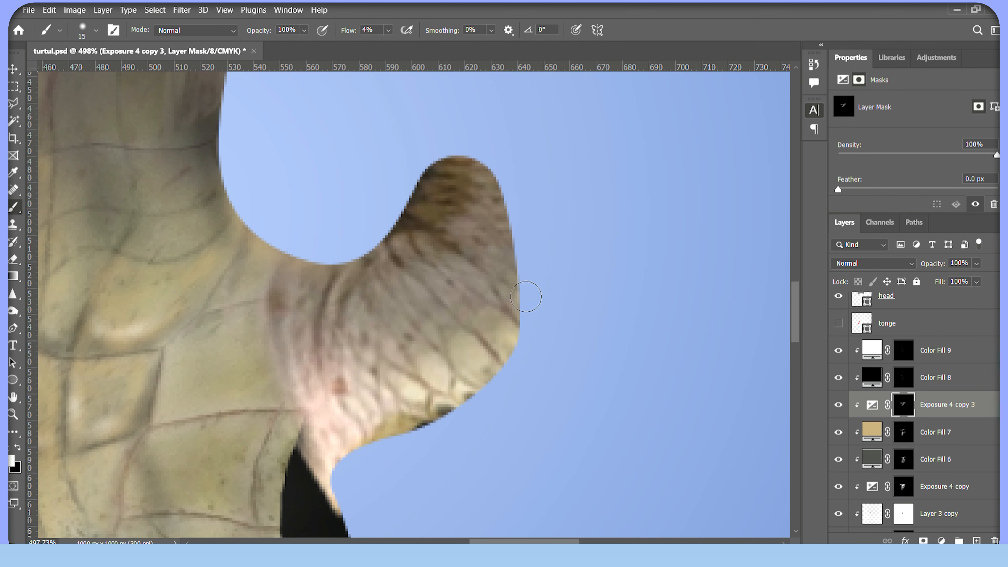
{"action": "mouse_move", "coordinate": [528, 296]}
{"action": "left_mouse_down"}
{"action": "mouse_move", "coordinate": [526, 262]}
{"action": "mouse_move", "coordinate": [499, 389]}
{"action": "mouse_move", "coordinate": [342, 499]}
{"action": "mouse_move", "coordinate": [397, 421]}
{"action": "mouse_move", "coordinate": [486, 392]}
{"action": "mouse_move", "coordinate": [345, 510]}
{"action": "mouse_move", "coordinate": [516, 212]}
{"action": "mouse_move", "coordinate": [502, 296]}
{"action": "mouse_move", "coordinate": [327, 489]}
{"action": "mouse_move", "coordinate": [450, 409]}
{"action": "mouse_move", "coordinate": [434, 403]}
{"action": "left_mouse_up"}
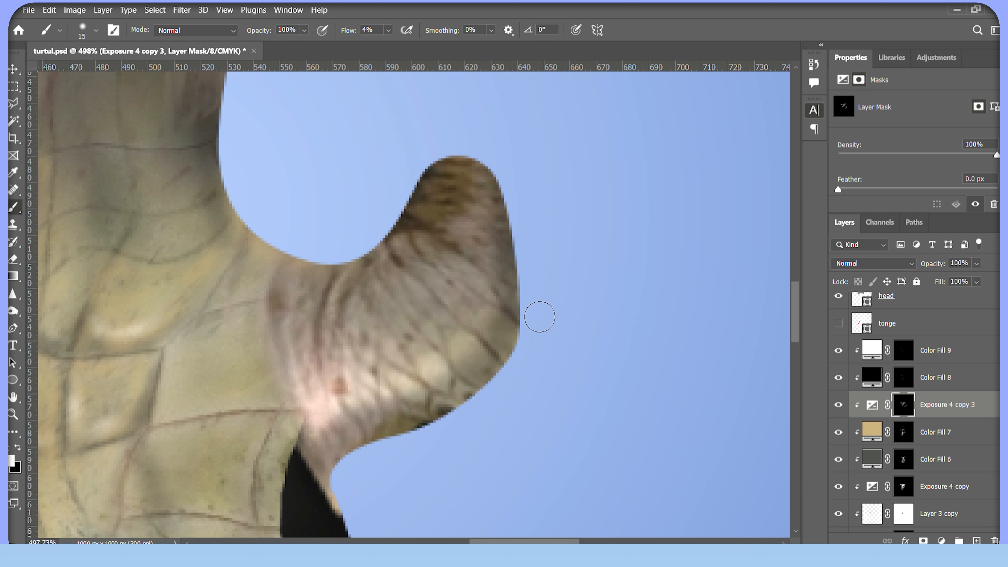
- Shade the right arm's upper inner curve, rounded tip and lower edge on the Exposure 4 copy 3 mask
{"action": "mouse_move", "coordinate": [294, 266]}
{"action": "left_mouse_down"}
{"action": "mouse_move", "coordinate": [236, 213]}
{"action": "mouse_move", "coordinate": [440, 192]}
{"action": "left_mouse_up"}
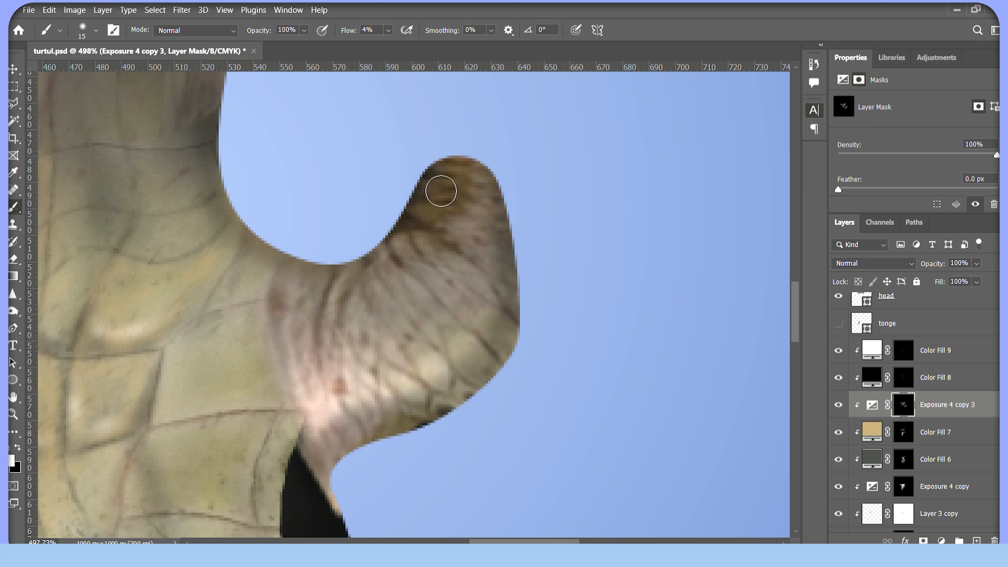
{"action": "mouse_move", "coordinate": [440, 193]}
{"action": "left_mouse_down"}
{"action": "mouse_move", "coordinate": [514, 240]}
{"action": "mouse_move", "coordinate": [494, 181]}
{"action": "left_mouse_up"}
{"action": "mouse_move", "coordinate": [420, 222]}
{"action": "left_mouse_down"}
{"action": "mouse_move", "coordinate": [398, 257]}
{"action": "mouse_move", "coordinate": [355, 286]}
{"action": "mouse_move", "coordinate": [380, 247]}
{"action": "left_mouse_up"}
{"action": "mouse_move", "coordinate": [524, 277]}
{"action": "left_mouse_down"}
{"action": "mouse_move", "coordinate": [484, 336]}
{"action": "mouse_move", "coordinate": [503, 254]}
{"action": "mouse_move", "coordinate": [353, 411]}
{"action": "mouse_move", "coordinate": [440, 353]}
{"action": "mouse_move", "coordinate": [439, 402]}
{"action": "left_mouse_up"}
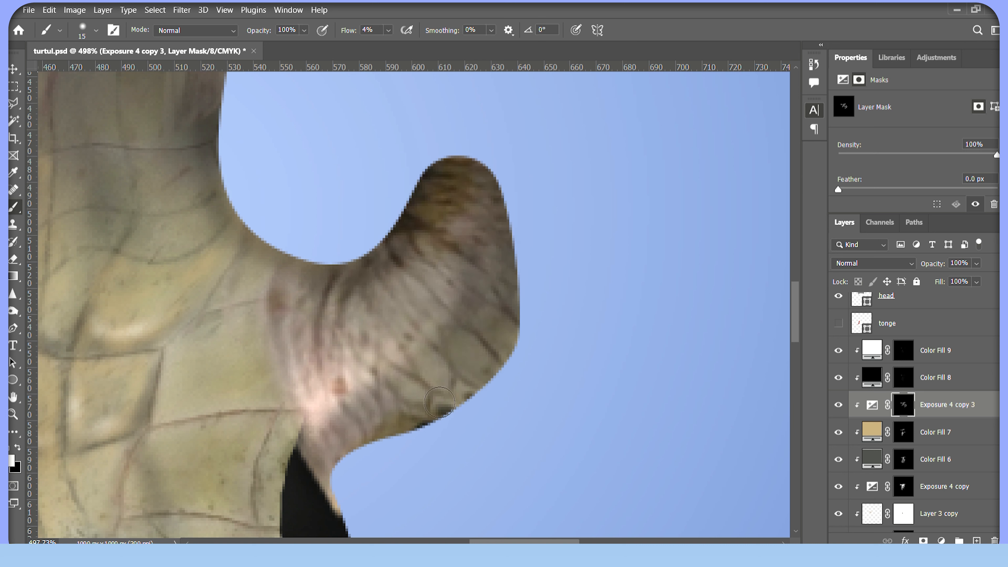
{"action": "key", "text": "ctrl+1"}
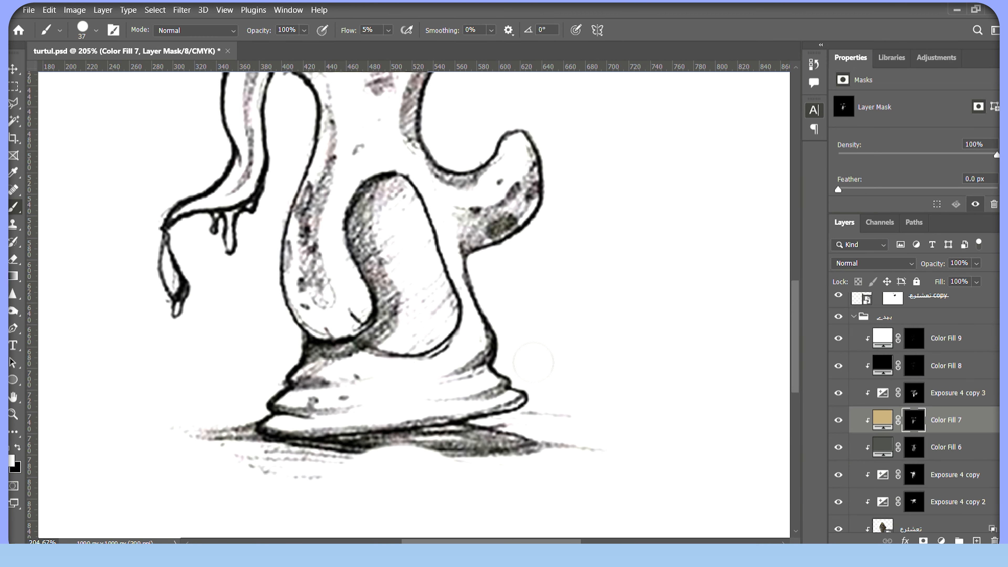
- Paint tan over the base through the Color Fill 7 mask and white highlights on its folds through the Color Fill 9 mask
{"action": "left_click_drag", "start_coordinate": [400, 373], "coordinate": [362, 387]}
{"action": "left_click", "coordinate": [883, 337]}
{"action": "left_click", "coordinate": [913, 338]}
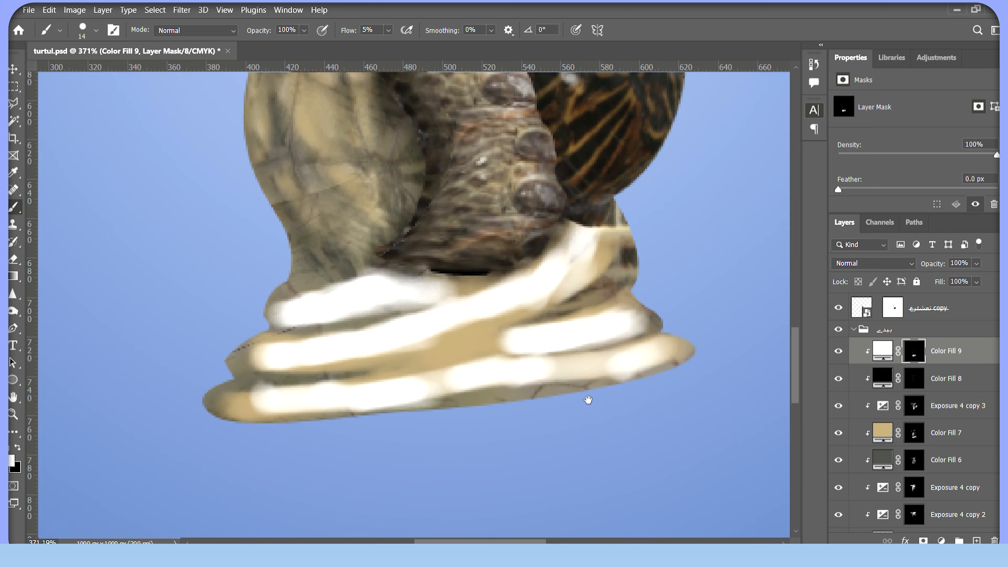
- Set the brush flow to 2% and soften the base's white highlights by painting black on the Color Fill 9 mask
{"action": "key", "text": "ctrl+minus"}
{"action": "key", "text": "ctrl+minus"}
{"action": "left_click_drag", "start_coordinate": [561, 391], "coordinate": [540, 468]}
{"action": "left_click_drag", "start_coordinate": [381, 31], "coordinate": [360, 30]}
{"action": "type", "text": "2"}
{"action": "key", "text": "Return"}
{"action": "key", "text": "x"}
{"action": "mouse_move", "coordinate": [460, 358]}
{"action": "left_mouse_down"}
{"action": "mouse_move", "coordinate": [357, 397]}
{"action": "mouse_move", "coordinate": [455, 356]}
{"action": "left_mouse_up"}
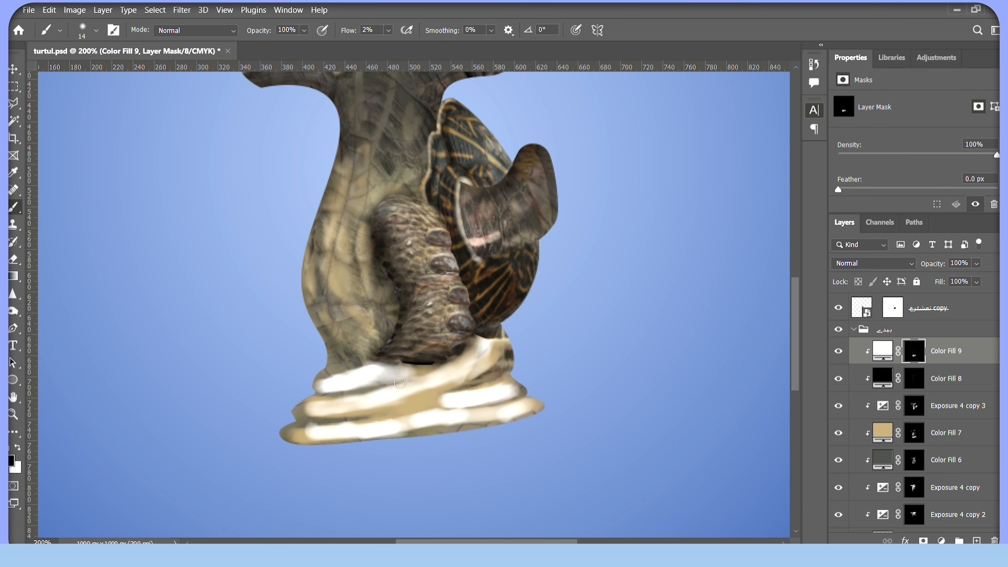
{"action": "mouse_move", "coordinate": [307, 405]}
{"action": "left_mouse_down"}
{"action": "mouse_move", "coordinate": [392, 379]}
{"action": "mouse_move", "coordinate": [377, 381]}
{"action": "mouse_move", "coordinate": [492, 393]}
{"action": "mouse_move", "coordinate": [465, 418]}
{"action": "mouse_move", "coordinate": [315, 424]}
{"action": "mouse_move", "coordinate": [390, 429]}
{"action": "left_mouse_up"}
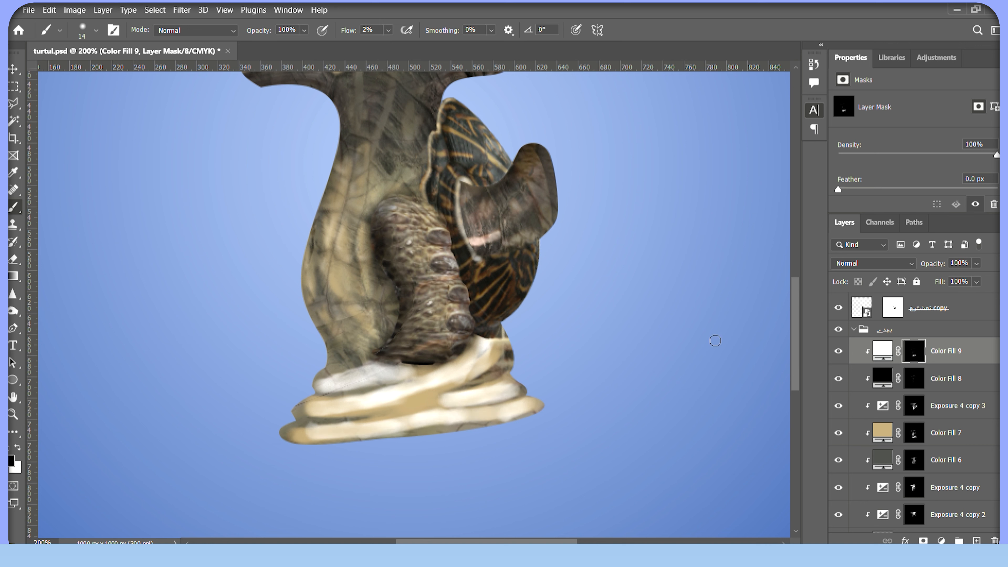
- Fade the white highlights further along the lower folds of the base on the Color Fill 9 mask
{"action": "key", "text": "alt+bracketleft"}
{"action": "key", "text": "alt+bracketleft"}
{"action": "key", "text": "alt+bracketleft"}
{"action": "left_click_drag", "start_coordinate": [336, 411], "coordinate": [496, 413]}
{"action": "key", "text": "alt+bracketright"}
{"action": "key", "text": "alt+bracketright"}
{"action": "key", "text": "alt+bracketright"}
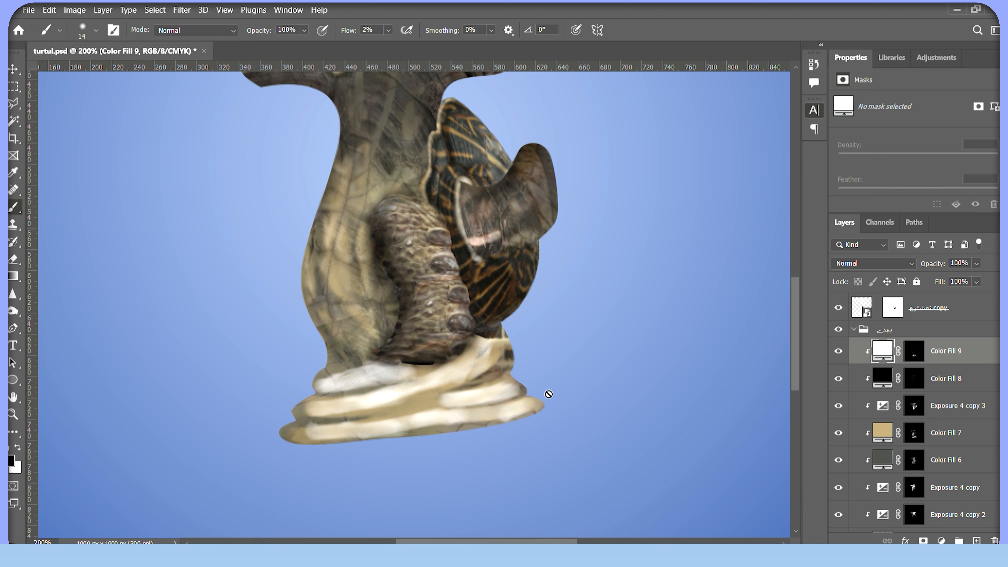
{"action": "left_click", "coordinate": [914, 353]}
{"action": "mouse_move", "coordinate": [448, 399]}
{"action": "left_mouse_down"}
{"action": "mouse_move", "coordinate": [509, 387]}
{"action": "mouse_move", "coordinate": [461, 401]}
{"action": "left_mouse_up"}
- Set the brush flow to 4% and reduce the highlights on the base's right-hand and upper folds
{"action": "left_click_drag", "start_coordinate": [350, 29], "coordinate": [354, 28]}
{"action": "mouse_move", "coordinate": [507, 393]}
{"action": "left_mouse_down"}
{"action": "mouse_move", "coordinate": [422, 424]}
{"action": "mouse_move", "coordinate": [531, 408]}
{"action": "left_mouse_up"}
{"action": "left_click_drag", "start_coordinate": [514, 387], "coordinate": [492, 398]}
{"action": "left_click_drag", "start_coordinate": [401, 372], "coordinate": [324, 385]}
- Build up tan color on the base's folds and lower rim through the Color Fill 7 mask, using 2% flow
{"action": "left_click_drag", "start_coordinate": [408, 470], "coordinate": [496, 468]}
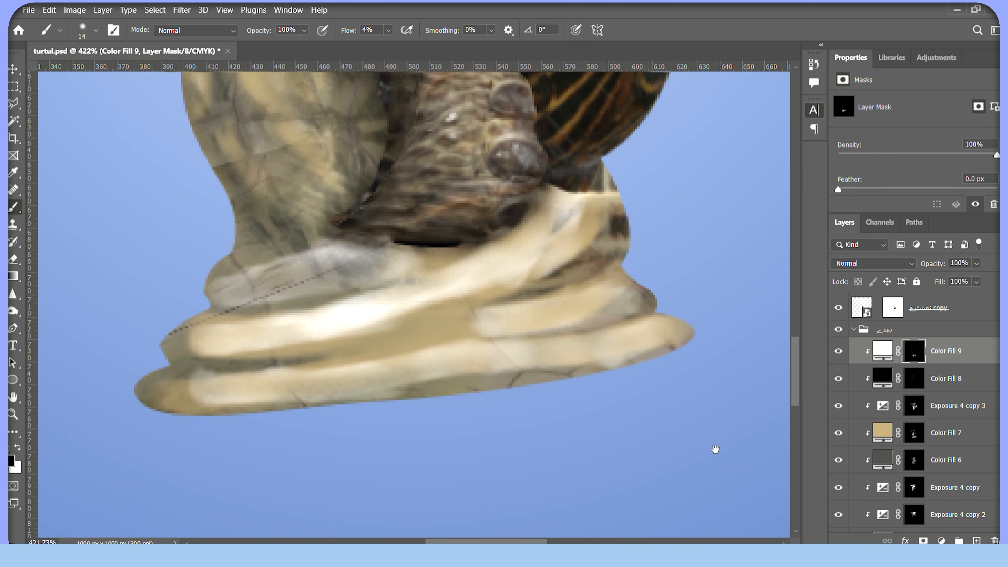
{"action": "left_click", "coordinate": [914, 433]}
{"action": "left_click_drag", "start_coordinate": [196, 353], "coordinate": [531, 274]}
{"action": "key", "text": "x"}
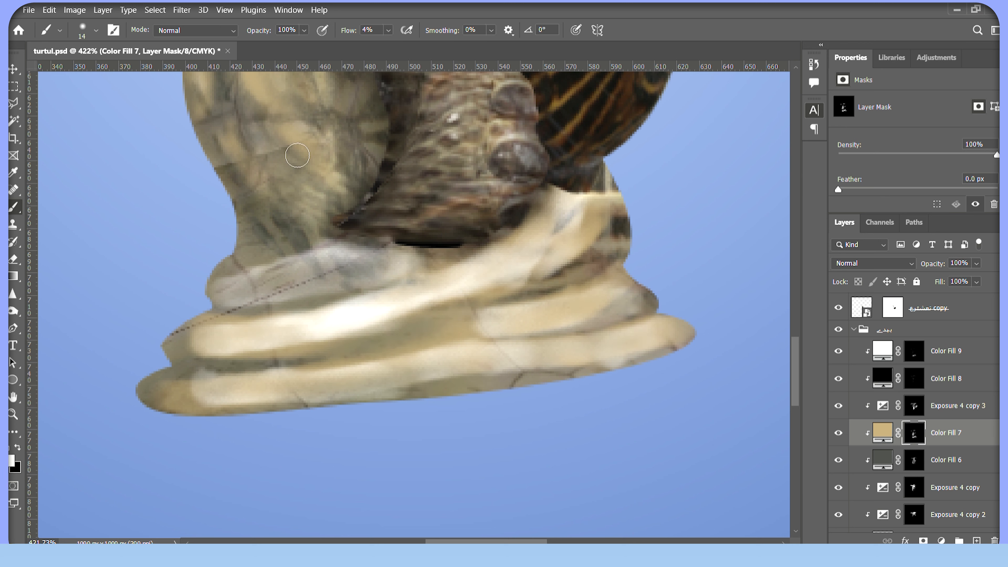
{"action": "left_click_drag", "start_coordinate": [194, 338], "coordinate": [183, 347]}
{"action": "mouse_move", "coordinate": [225, 275]}
{"action": "left_mouse_down"}
{"action": "mouse_move", "coordinate": [246, 292]}
{"action": "mouse_move", "coordinate": [303, 286]}
{"action": "left_mouse_up"}
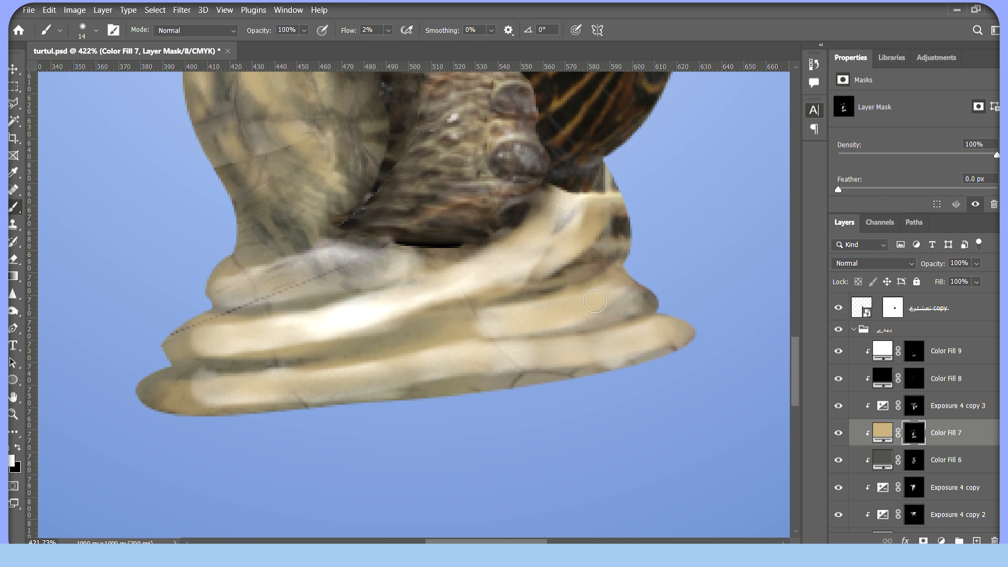
{"action": "left_click_drag", "start_coordinate": [178, 361], "coordinate": [161, 390]}
{"action": "left_click_drag", "start_coordinate": [389, 399], "coordinate": [679, 351]}
- Remove white from the base's right-hand folds by painting black on the Color Fill 9 mask
{"action": "left_click", "coordinate": [914, 351]}
{"action": "key", "text": "x"}
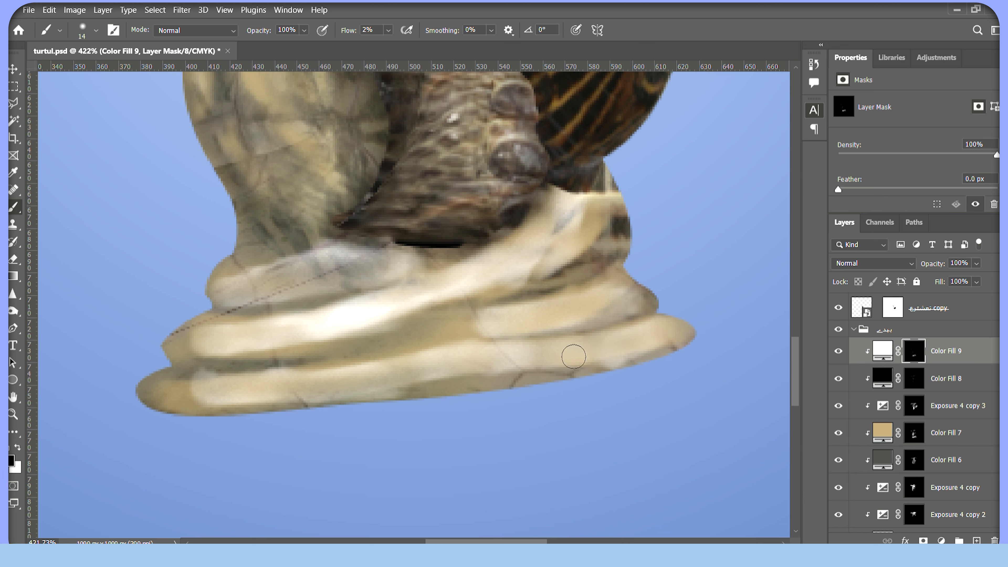
{"action": "left_click_drag", "start_coordinate": [574, 358], "coordinate": [644, 335]}
{"action": "left_click_drag", "start_coordinate": [390, 33], "coordinate": [415, 36]}
{"action": "mouse_move", "coordinate": [586, 207]}
{"action": "left_mouse_down"}
{"action": "mouse_move", "coordinate": [472, 292]}
{"action": "mouse_move", "coordinate": [270, 274]}
{"action": "mouse_move", "coordinate": [344, 371]}
{"action": "mouse_move", "coordinate": [662, 360]}
{"action": "mouse_move", "coordinate": [488, 328]}
{"action": "left_mouse_up"}
{"action": "left_click_drag", "start_coordinate": [489, 318], "coordinate": [608, 295]}
- Rework the tan coverage across the base's upper and left folds on the Color Fill 7 mask, with the flow at 4%
{"action": "left_click", "coordinate": [914, 432]}
{"action": "left_click_drag", "start_coordinate": [598, 220], "coordinate": [425, 278]}
{"action": "mouse_move", "coordinate": [424, 278]}
{"action": "left_mouse_down"}
{"action": "mouse_move", "coordinate": [623, 224]}
{"action": "mouse_move", "coordinate": [567, 254]}
{"action": "mouse_move", "coordinate": [618, 240]}
{"action": "left_mouse_up"}
{"action": "key", "text": "shift+4"}
{"action": "left_click_drag", "start_coordinate": [209, 344], "coordinate": [180, 337]}
{"action": "left_click_drag", "start_coordinate": [223, 284], "coordinate": [369, 285]}
{"action": "mouse_move", "coordinate": [369, 285]}
{"action": "left_mouse_down"}
{"action": "mouse_move", "coordinate": [287, 296]}
{"action": "mouse_move", "coordinate": [354, 296]}
{"action": "left_mouse_up"}
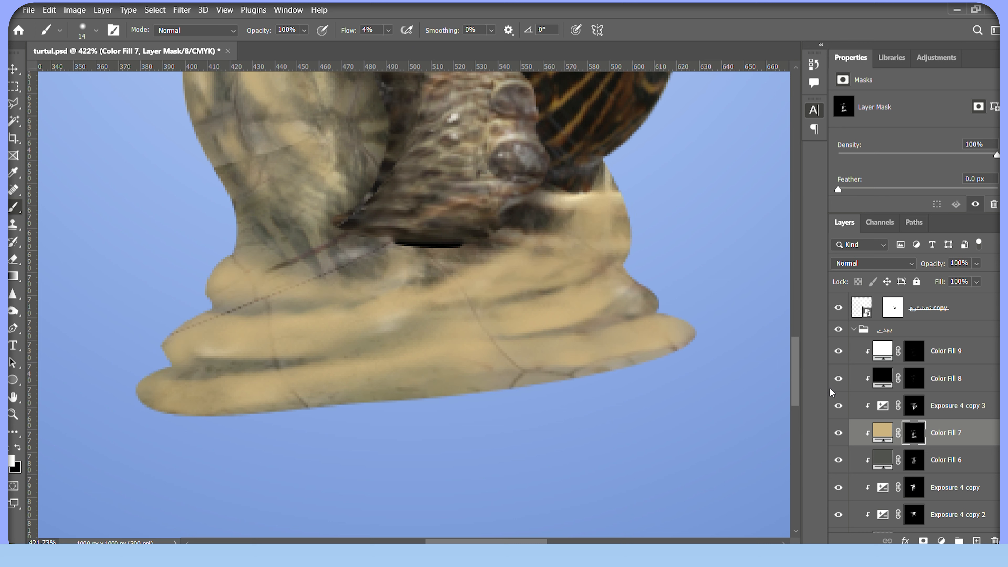
- Paint soft white highlights along the crests and tips of the base's folds on the Color Fill 9 mask
{"action": "left_click", "coordinate": [913, 351]}
{"action": "left_click_drag", "start_coordinate": [609, 281], "coordinate": [480, 307]}
{"action": "left_click_drag", "start_coordinate": [357, 308], "coordinate": [171, 339]}
{"action": "left_click_drag", "start_coordinate": [216, 271], "coordinate": [383, 282]}
{"action": "left_click_drag", "start_coordinate": [580, 204], "coordinate": [567, 230]}
{"action": "left_click_drag", "start_coordinate": [596, 284], "coordinate": [501, 310]}
{"action": "left_click_drag", "start_coordinate": [665, 323], "coordinate": [595, 329]}
{"action": "left_click_drag", "start_coordinate": [662, 319], "coordinate": [690, 331]}
{"action": "left_click_drag", "start_coordinate": [576, 338], "coordinate": [547, 343]}
{"action": "mouse_move", "coordinate": [171, 374]}
{"action": "left_mouse_down"}
{"action": "mouse_move", "coordinate": [144, 388]}
{"action": "mouse_move", "coordinate": [219, 377]}
{"action": "left_mouse_up"}
- Darken the lower crease and lower-left edge of the base on the Exposure 4 copy 3 mask
{"action": "left_click", "coordinate": [908, 411]}
{"action": "mouse_move", "coordinate": [360, 358]}
{"action": "left_mouse_down"}
{"action": "mouse_move", "coordinate": [277, 363]}
{"action": "mouse_move", "coordinate": [356, 334]}
{"action": "mouse_move", "coordinate": [199, 362]}
{"action": "left_mouse_up"}
{"action": "key", "text": "bracketleft"}
{"action": "key", "text": "bracketleft"}
{"action": "key", "text": "bracketleft"}
{"action": "mouse_move", "coordinate": [222, 421]}
{"action": "left_mouse_down"}
{"action": "mouse_move", "coordinate": [499, 394]}
{"action": "mouse_move", "coordinate": [692, 353]}
{"action": "mouse_move", "coordinate": [333, 409]}
{"action": "left_mouse_up"}
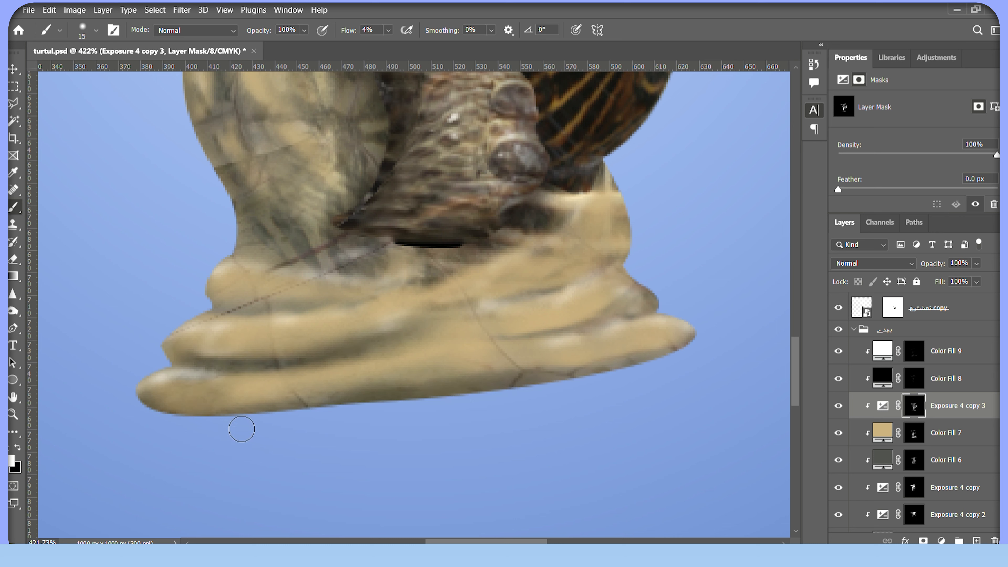
{"action": "left_click_drag", "start_coordinate": [225, 428], "coordinate": [320, 416]}
- Save the document and shade the base's lower-right edge and the creases between its folds
{"action": "key", "text": "ctrl+s"}
{"action": "left_click_drag", "start_coordinate": [688, 353], "coordinate": [564, 387]}
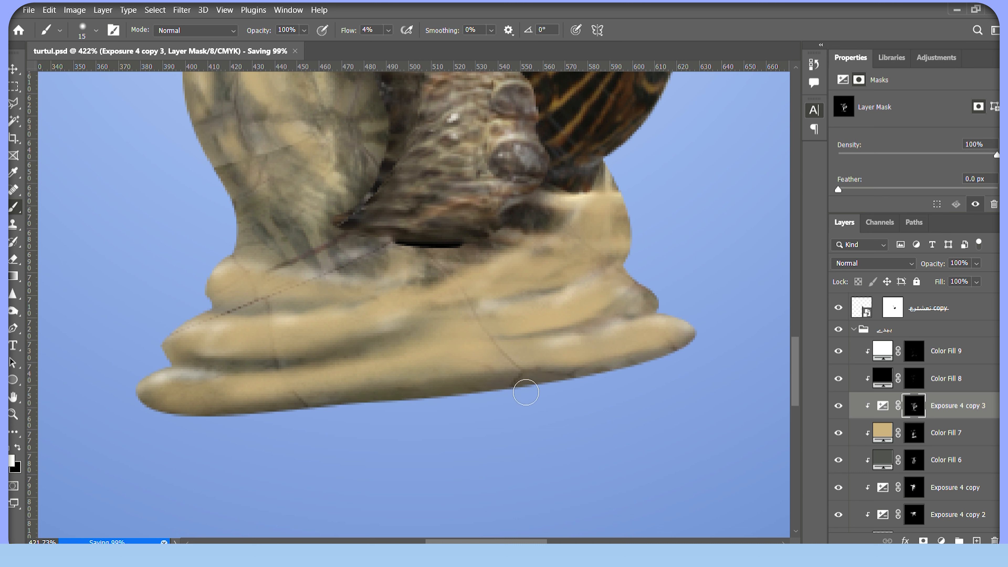
{"action": "left_click_drag", "start_coordinate": [682, 354], "coordinate": [558, 384]}
{"action": "left_click_drag", "start_coordinate": [668, 304], "coordinate": [567, 331]}
{"action": "mouse_move", "coordinate": [651, 305]}
{"action": "left_mouse_down"}
{"action": "mouse_move", "coordinate": [432, 341]}
{"action": "mouse_move", "coordinate": [575, 322]}
{"action": "mouse_move", "coordinate": [568, 323]}
{"action": "mouse_move", "coordinate": [566, 278]}
{"action": "mouse_move", "coordinate": [400, 335]}
{"action": "mouse_move", "coordinate": [305, 314]}
{"action": "mouse_move", "coordinate": [181, 329]}
{"action": "mouse_move", "coordinate": [175, 366]}
{"action": "mouse_move", "coordinate": [283, 363]}
{"action": "mouse_move", "coordinate": [226, 311]}
{"action": "mouse_move", "coordinate": [560, 264]}
{"action": "mouse_move", "coordinate": [416, 286]}
{"action": "mouse_move", "coordinate": [596, 239]}
{"action": "mouse_move", "coordinate": [373, 251]}
{"action": "left_mouse_up"}
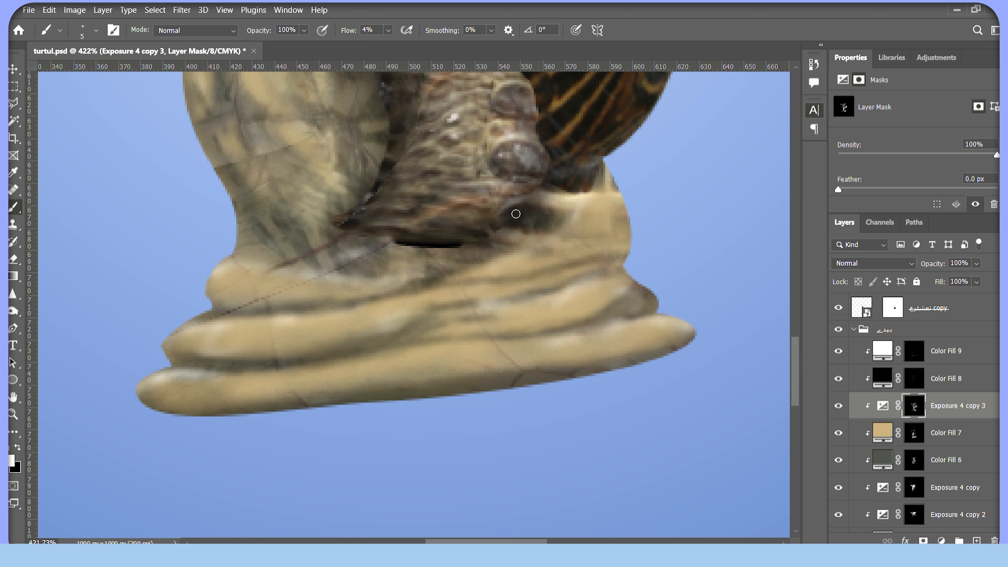
- Enlarge the brush to 15 px and darken the area under the shell beside the scaly arm
{"action": "key", "text": "bracketright"}
{"action": "key", "text": "bracketright"}
{"action": "key", "text": "bracketright"}
{"action": "key", "text": "bracketright"}
{"action": "key", "text": "bracketright"}
{"action": "key", "text": "bracketright"}
{"action": "mouse_move", "coordinate": [551, 223]}
{"action": "left_mouse_down"}
{"action": "mouse_move", "coordinate": [512, 244]}
{"action": "mouse_move", "coordinate": [433, 261]}
{"action": "mouse_move", "coordinate": [500, 245]}
{"action": "left_mouse_up"}
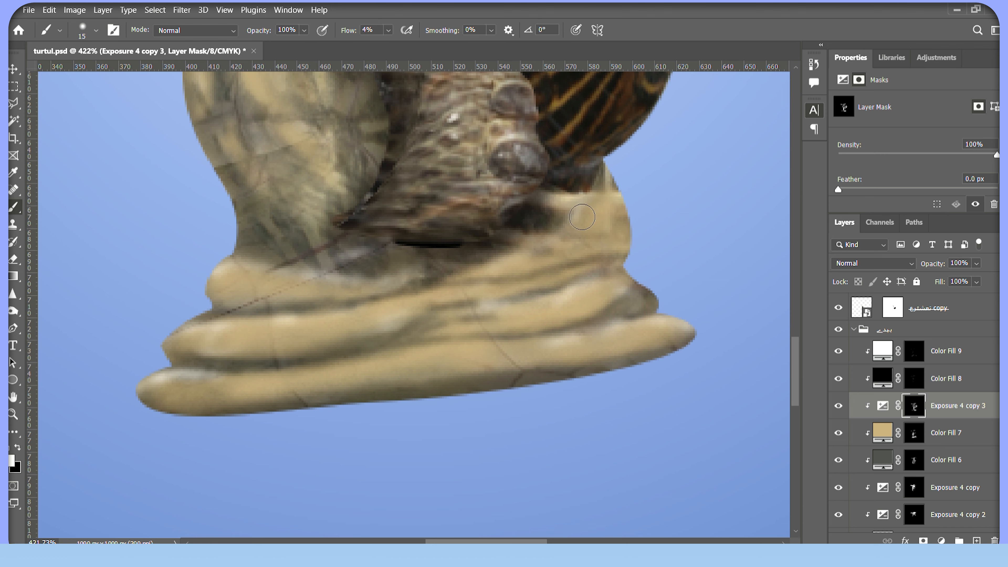
- Deepen the shading in the creases between the base's folds on the Exposure 4 copy 3 mask
{"action": "key", "text": "z"}
{"action": "key", "text": "ctrl+1"}
{"action": "left_click", "coordinate": [341, 380]}
{"action": "left_click", "coordinate": [357, 337]}
{"action": "key", "text": "b"}
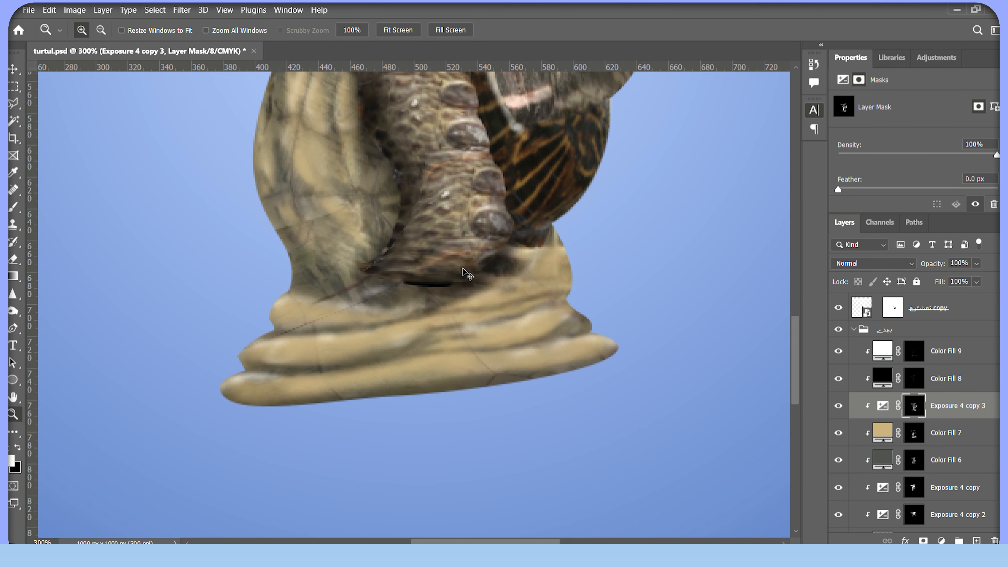
{"action": "mouse_move", "coordinate": [312, 321]}
{"action": "left_mouse_down"}
{"action": "mouse_move", "coordinate": [273, 334]}
{"action": "mouse_move", "coordinate": [378, 322]}
{"action": "left_mouse_up"}
{"action": "left_click_drag", "start_coordinate": [557, 295], "coordinate": [509, 304]}
{"action": "left_click_drag", "start_coordinate": [556, 326], "coordinate": [456, 351]}
- Darken the base's bottom rim, its left end and the area under the scaly arm
{"action": "left_click_drag", "start_coordinate": [604, 348], "coordinate": [431, 391]}
{"action": "mouse_move", "coordinate": [232, 383]}
{"action": "left_mouse_down"}
{"action": "mouse_move", "coordinate": [421, 352]}
{"action": "mouse_move", "coordinate": [554, 292]}
{"action": "mouse_move", "coordinate": [528, 254]}
{"action": "mouse_move", "coordinate": [515, 260]}
{"action": "mouse_move", "coordinate": [530, 258]}
{"action": "left_mouse_up"}
{"action": "left_click_drag", "start_coordinate": [292, 289], "coordinate": [278, 316]}
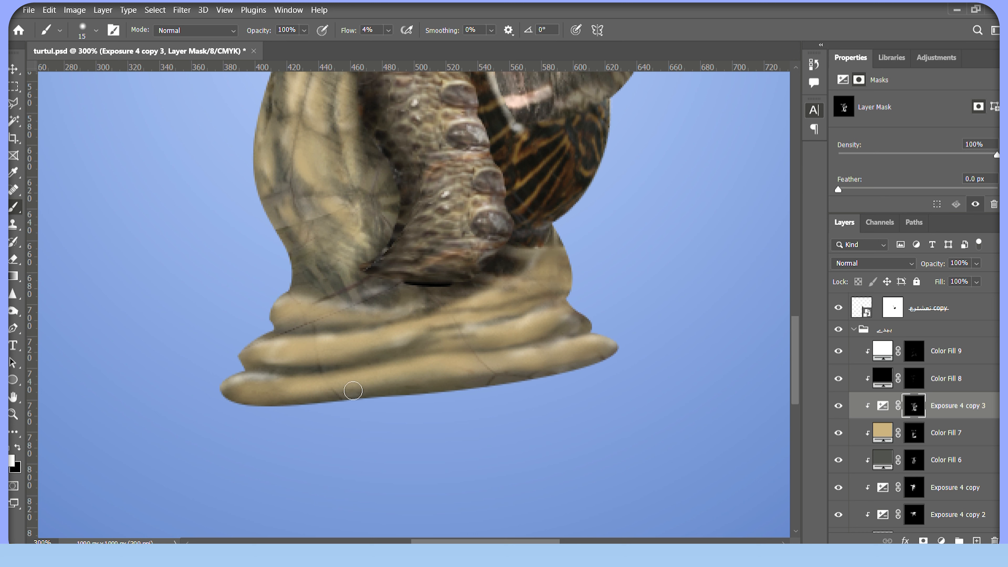
{"action": "left_click_drag", "start_coordinate": [399, 360], "coordinate": [451, 348]}
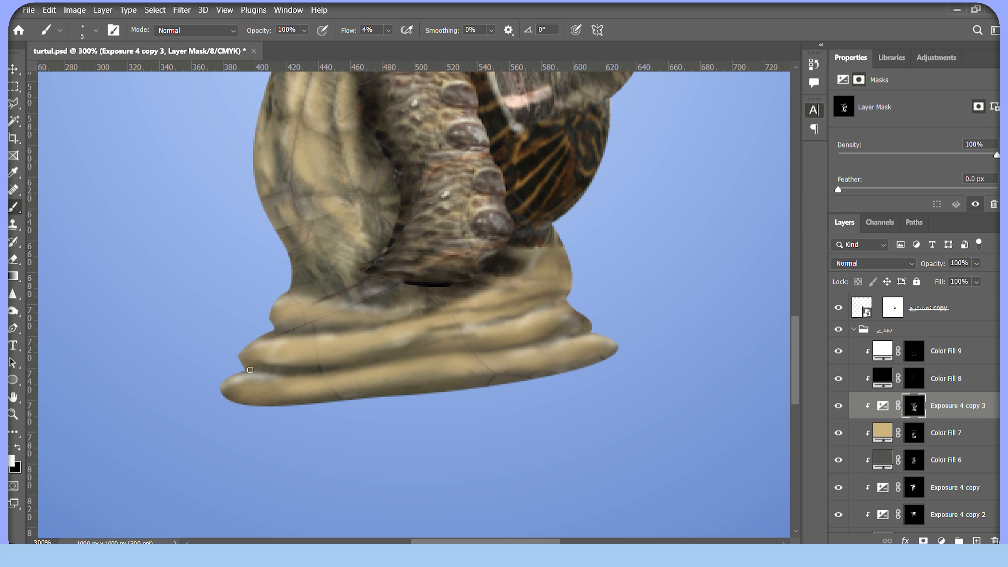
- Paint thin dark crack lines across the base's folds with a 5 px brush
{"action": "mouse_move", "coordinate": [431, 313]}
{"action": "left_mouse_down"}
{"action": "mouse_move", "coordinate": [553, 293]}
{"action": "mouse_move", "coordinate": [412, 320]}
{"action": "mouse_move", "coordinate": [460, 296]}
{"action": "mouse_move", "coordinate": [525, 295]}
{"action": "mouse_move", "coordinate": [499, 277]}
{"action": "left_mouse_up"}
{"action": "left_click_drag", "start_coordinate": [542, 352], "coordinate": [544, 372]}
{"action": "mouse_move", "coordinate": [482, 364]}
{"action": "left_mouse_down"}
{"action": "mouse_move", "coordinate": [420, 370]}
{"action": "mouse_move", "coordinate": [477, 340]}
{"action": "left_mouse_up"}
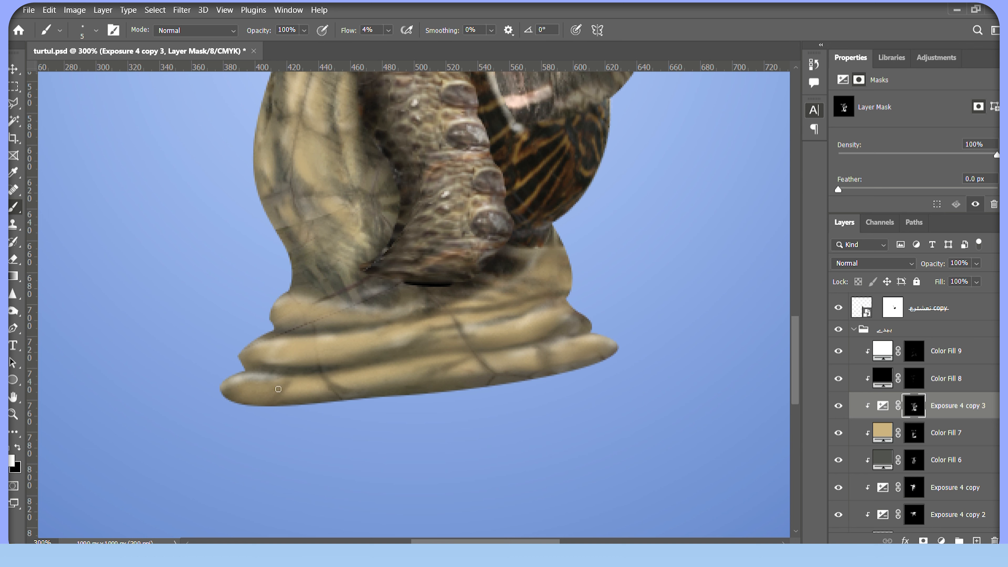
{"action": "left_click_drag", "start_coordinate": [384, 328], "coordinate": [362, 355]}
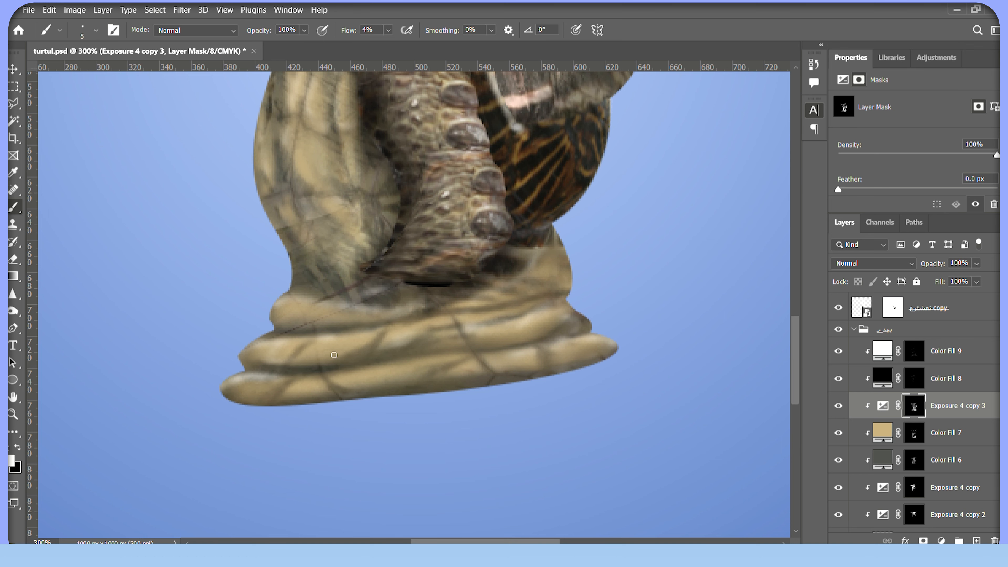
{"action": "left_click_drag", "start_coordinate": [421, 338], "coordinate": [517, 318]}
- Save the document and hide the black sliver below the scaly arm by painting black on the Shape 1 mask
{"action": "scroll", "coordinate": [469, 302], "scroll_direction": "down", "scroll_amount": 5}
{"action": "scroll", "coordinate": [463, 373], "scroll_direction": "up", "scroll_amount": 7}
{"action": "key", "text": "ctrl+s"}
{"action": "left_click", "coordinate": [402, 322]}
{"action": "left_click", "coordinate": [898, 385]}
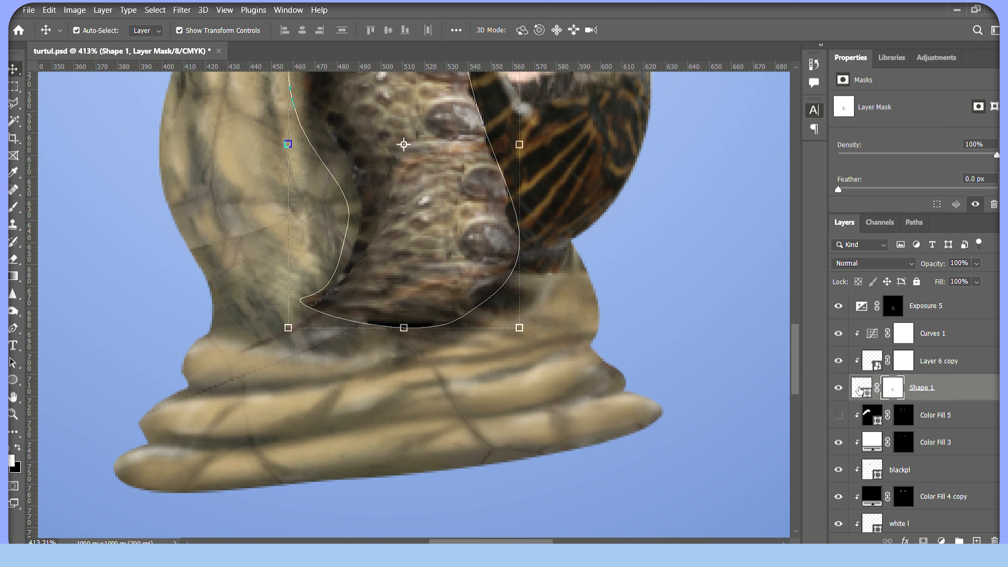
{"action": "key", "text": "b"}
{"action": "key", "text": "x"}
{"action": "mouse_move", "coordinate": [393, 324]}
{"action": "left_mouse_down"}
{"action": "mouse_move", "coordinate": [426, 327]}
{"action": "mouse_move", "coordinate": [396, 324]}
{"action": "left_mouse_up"}
- Shade the area where the scaly arm meets the body and base on the Exposure 4 copy 3 mask
{"action": "scroll", "coordinate": [944, 448], "scroll_direction": "down", "scroll_amount": 15}
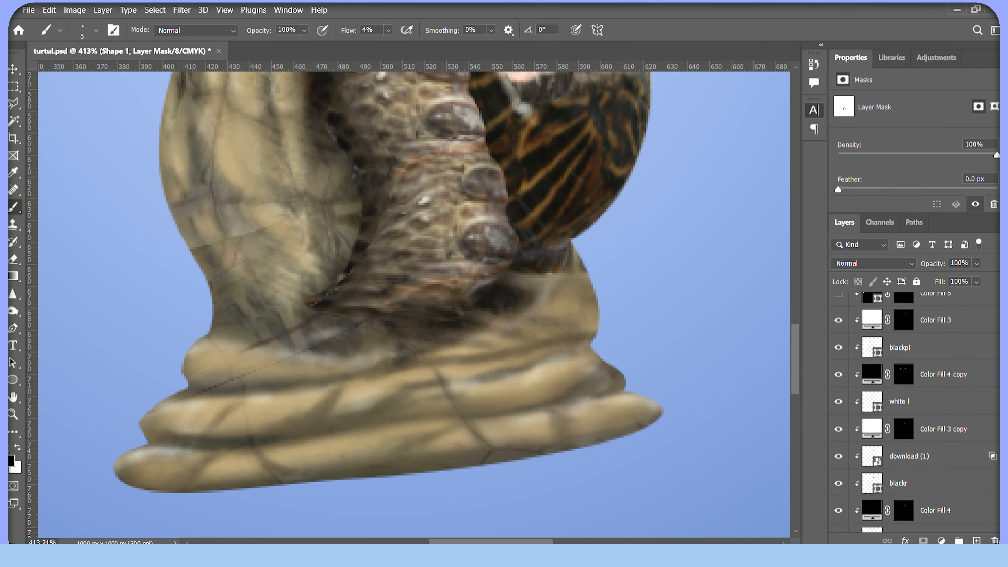
{"action": "left_click", "coordinate": [929, 495]}
{"action": "left_click", "coordinate": [945, 468]}
{"action": "key", "text": "ctrl+minus"}
{"action": "key", "text": "ctrl+minus"}
{"action": "scroll", "coordinate": [908, 412], "scroll_direction": "up", "scroll_amount": 5}
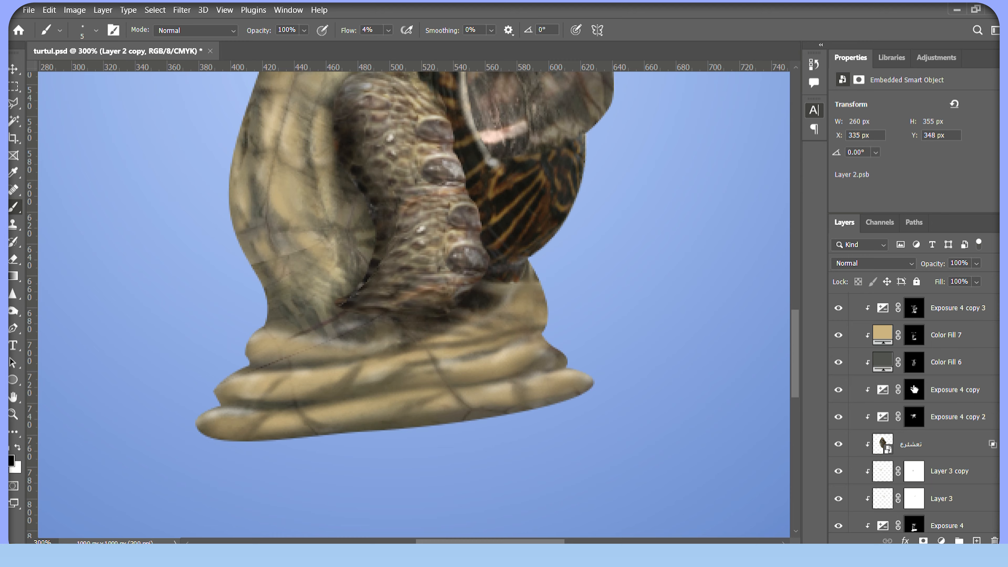
{"action": "left_click", "coordinate": [914, 308]}
{"action": "left_click_drag", "start_coordinate": [567, 265], "coordinate": [584, 353]}
{"action": "mouse_move", "coordinate": [615, 217]}
{"action": "left_mouse_down"}
{"action": "mouse_move", "coordinate": [623, 156]}
{"action": "mouse_move", "coordinate": [622, 200]}
{"action": "left_mouse_up"}
{"action": "key", "text": "x"}
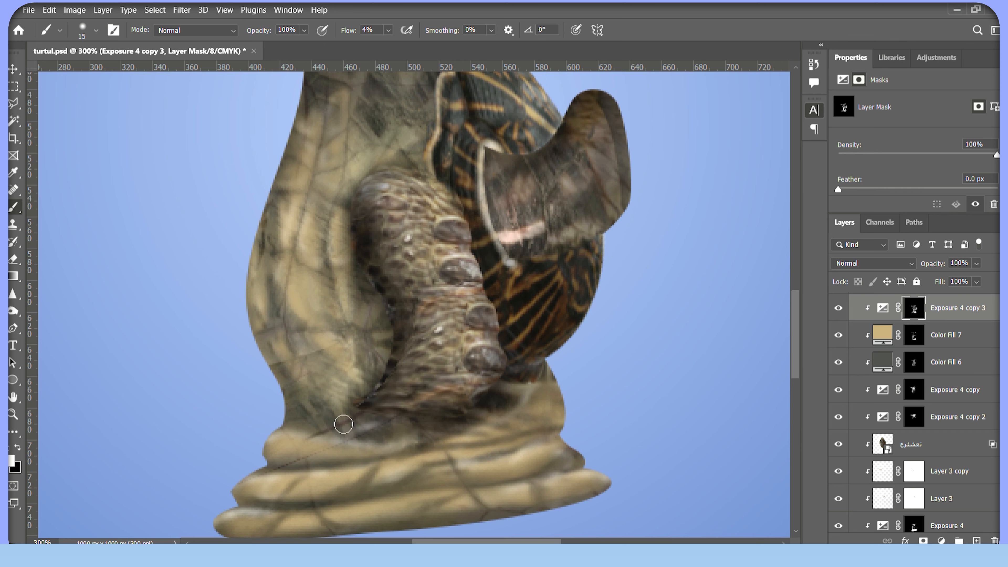
{"action": "key", "text": "ctrl+1"}
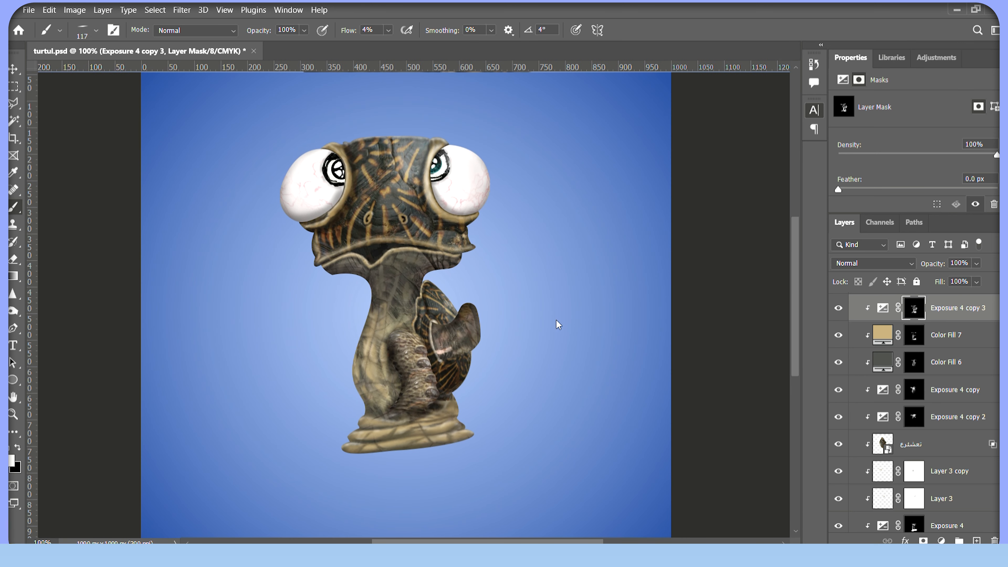
- Add an Exposure adjustment of -3.83 directly below the body layer and invert its mask to black
{"action": "scroll", "coordinate": [944, 456], "scroll_direction": "down", "scroll_amount": 5}
{"action": "left_click", "coordinate": [945, 518]}
{"action": "left_click", "coordinate": [976, 540]}
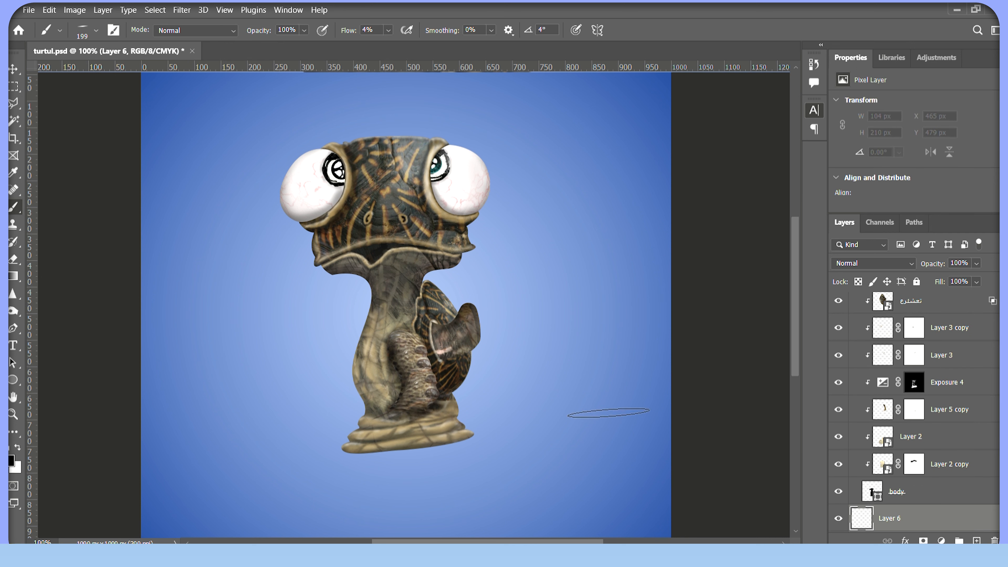
{"action": "key", "text": "ctrl+z"}
{"action": "left_click", "coordinate": [941, 540]}
{"action": "left_click", "coordinate": [956, 377]}
{"action": "left_click_drag", "start_coordinate": [918, 134], "coordinate": [873, 134]}
{"action": "left_click", "coordinate": [892, 511]}
{"action": "key", "text": "ctrl+i"}
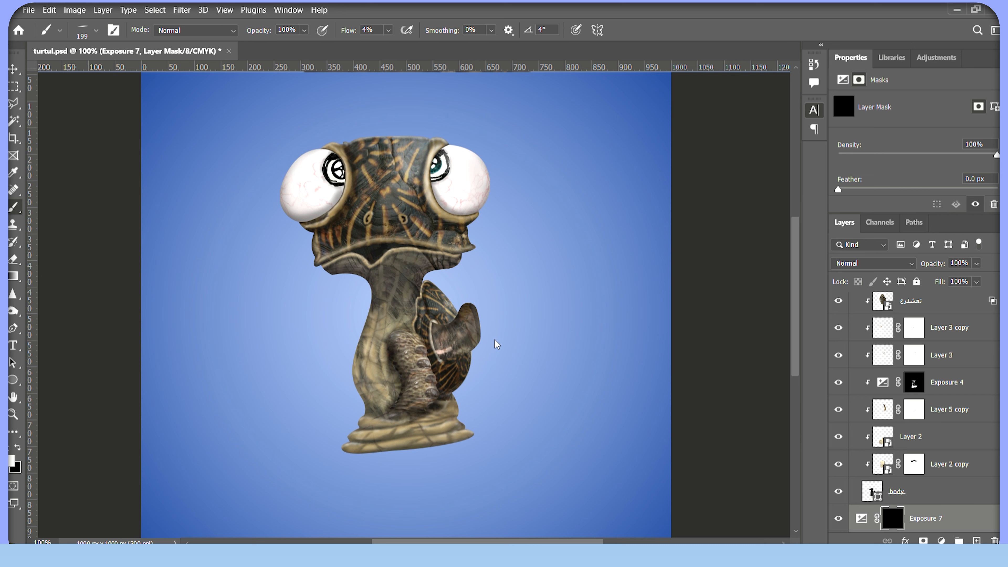
- Paint a faint ground shadow under the base on the Exposure 7 mask with a flattened, tilted soft brush
{"action": "mouse_move", "coordinate": [414, 452]}
{"action": "left_mouse_down"}
{"action": "mouse_move", "coordinate": [463, 451]}
{"action": "mouse_move", "coordinate": [413, 454]}
{"action": "mouse_move", "coordinate": [467, 462]}
{"action": "mouse_move", "coordinate": [481, 453]}
{"action": "left_mouse_up"}
{"action": "scroll", "coordinate": [410, 461], "scroll_direction": "up", "scroll_amount": 1}
{"action": "right_click", "coordinate": [544, 380]}
{"action": "left_click_drag", "start_coordinate": [637, 336], "coordinate": [645, 336]}
{"action": "left_click_drag", "start_coordinate": [467, 452], "coordinate": [466, 455]}
{"action": "right_click", "coordinate": [510, 396]}
{"action": "left_click_drag", "start_coordinate": [474, 355], "coordinate": [473, 353]}
- Strengthen and widen the ground shadow using 28% flow and a flattened 385 px brush angled at 3°
{"action": "key", "text": "shift+2"}
{"action": "key", "text": "shift+8"}
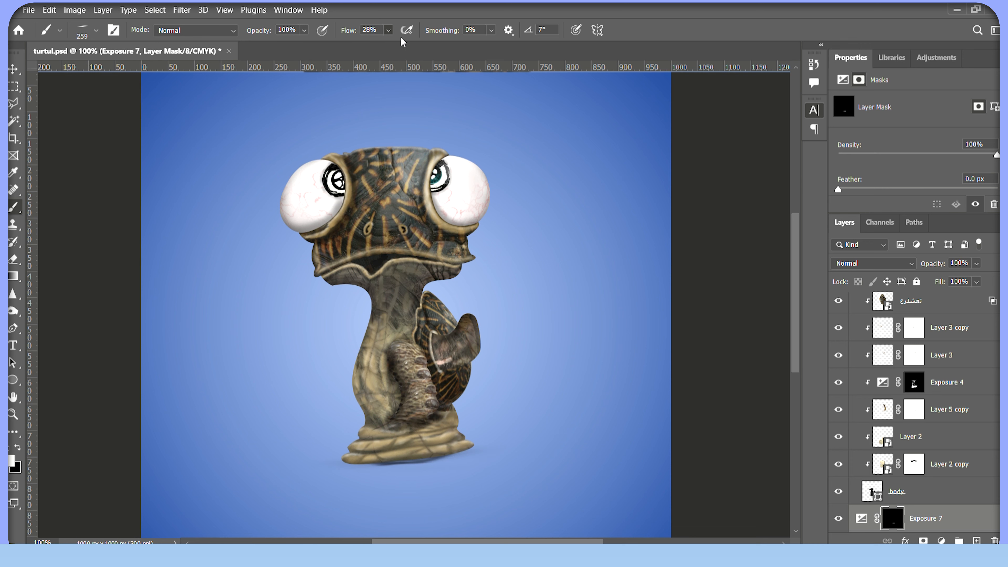
{"action": "left_click_drag", "start_coordinate": [451, 339], "coordinate": [451, 342]}
{"action": "left_click_drag", "start_coordinate": [525, 335], "coordinate": [535, 335]}
{"action": "left_click_drag", "start_coordinate": [401, 469], "coordinate": [491, 466]}
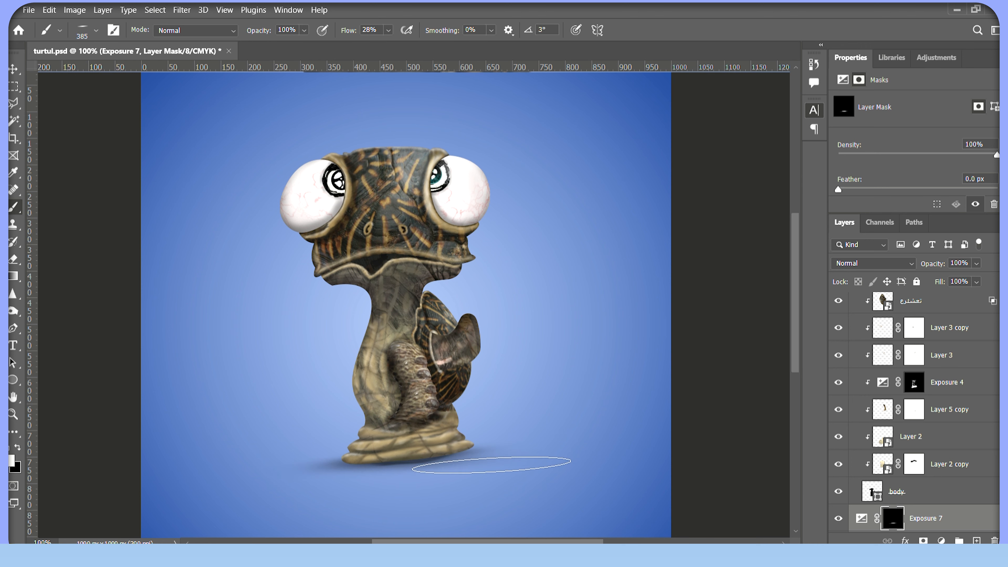
{"action": "left_click_drag", "start_coordinate": [393, 467], "coordinate": [476, 461]}
- Rotate the Exposure 7 shadow mask slightly clockwise with Free Transform to match the tilt of the creature's base
{"action": "key", "text": "ctrl+minus"}
{"action": "key", "text": "ctrl+minus"}
{"action": "key", "text": "ctrl+t"}
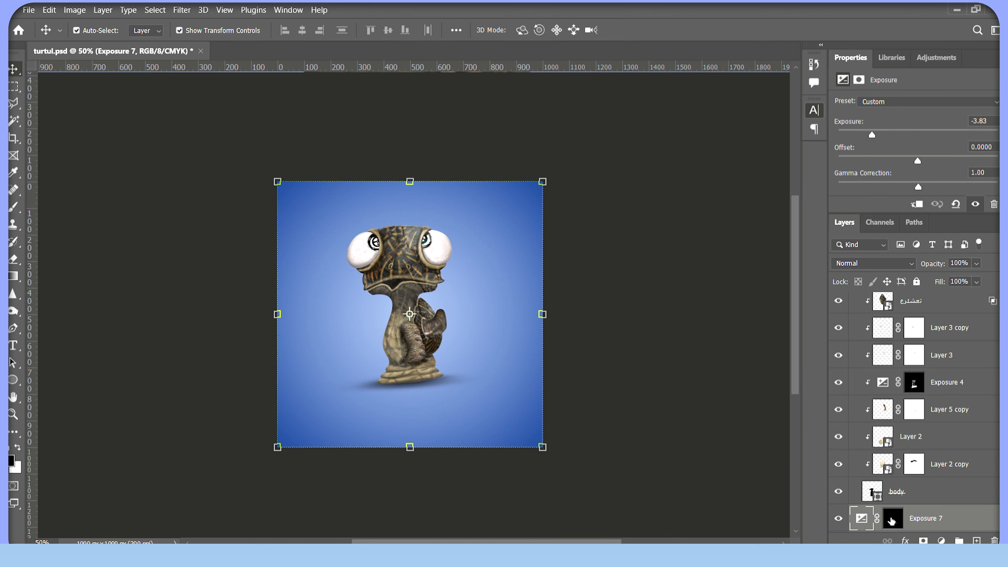
{"action": "left_click_drag", "start_coordinate": [568, 467], "coordinate": [561, 473]}
{"action": "key", "text": "Return"}
{"action": "scroll", "coordinate": [913, 397], "scroll_direction": "down", "scroll_amount": 1}
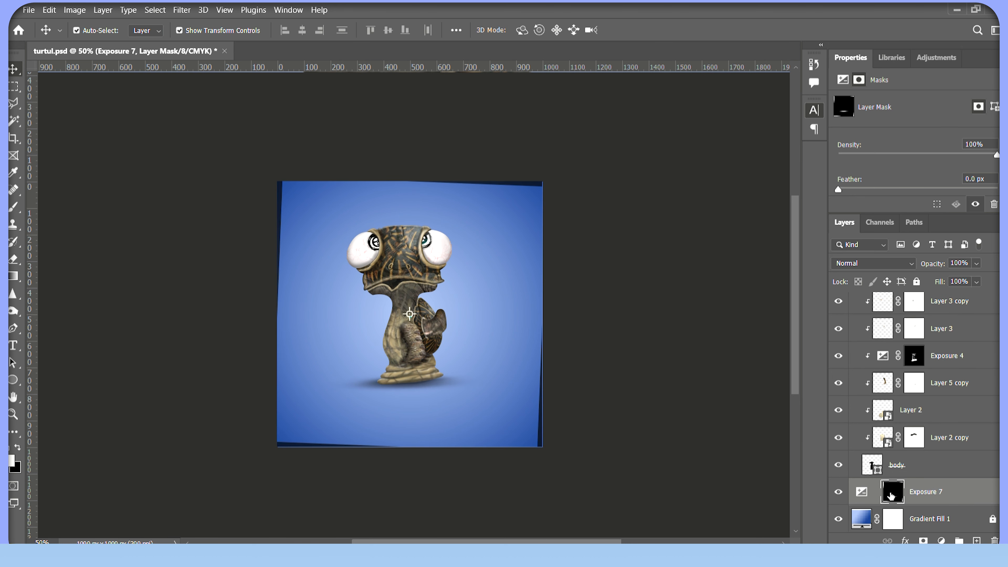
- Paint black over the dark wedges along the canvas edges on the Exposure 7 mask, leaving only the ground shadow
{"action": "key", "text": "b"}
{"action": "key", "text": "x"}
{"action": "mouse_move", "coordinate": [320, 252]}
{"action": "left_mouse_down"}
{"action": "mouse_move", "coordinate": [418, 502]}
{"action": "mouse_move", "coordinate": [575, 220]}
{"action": "mouse_move", "coordinate": [101, 152]}
{"action": "left_mouse_up"}
{"action": "key", "text": "v"}
{"action": "scroll", "coordinate": [558, 451], "scroll_direction": "up", "scroll_amount": 6}
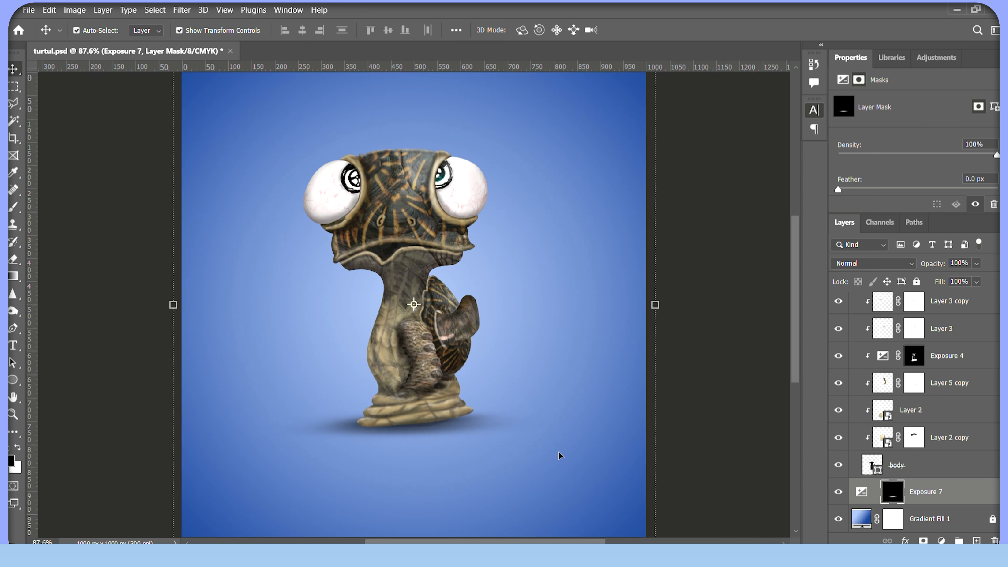
- Activate the Exposure 4 copy 3 mask with the brush flow set to 40%, and save the document
{"action": "scroll", "coordinate": [945, 453], "scroll_direction": "up", "scroll_amount": 5}
{"action": "left_click", "coordinate": [936, 350]}
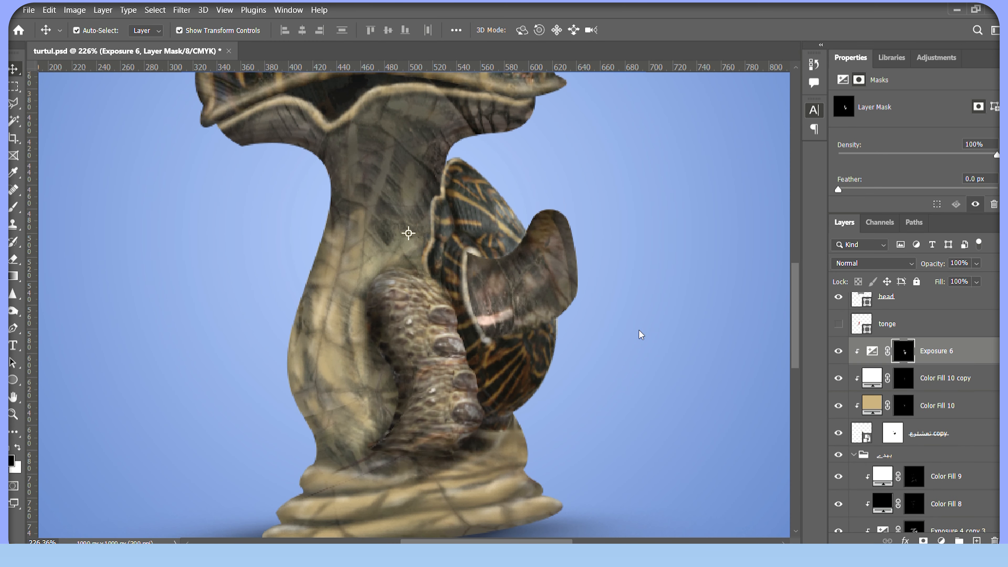
{"action": "key", "text": "b"}
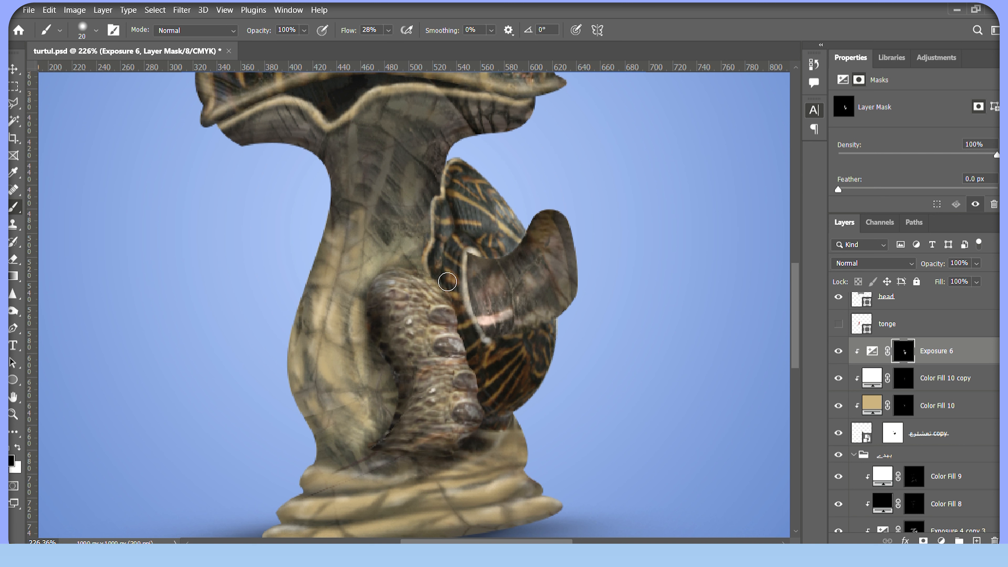
{"action": "key", "text": "x"}
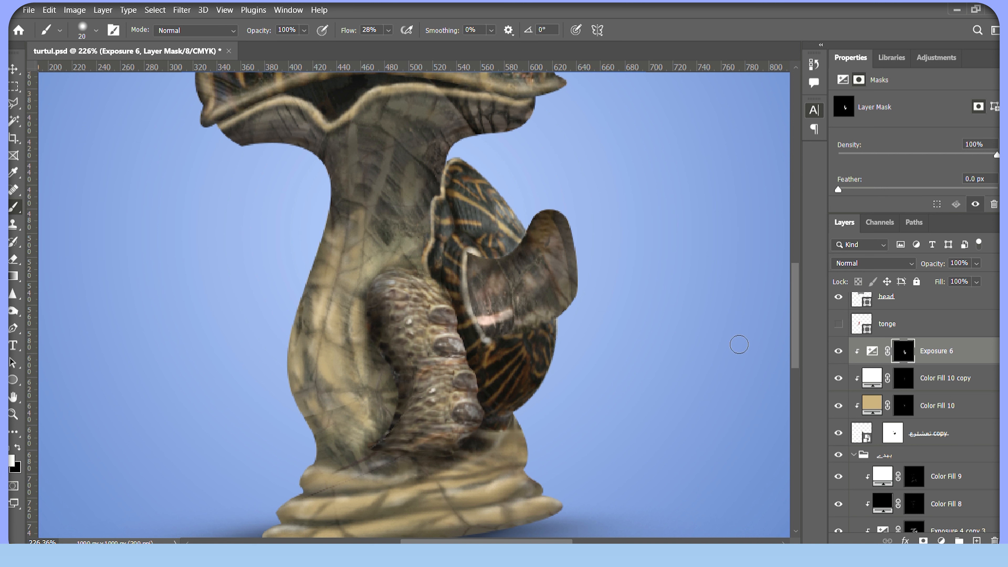
{"action": "scroll", "coordinate": [925, 441], "scroll_direction": "down", "scroll_amount": 3}
{"action": "left_click", "coordinate": [913, 440]}
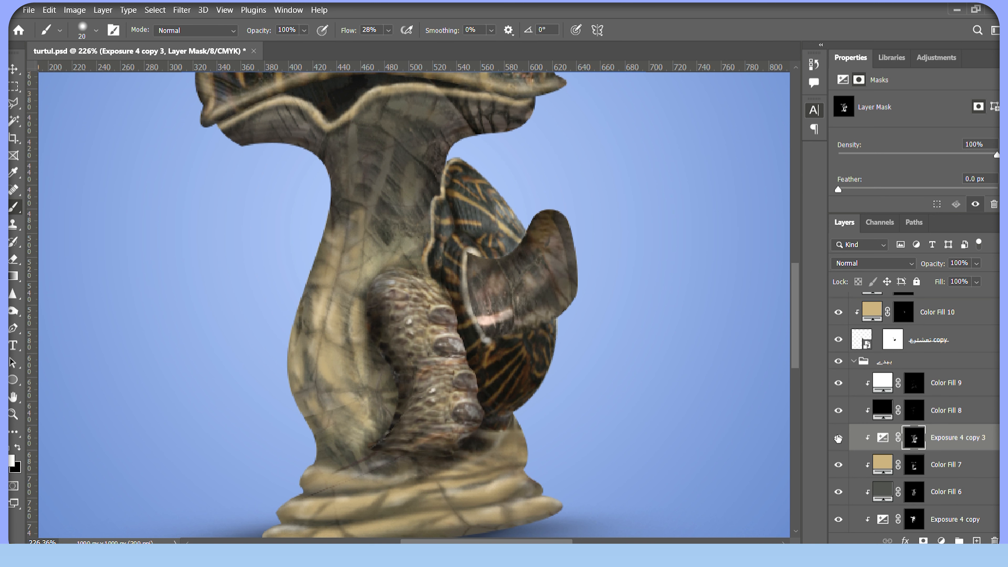
{"action": "key", "text": "shift+4"}
{"action": "scroll", "coordinate": [840, 383], "scroll_direction": "down", "scroll_amount": 5}
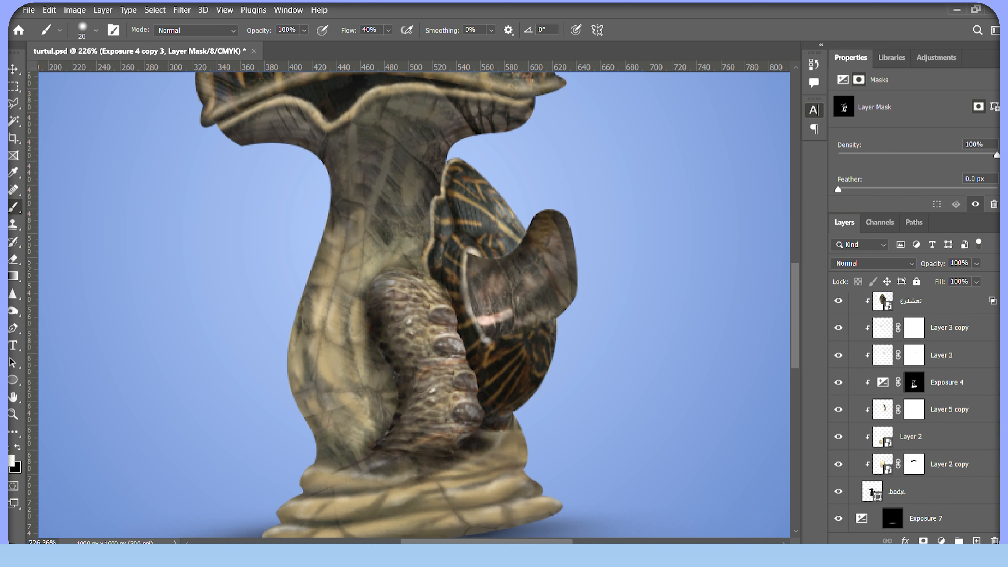
{"action": "scroll", "coordinate": [912, 397], "scroll_direction": "up", "scroll_amount": 6}
{"action": "scroll", "coordinate": [913, 397], "scroll_direction": "up", "scroll_amount": 2}
{"action": "key", "text": "v"}
{"action": "key", "text": "ctrl+0"}
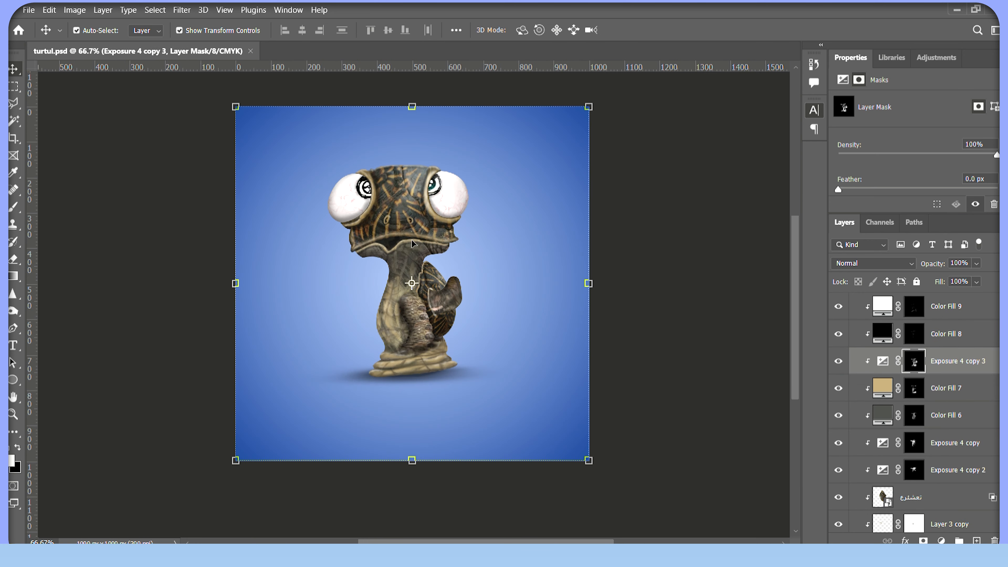
- Select the creature's layers together and scale them up slightly
{"action": "left_click", "coordinate": [757, 306]}
{"action": "scroll", "coordinate": [983, 437], "scroll_direction": "down", "scroll_amount": 10}
{"action": "left_click", "coordinate": [934, 330]}
{"action": "scroll", "coordinate": [933, 313], "scroll_direction": "up", "scroll_amount": 15}
{"action": "left_click", "coordinate": [929, 442], "text": "shift"}
{"action": "left_click_drag", "start_coordinate": [590, 463], "coordinate": [617, 486]}
{"action": "key", "text": "Return"}
- Paint thin white drool strands on the red tongue on the Color Fill 11 mask, using a 1 px brush at 70% opacity and 2% flow
{"action": "left_click", "coordinate": [706, 406]}
{"action": "scroll", "coordinate": [932, 457], "scroll_direction": "down", "scroll_amount": 15}
{"action": "left_click", "coordinate": [933, 493]}
{"action": "key", "text": "Return"}
{"action": "left_click", "coordinate": [659, 273]}
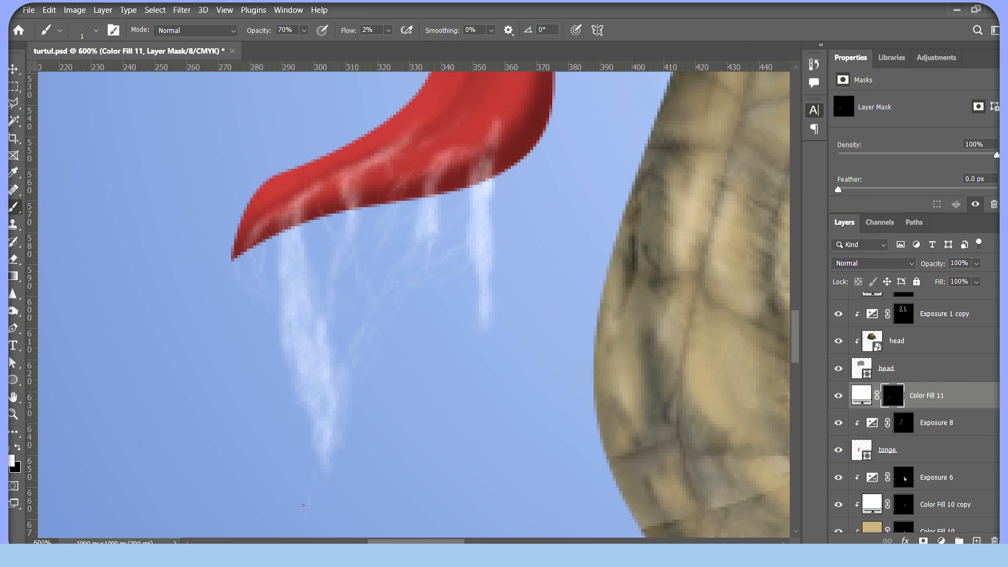
{"action": "left_click_drag", "start_coordinate": [459, 148], "coordinate": [404, 292]}
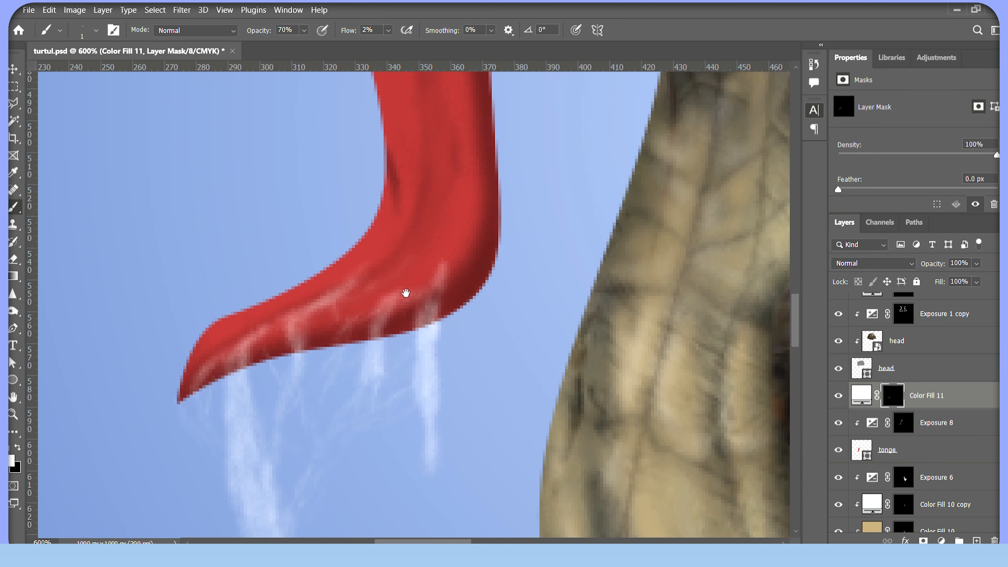